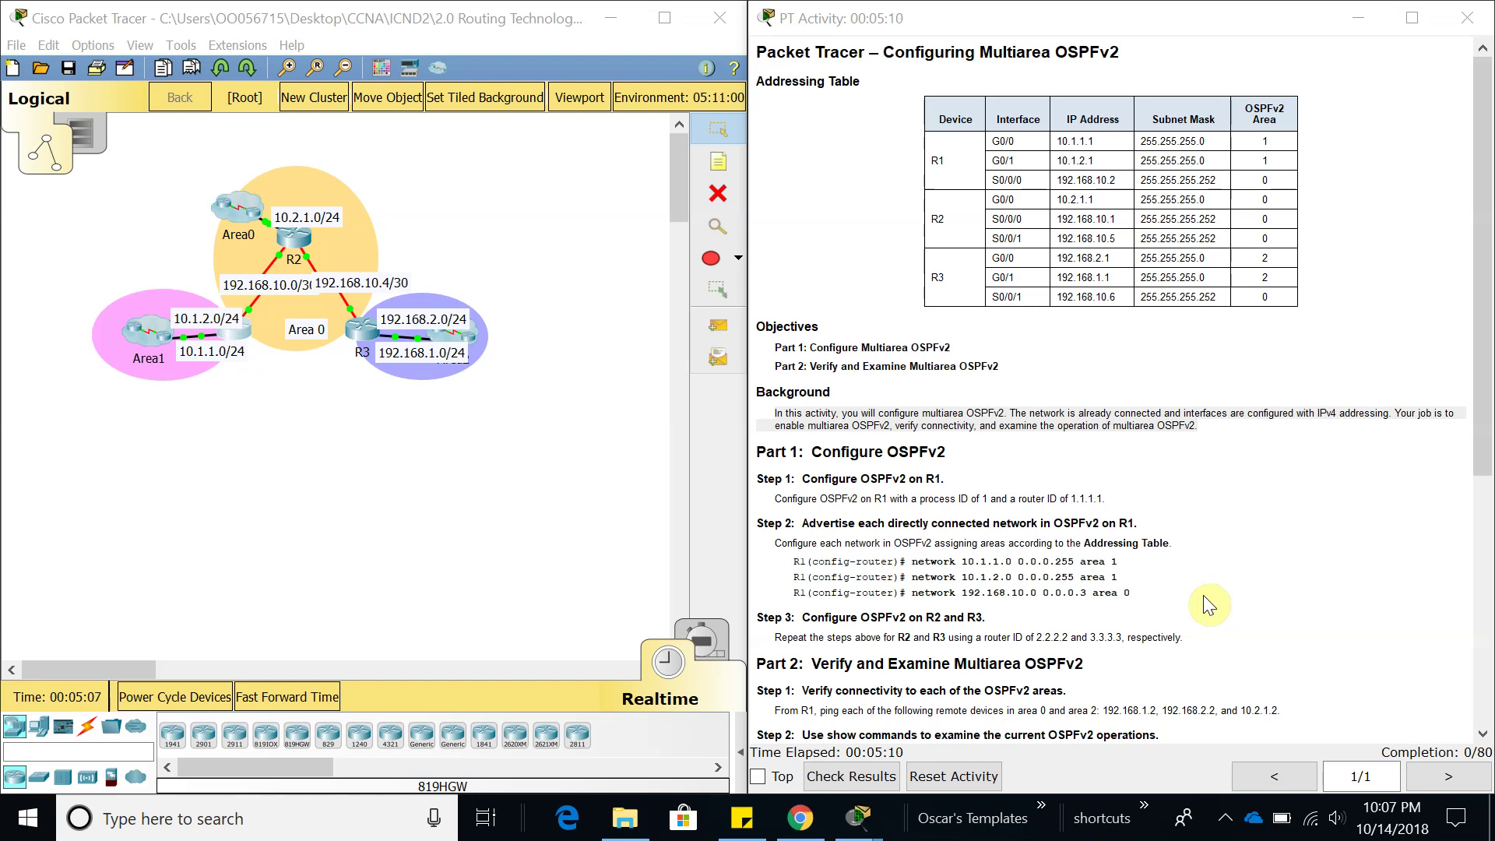
- Read the activity's title, Background, Step 1 and Step 2 instructions, highlighting each passage
click(774, 422)
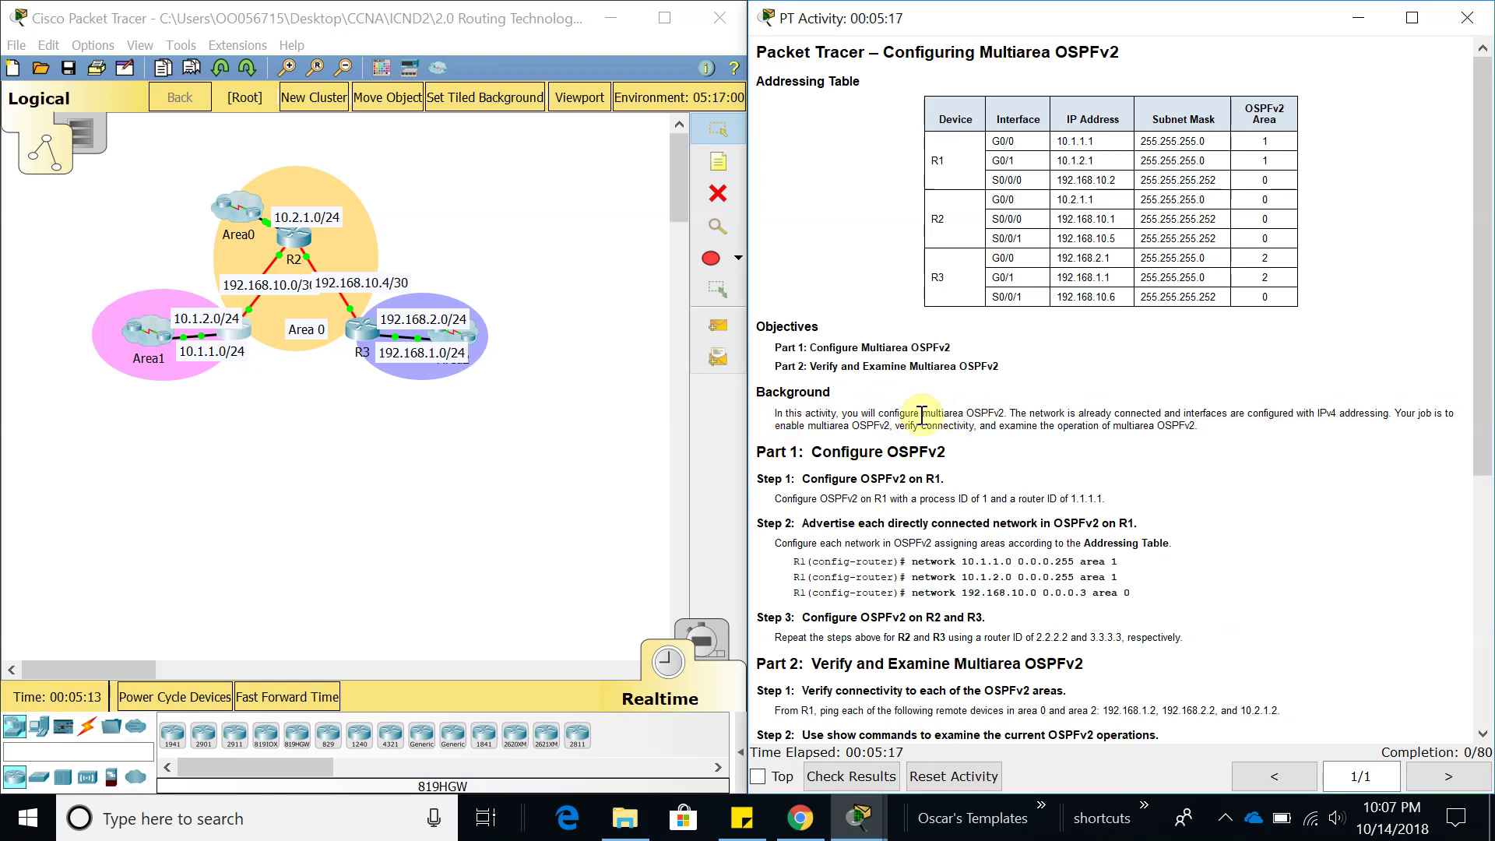
drag(921, 413, 1004, 413)
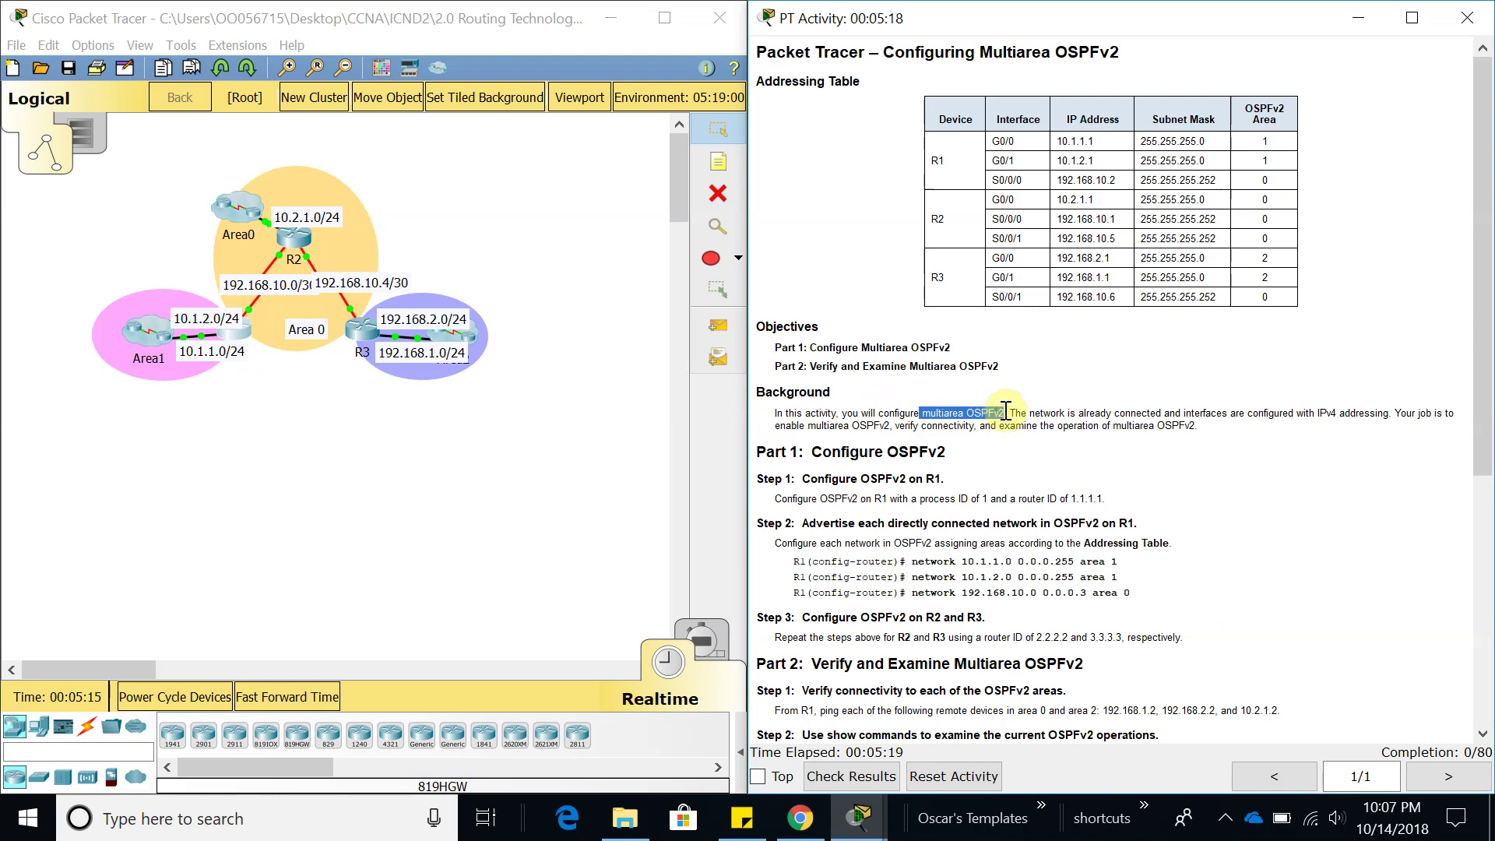
drag(886, 48, 1144, 49)
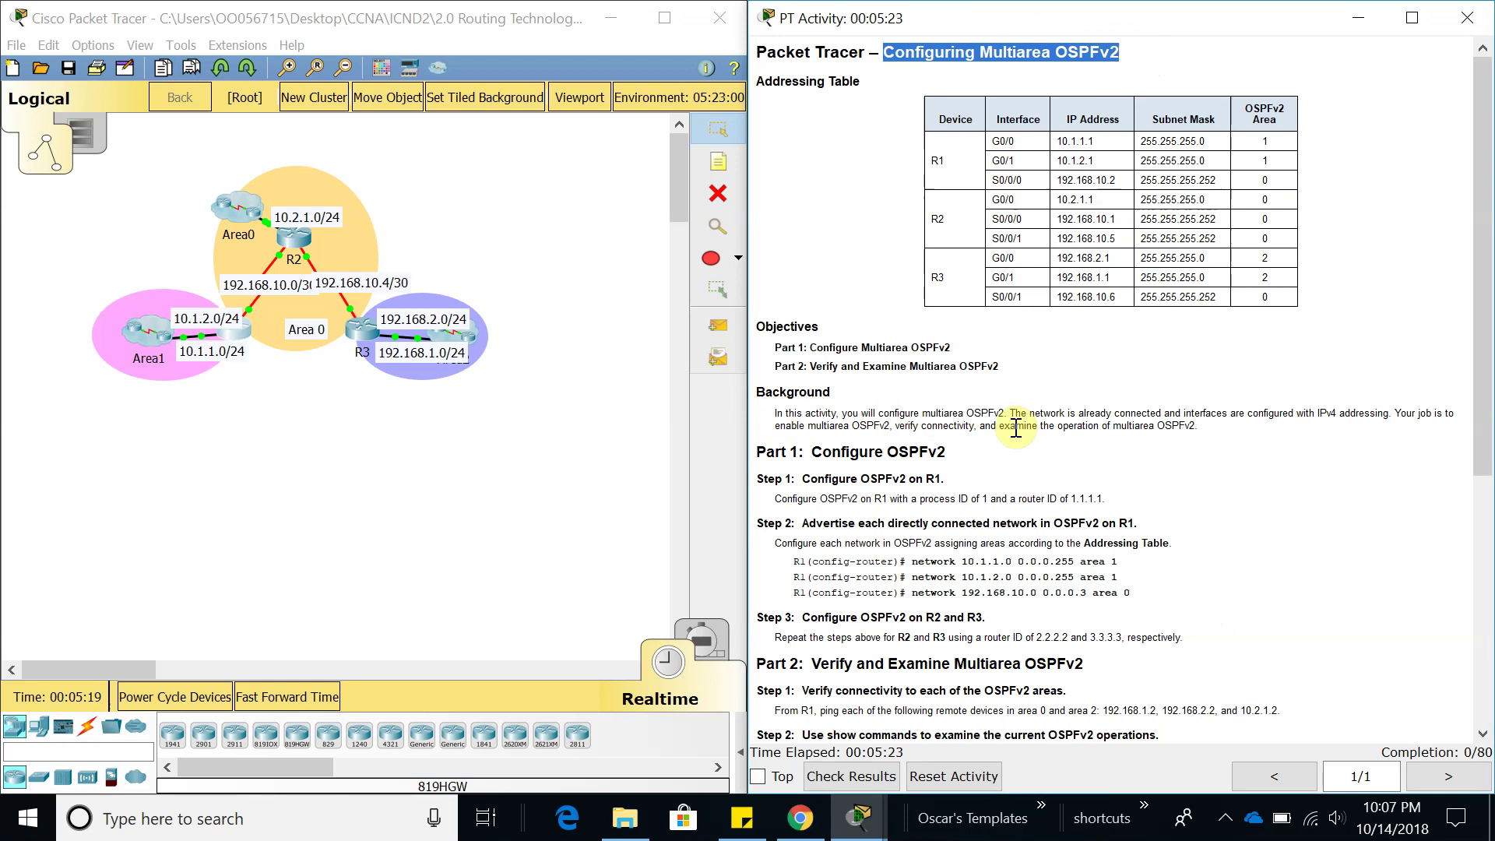
click(770, 414)
drag(804, 413, 1229, 427)
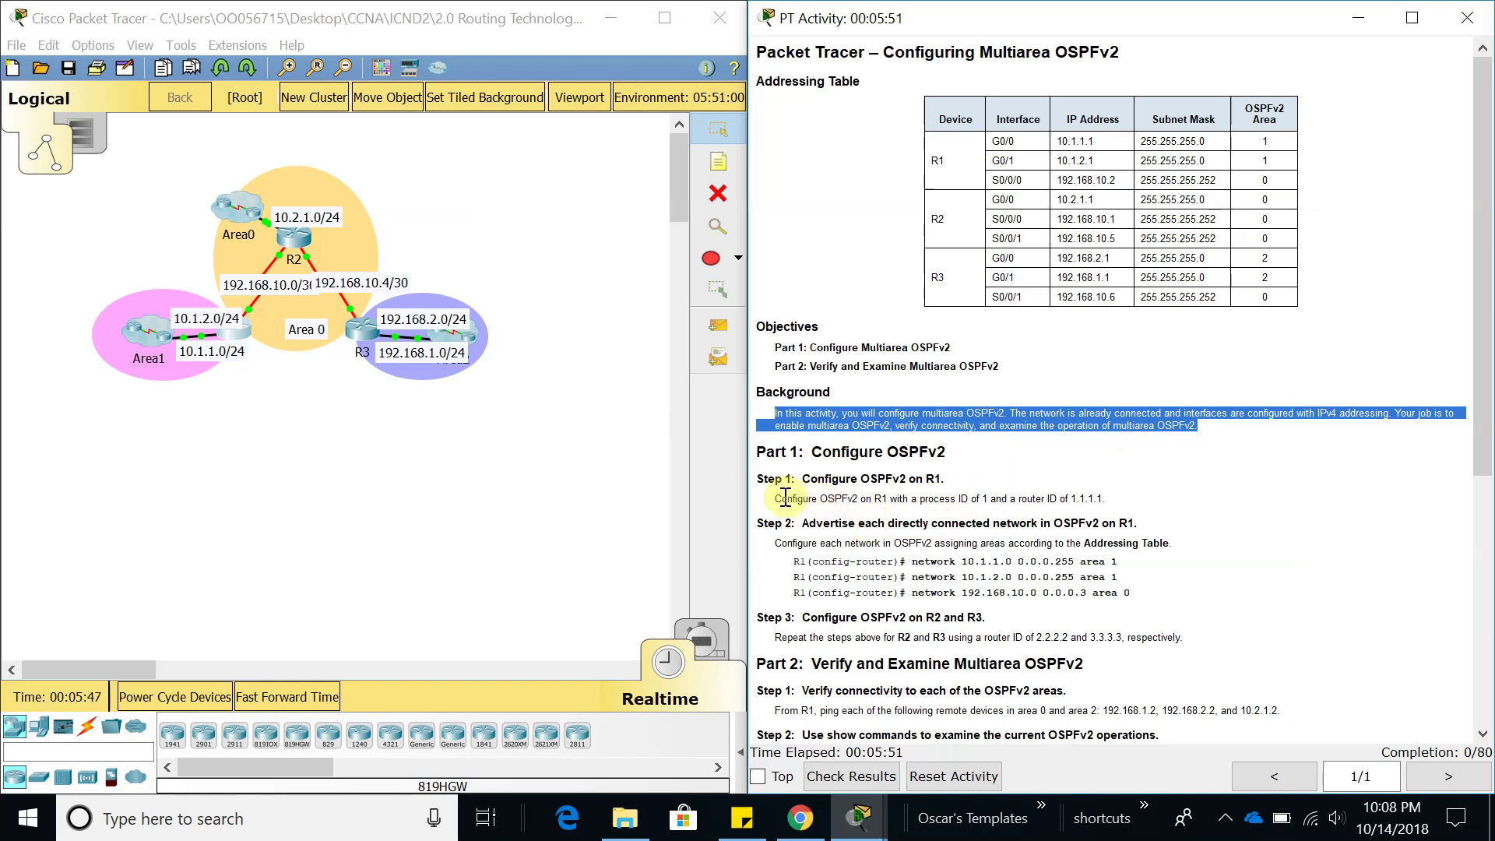
drag(773, 499, 1121, 499)
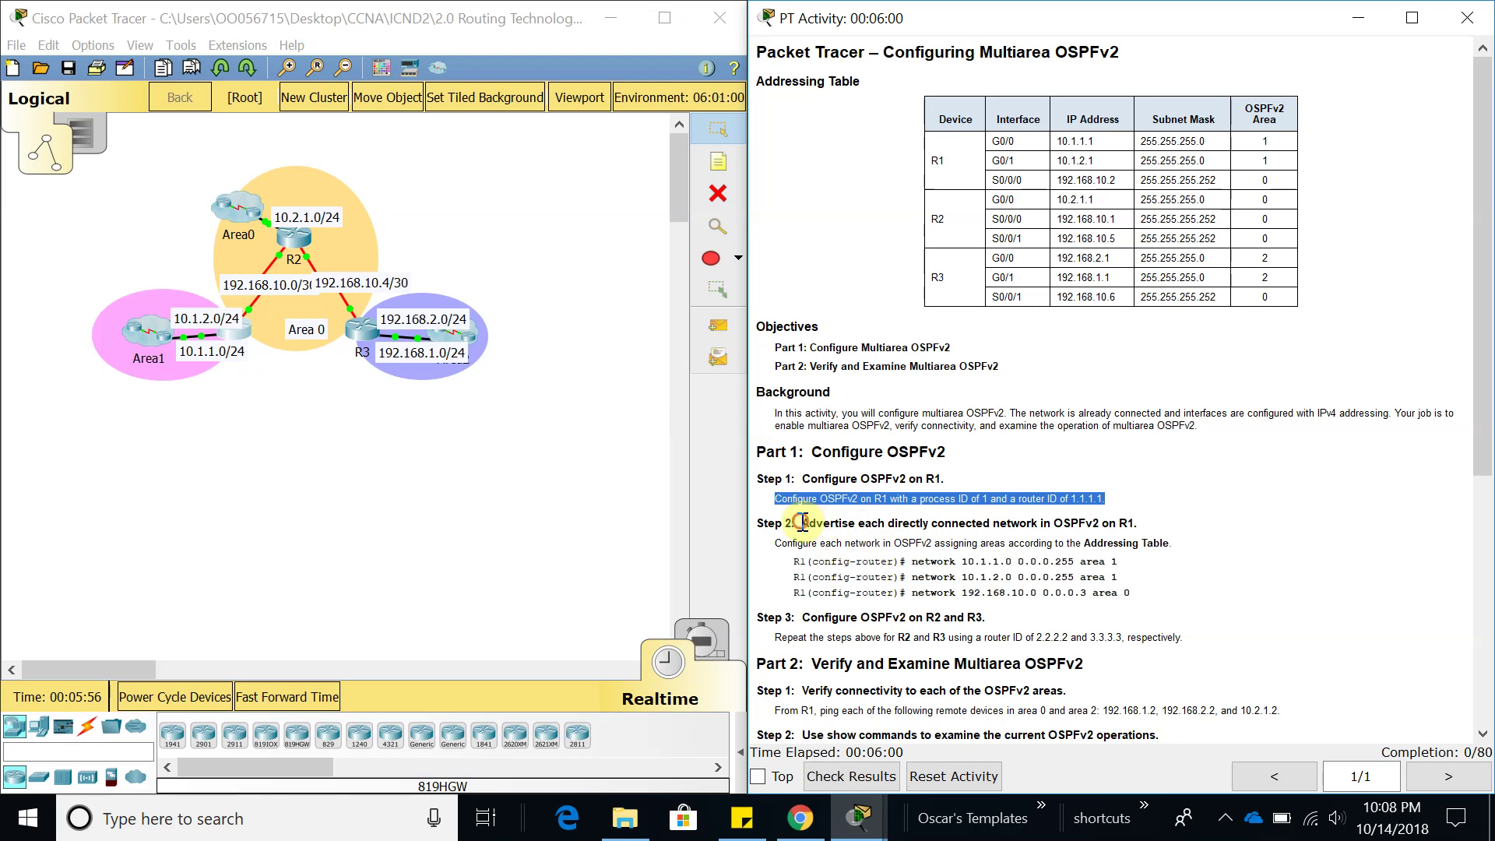
drag(802, 523, 1138, 521)
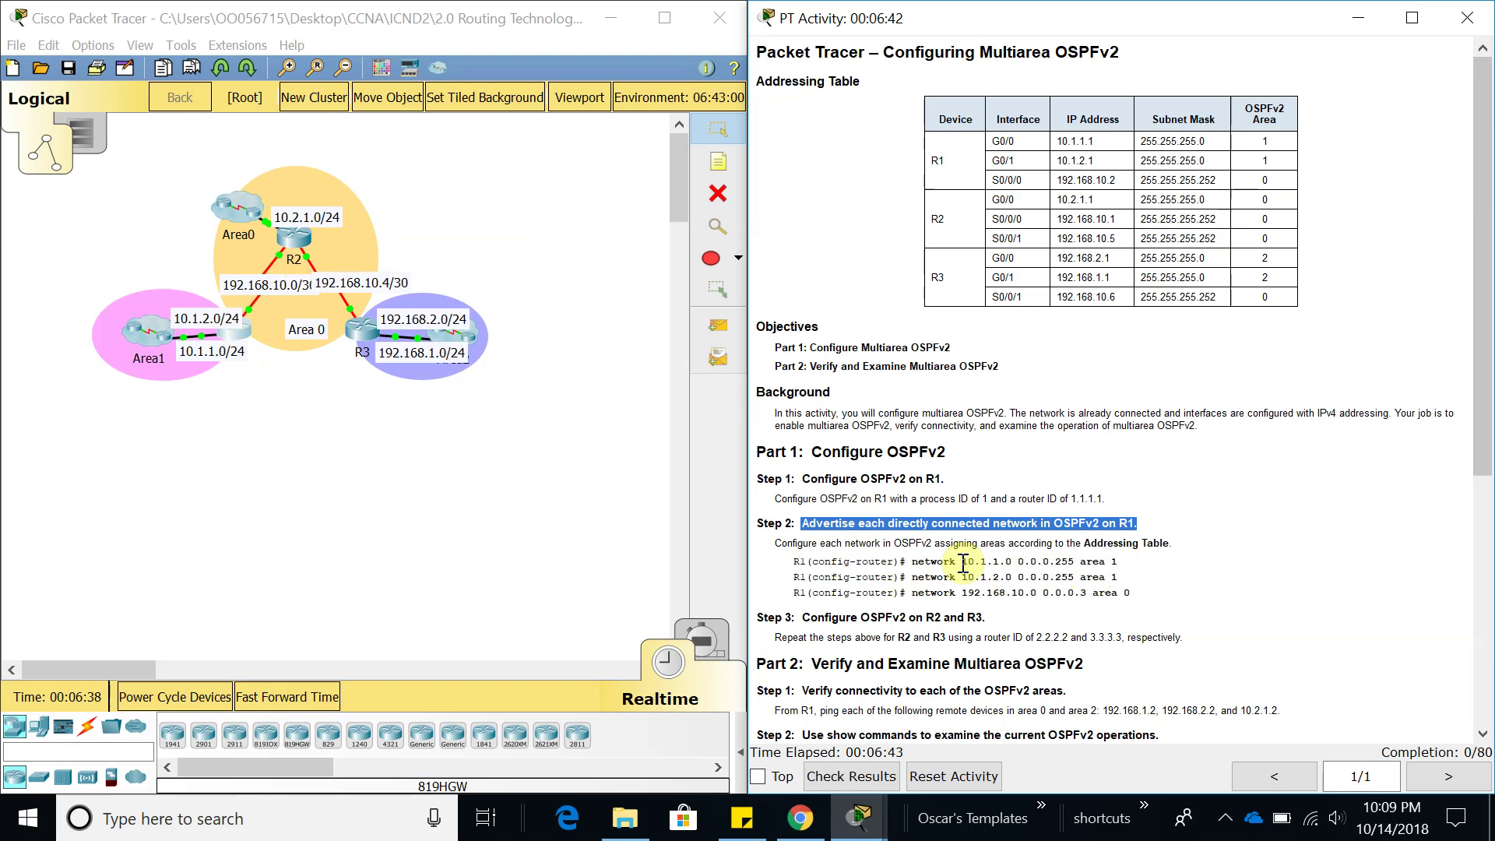
click(1178, 542)
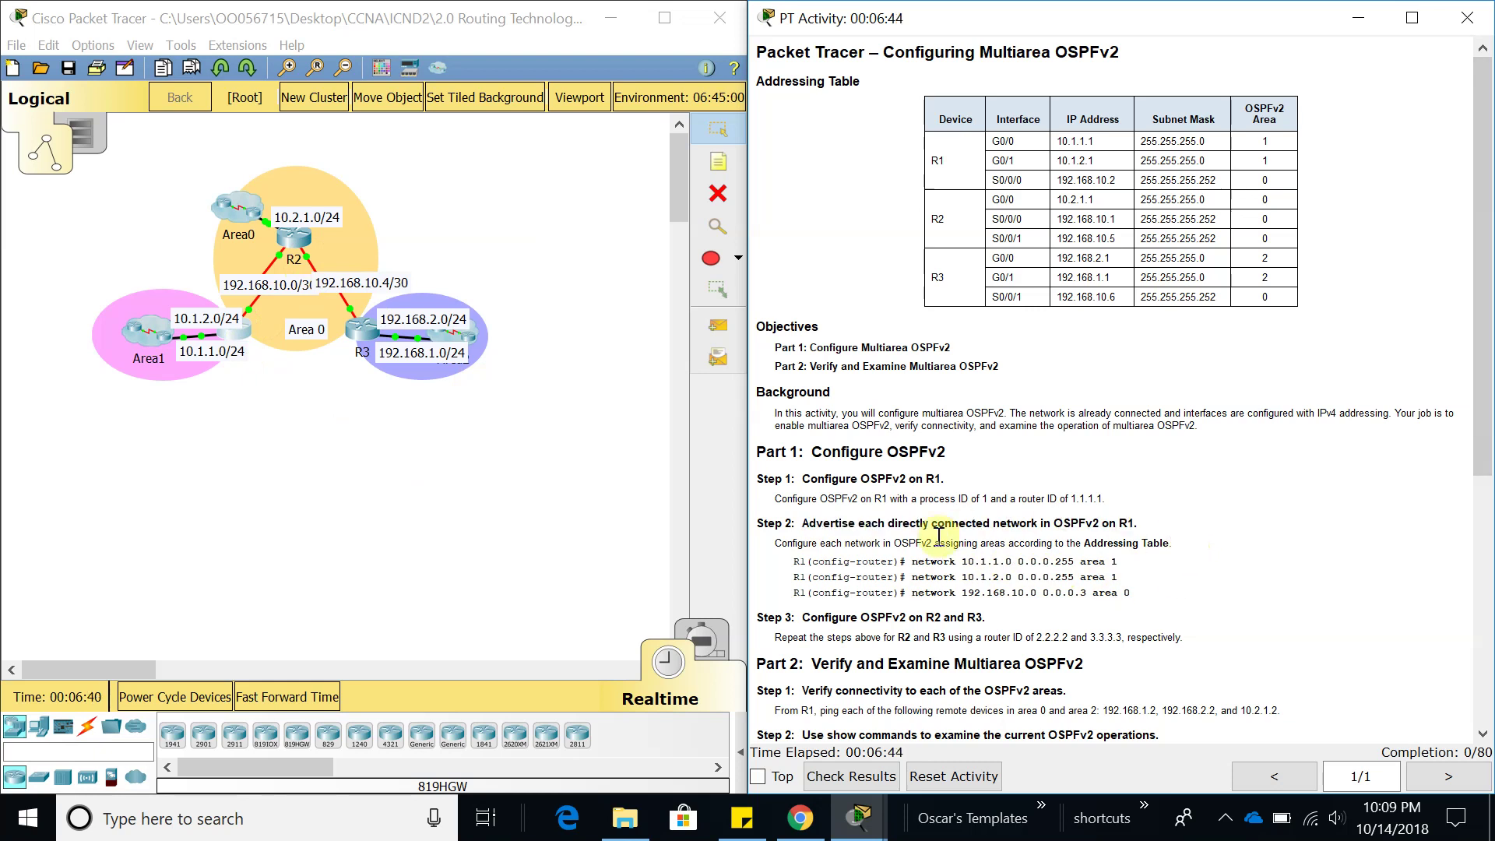
drag(1168, 524, 1154, 542)
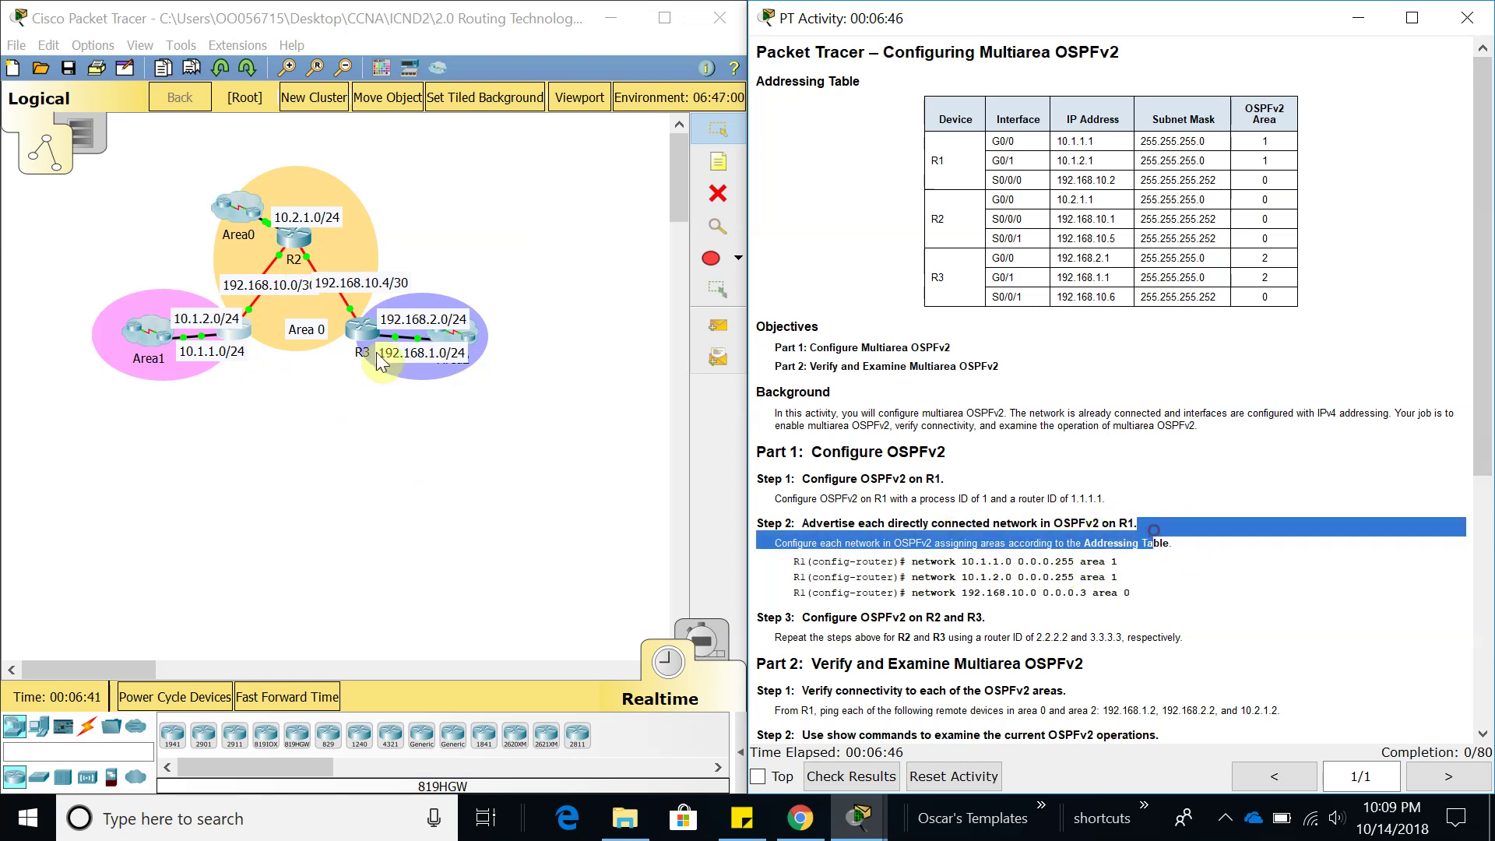
- Open R1's device window, move it to the top-left and enlarge it
click(243, 339)
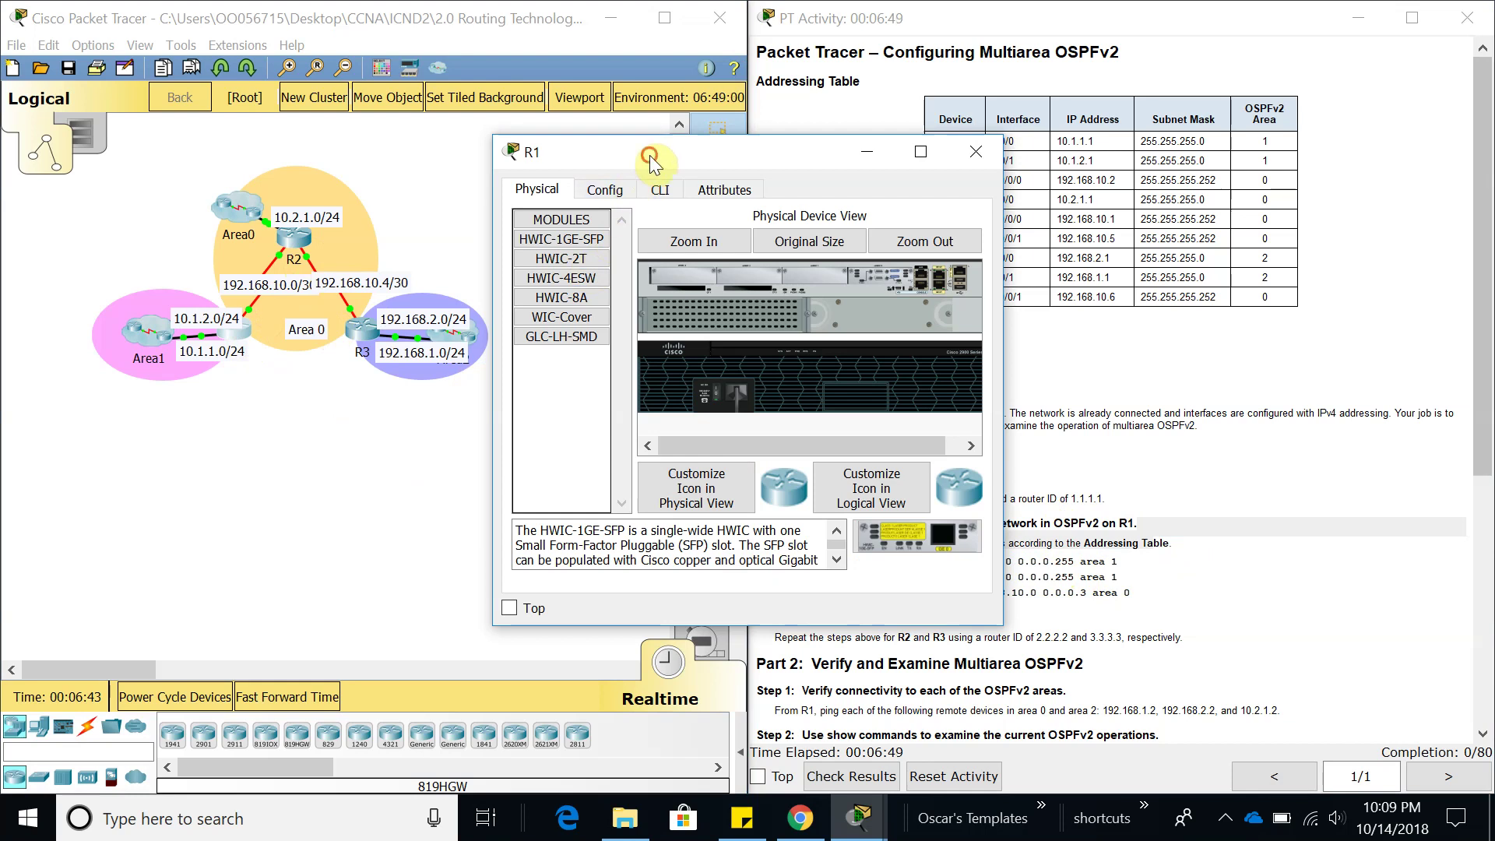
drag(650, 160, 217, 67)
drag(156, 29, 156, 29)
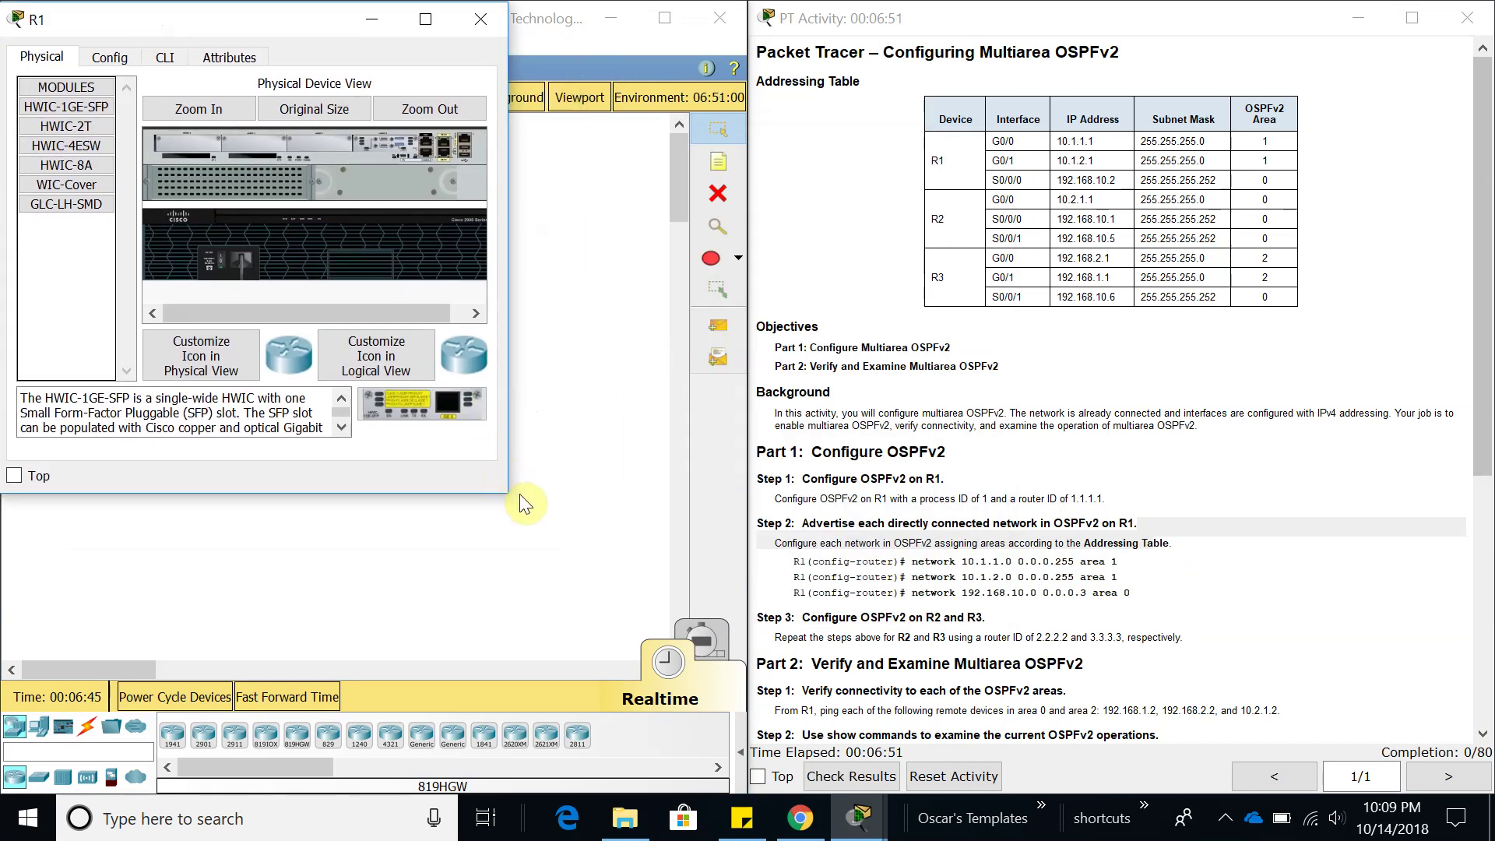
drag(506, 486, 665, 559)
drag(559, 492, 580, 758)
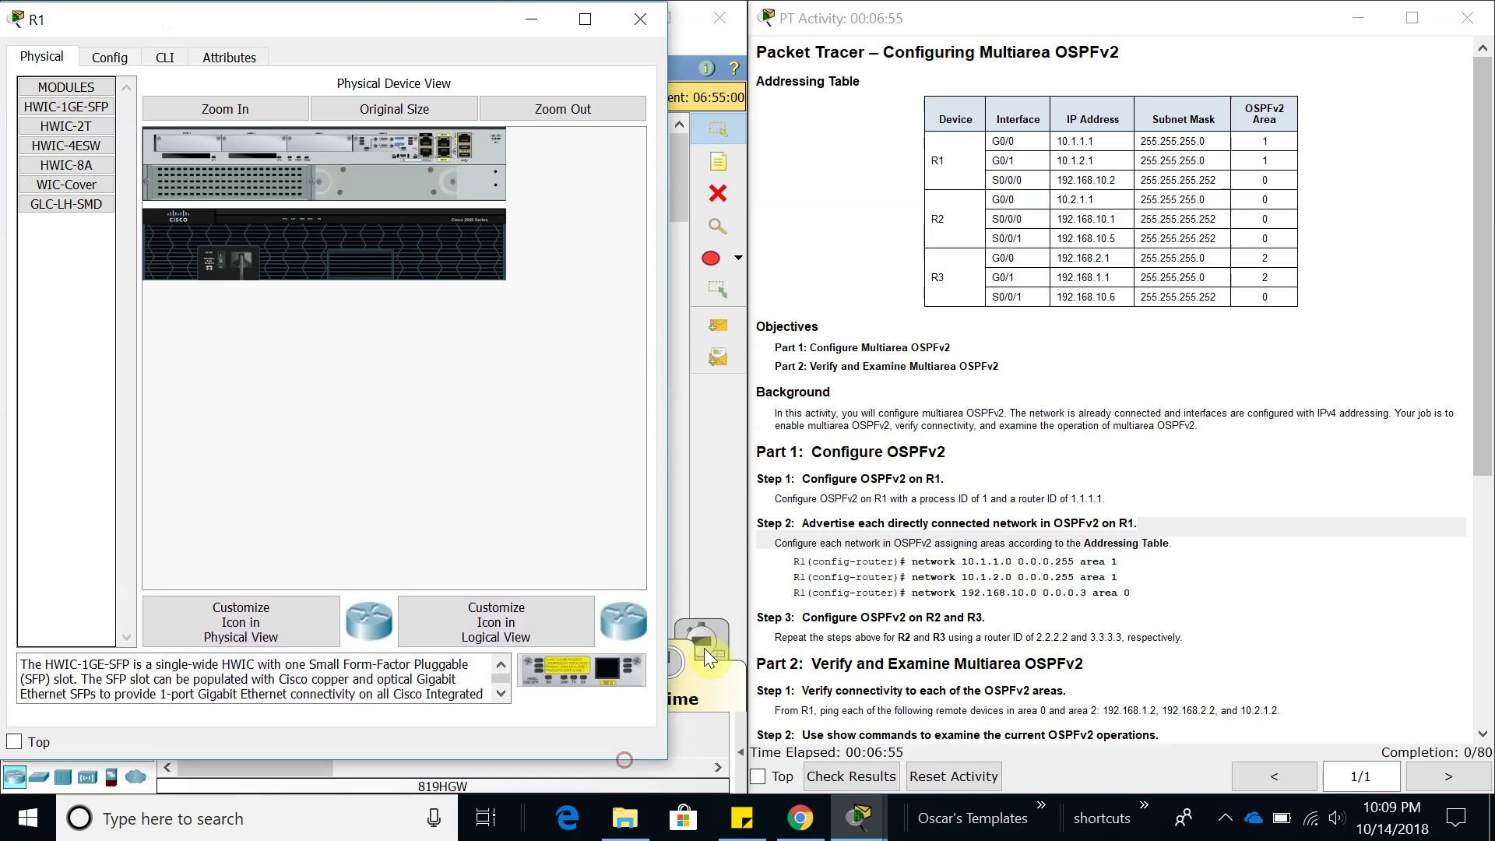
drag(667, 608, 752, 604)
- Open R1's CLI and enter privileged mode, then global configuration mode
click(164, 56)
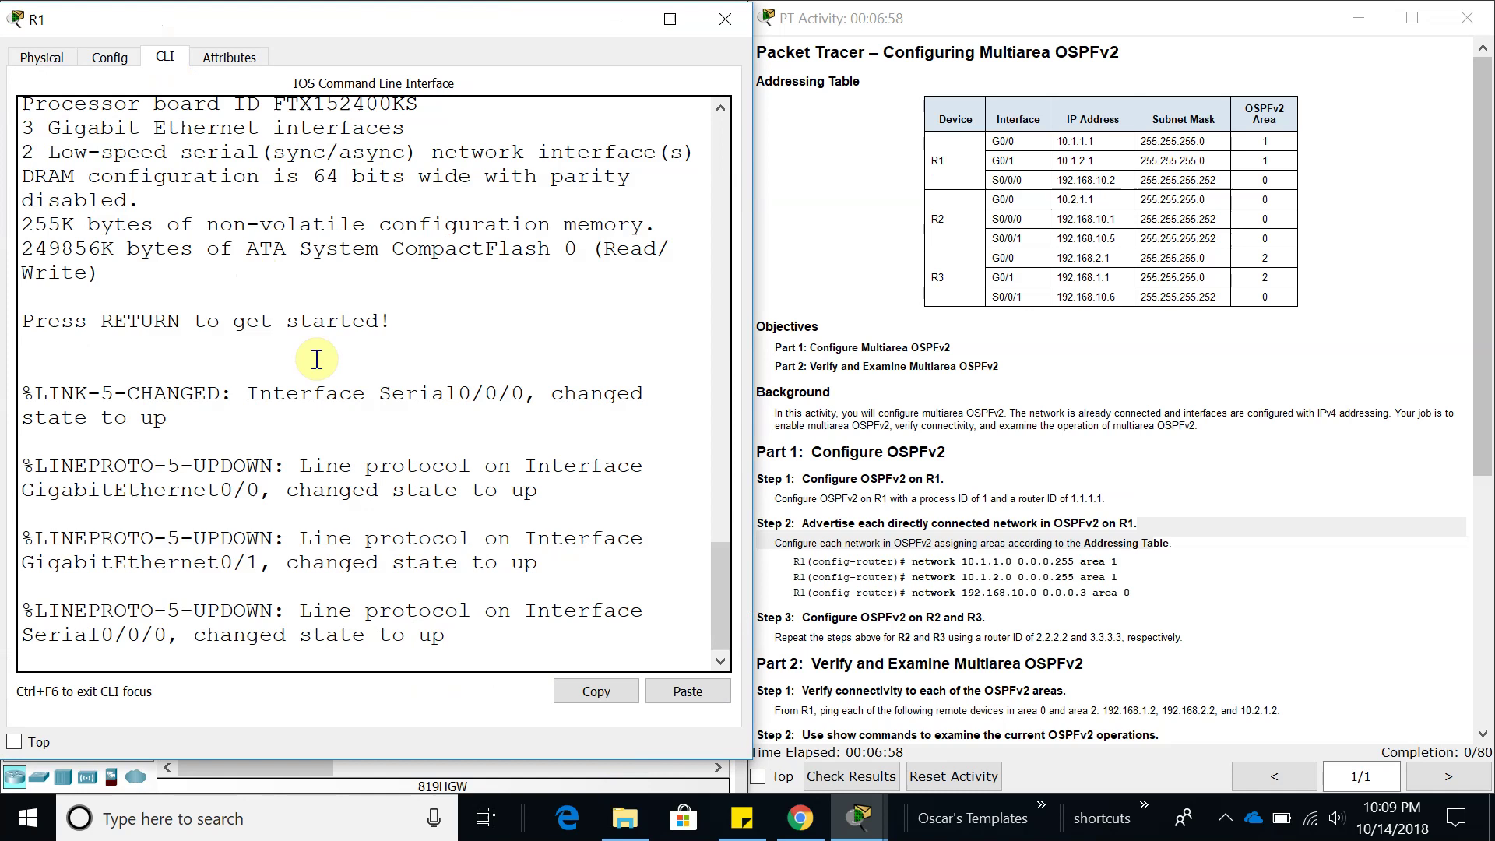
key(Return)
key(Return)
text(ena)
key(Tab)
key(Return)
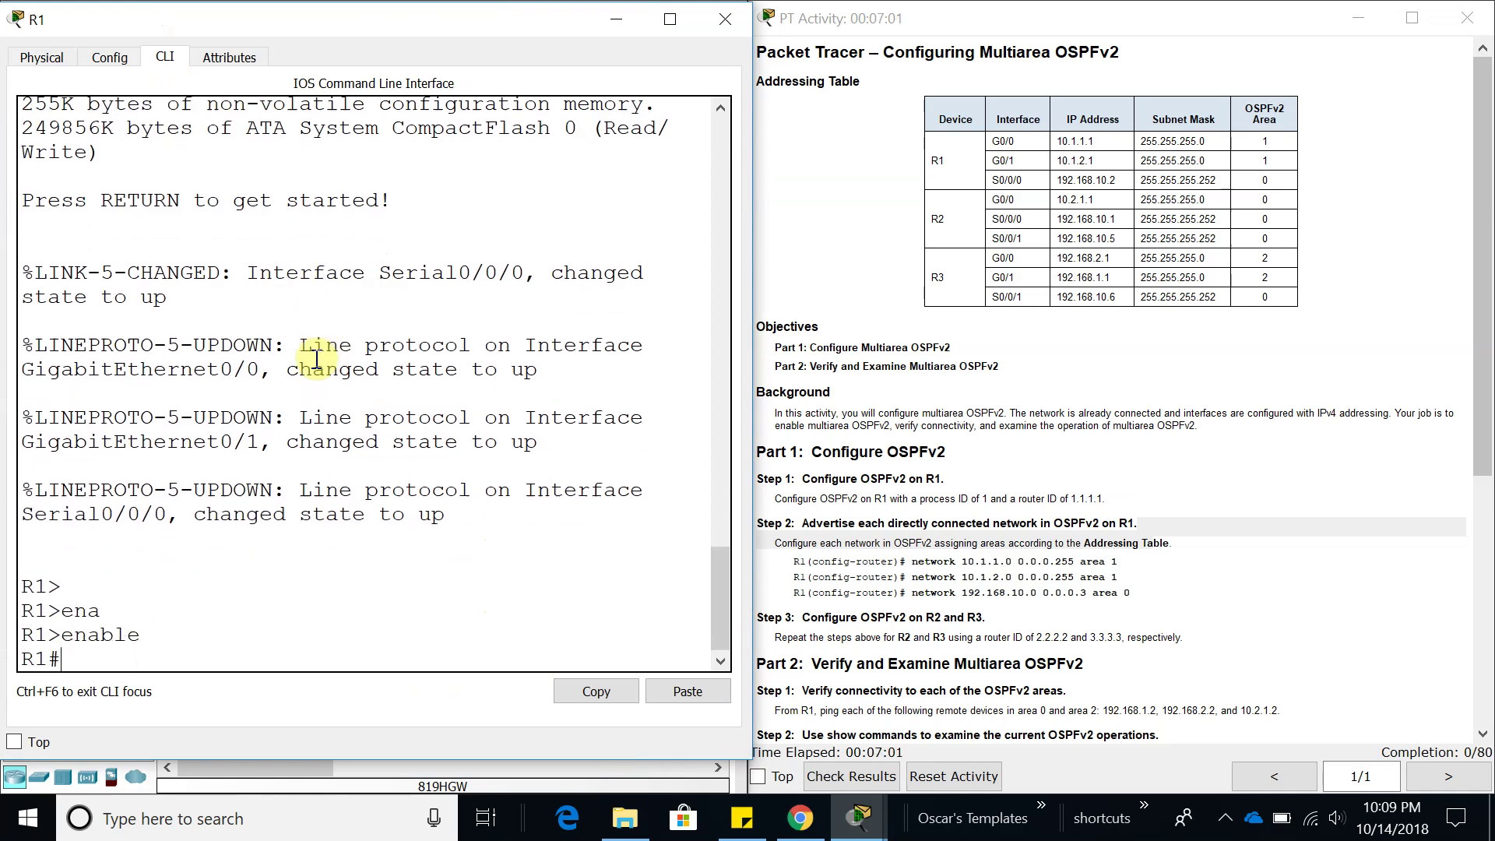
text(confi)
key(Tab)
text(t)
- Start OSPF process 1 on R1, after confirming process ID 1 in the instructions
key(Tab)
key(Return)
key(Return)
key(Return)
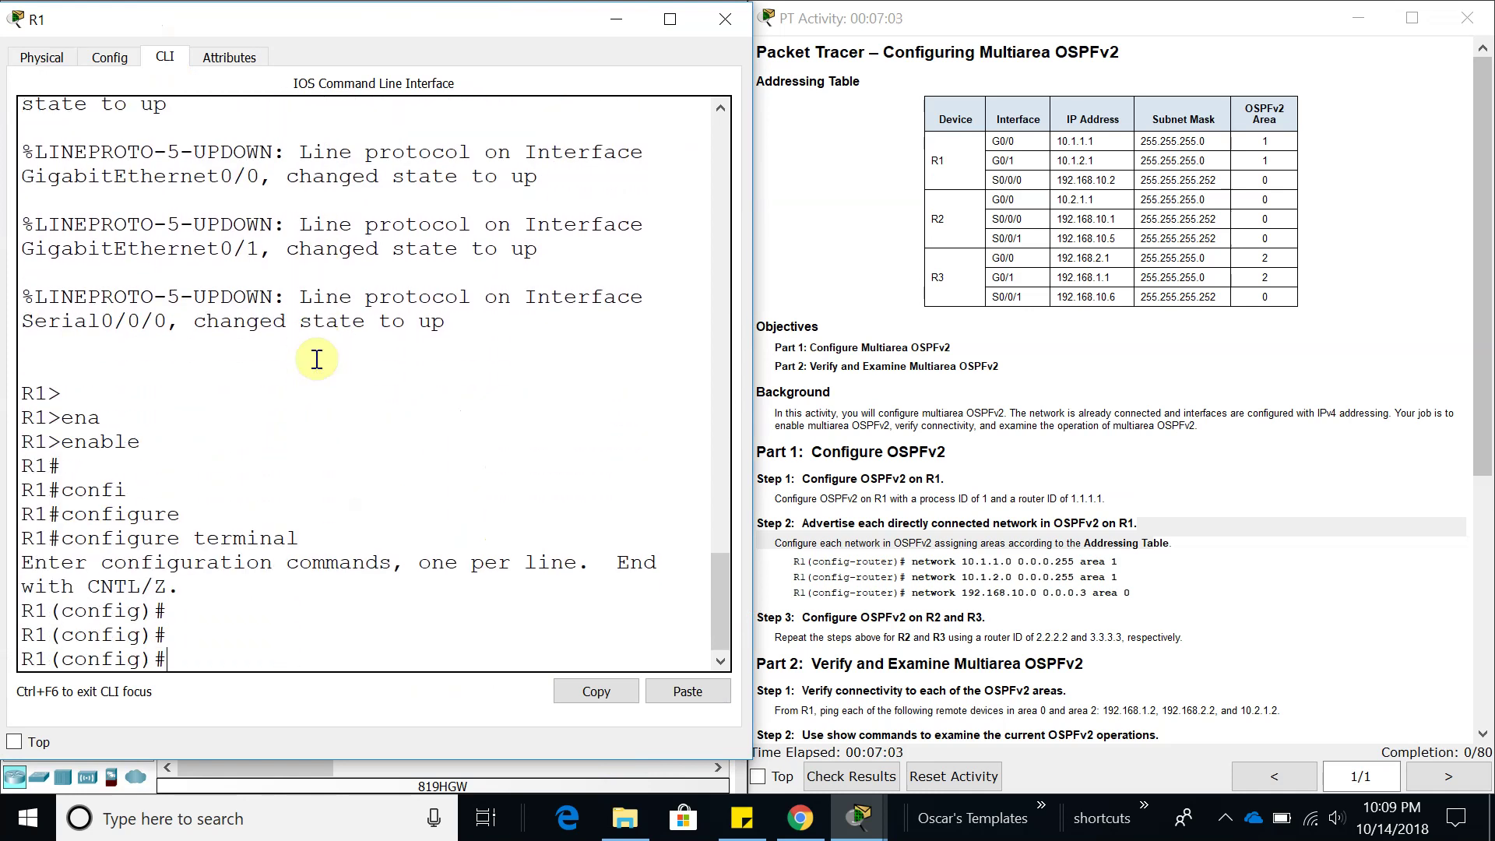
text(rou)
key(Tab)
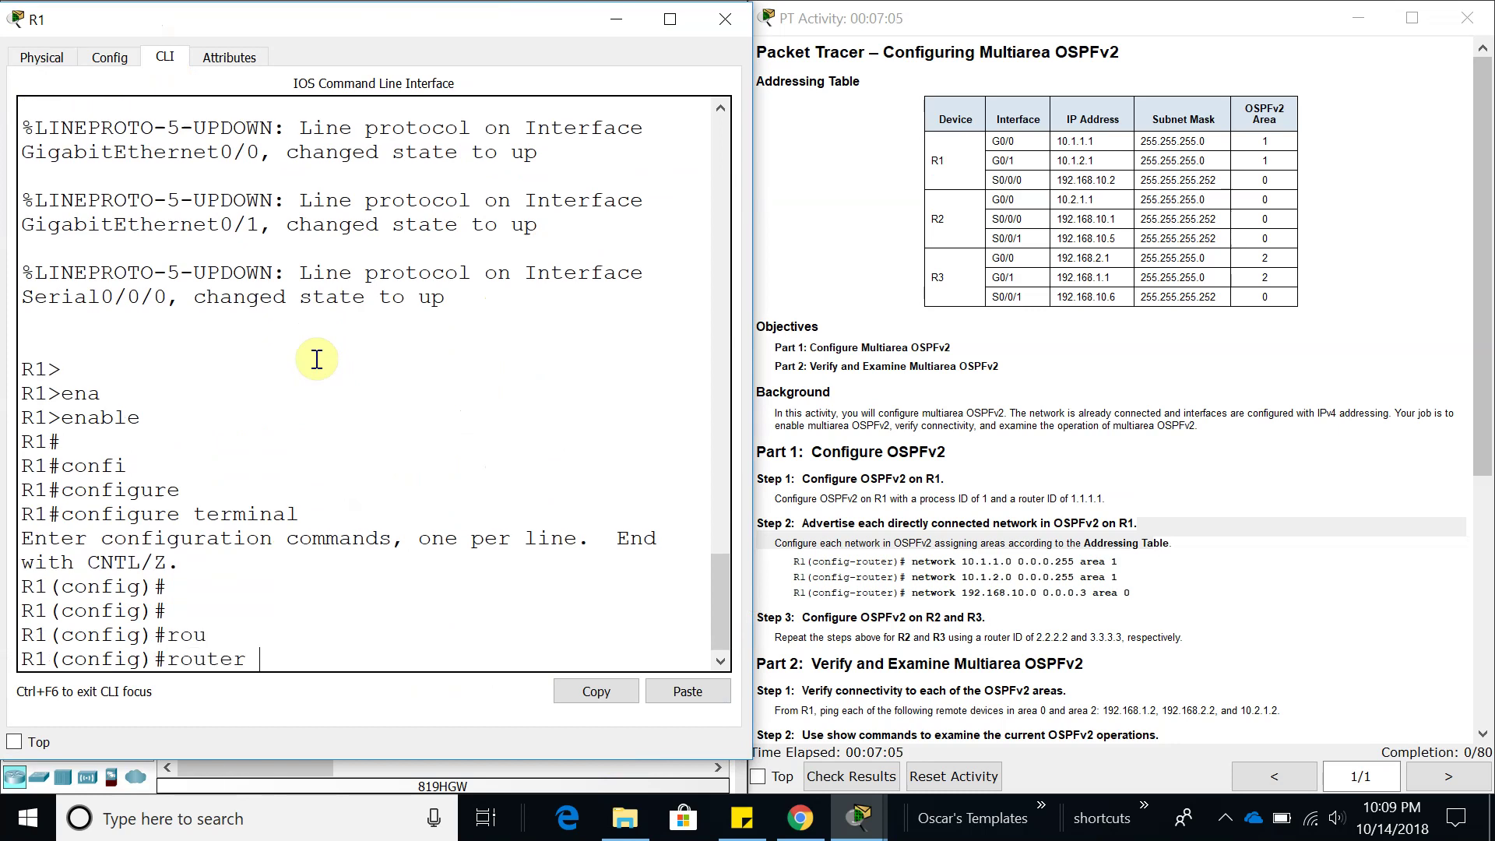
text(o)
key(Tab)
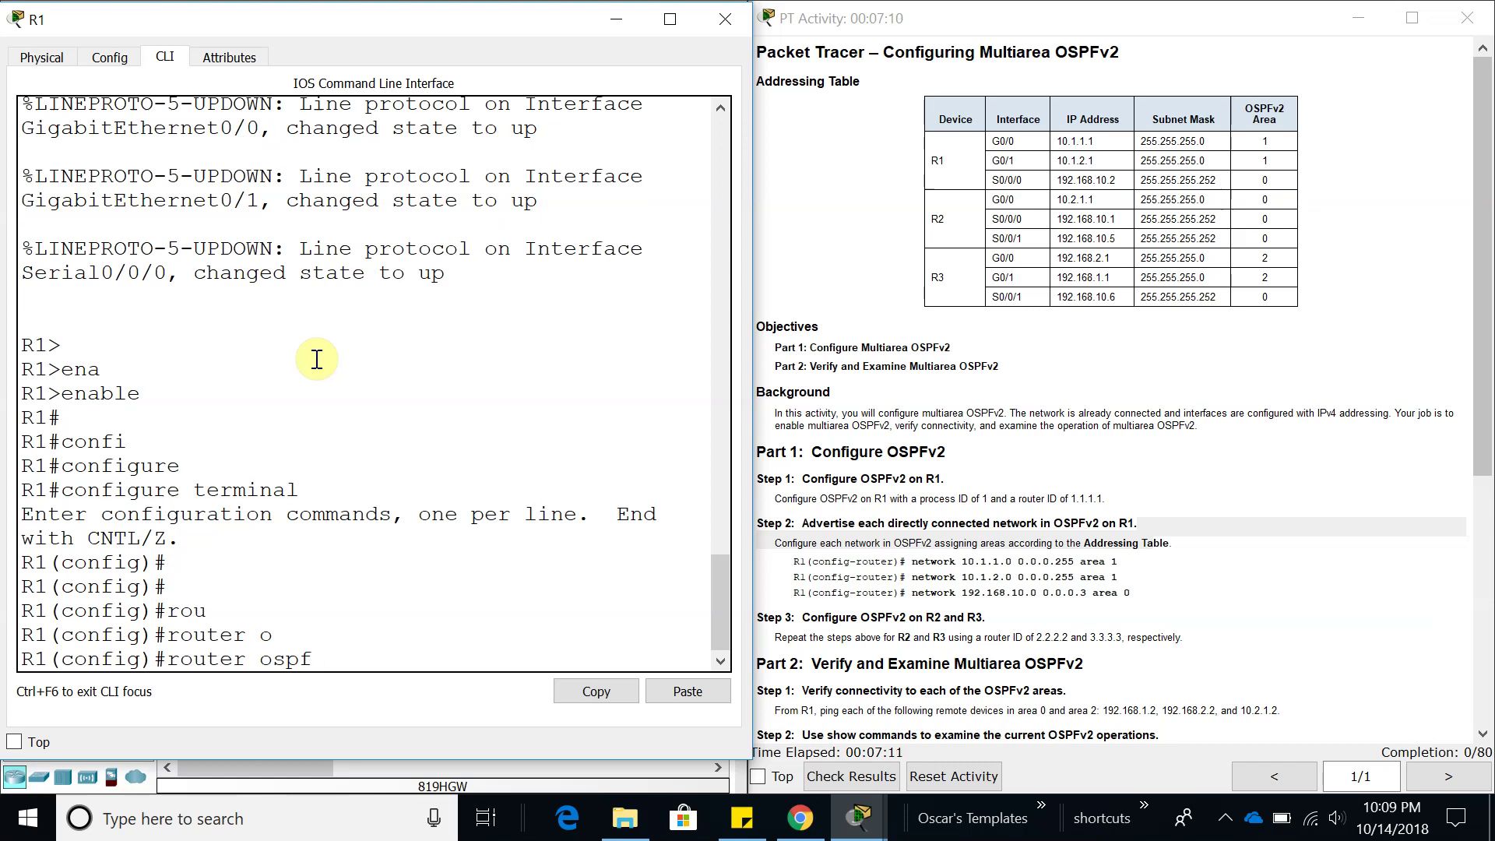
click(919, 498)
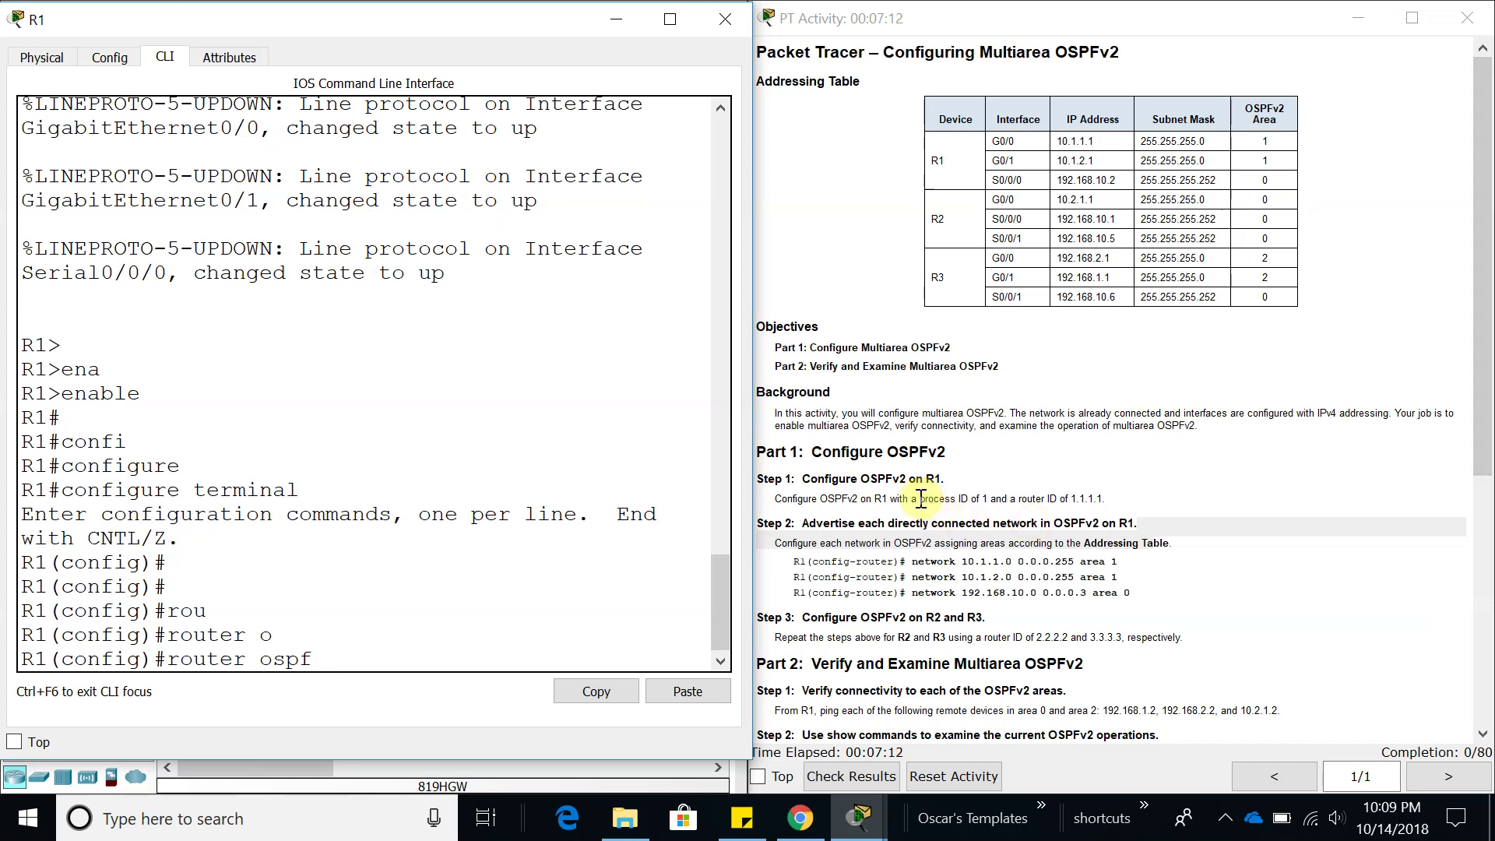
drag(971, 498, 987, 499)
click(429, 640)
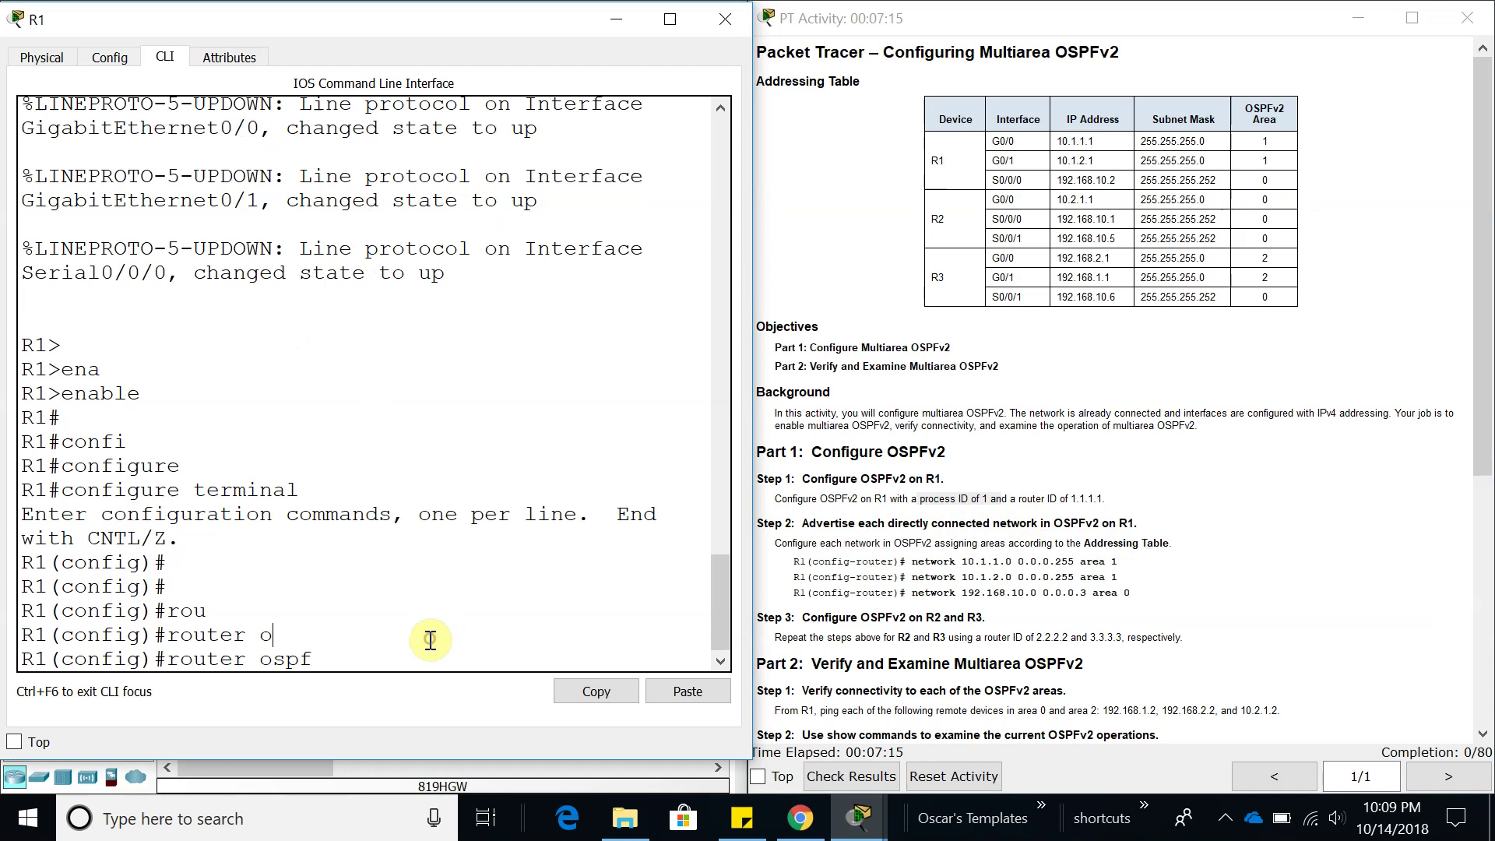
text(1)
key(Return)
key(Return)
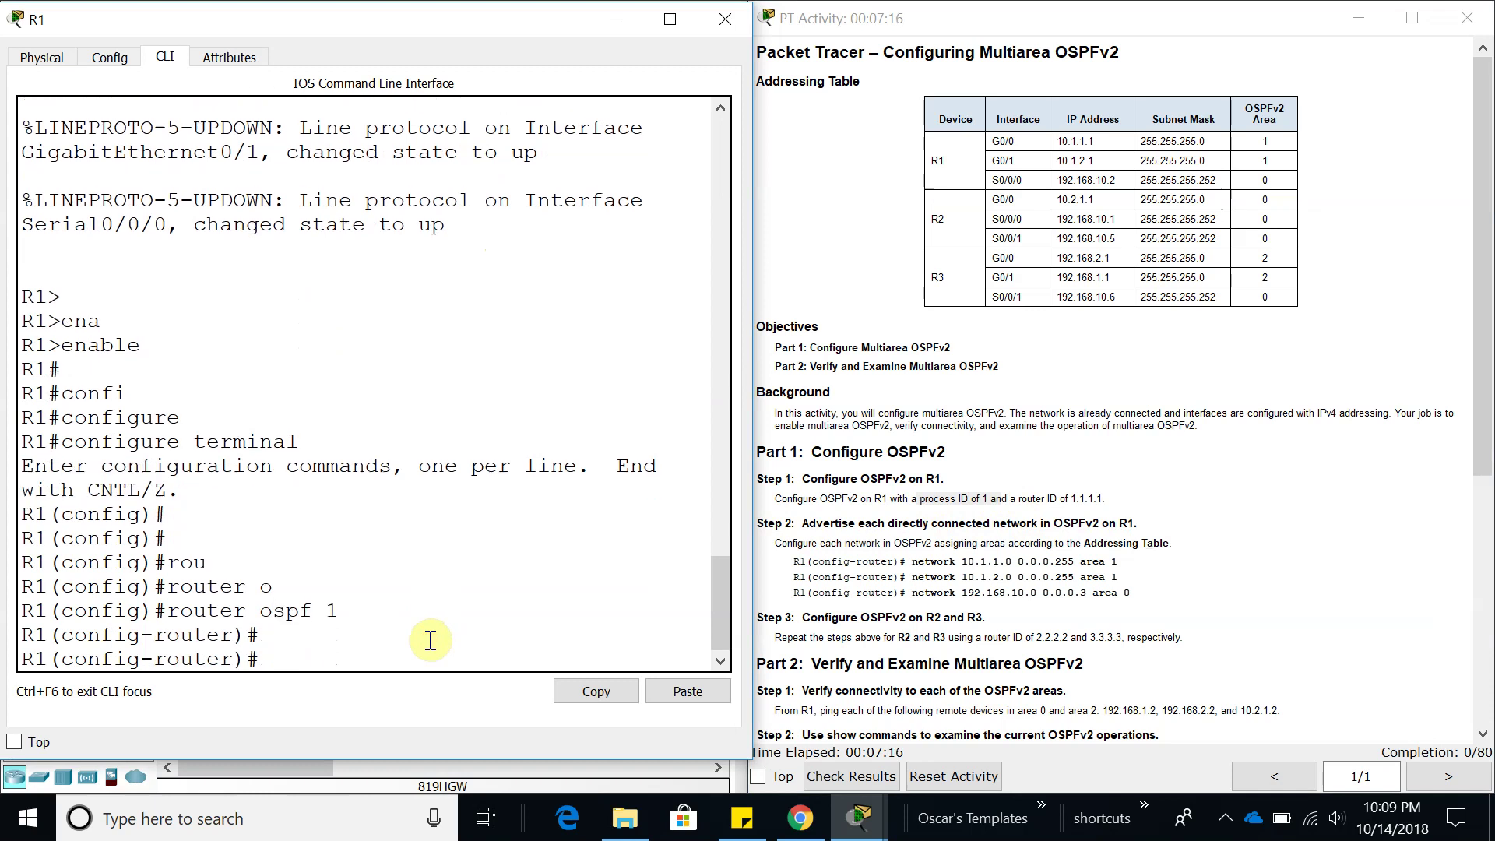
- Enter router-id 1.1.1.1 for R1's OSPF process
text(rou)
key(Tab)
text(id )
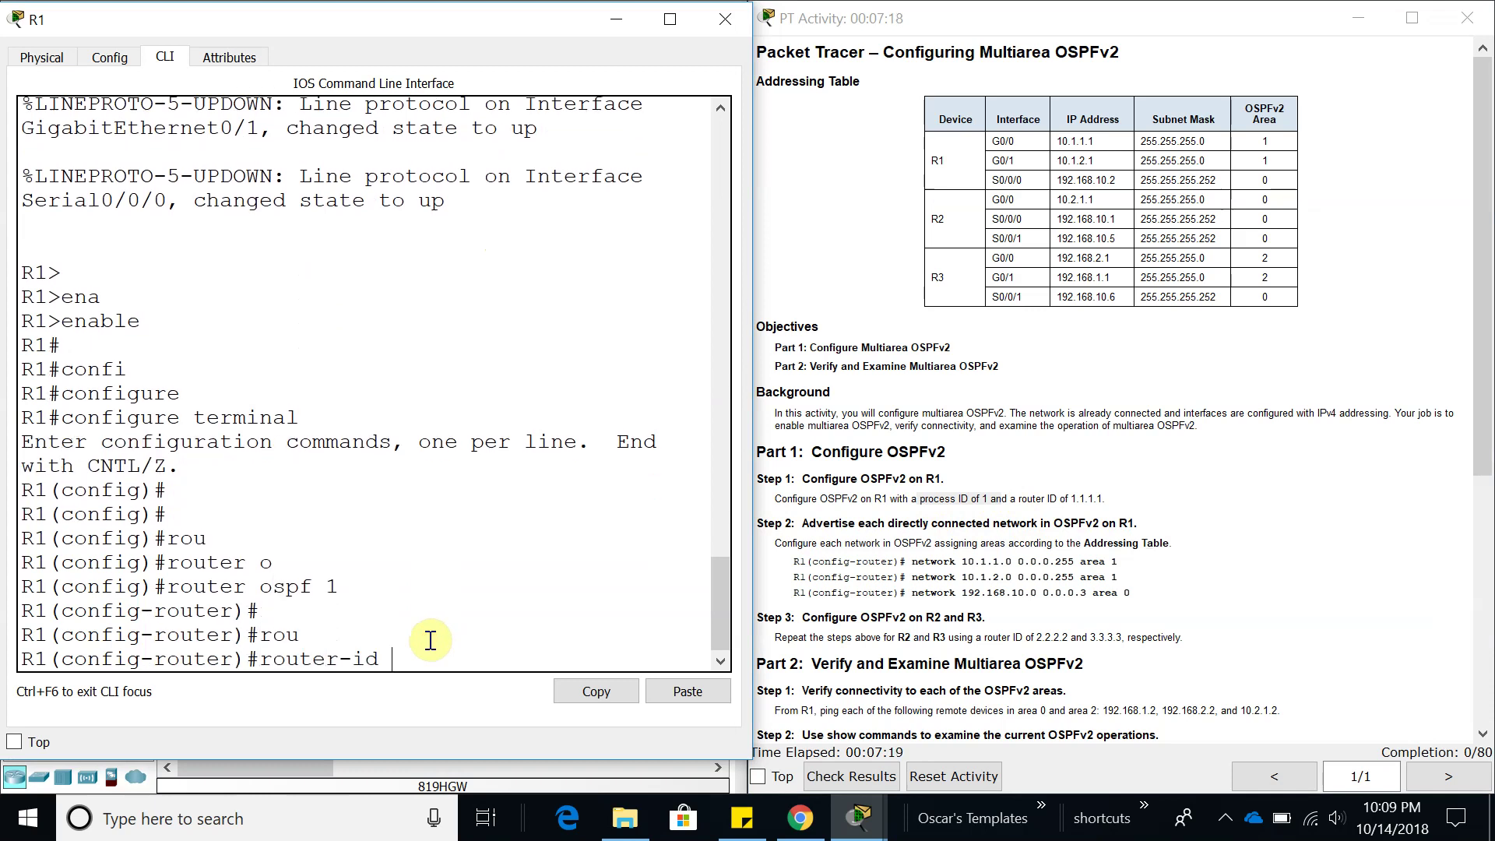
text(1.1.1.1)
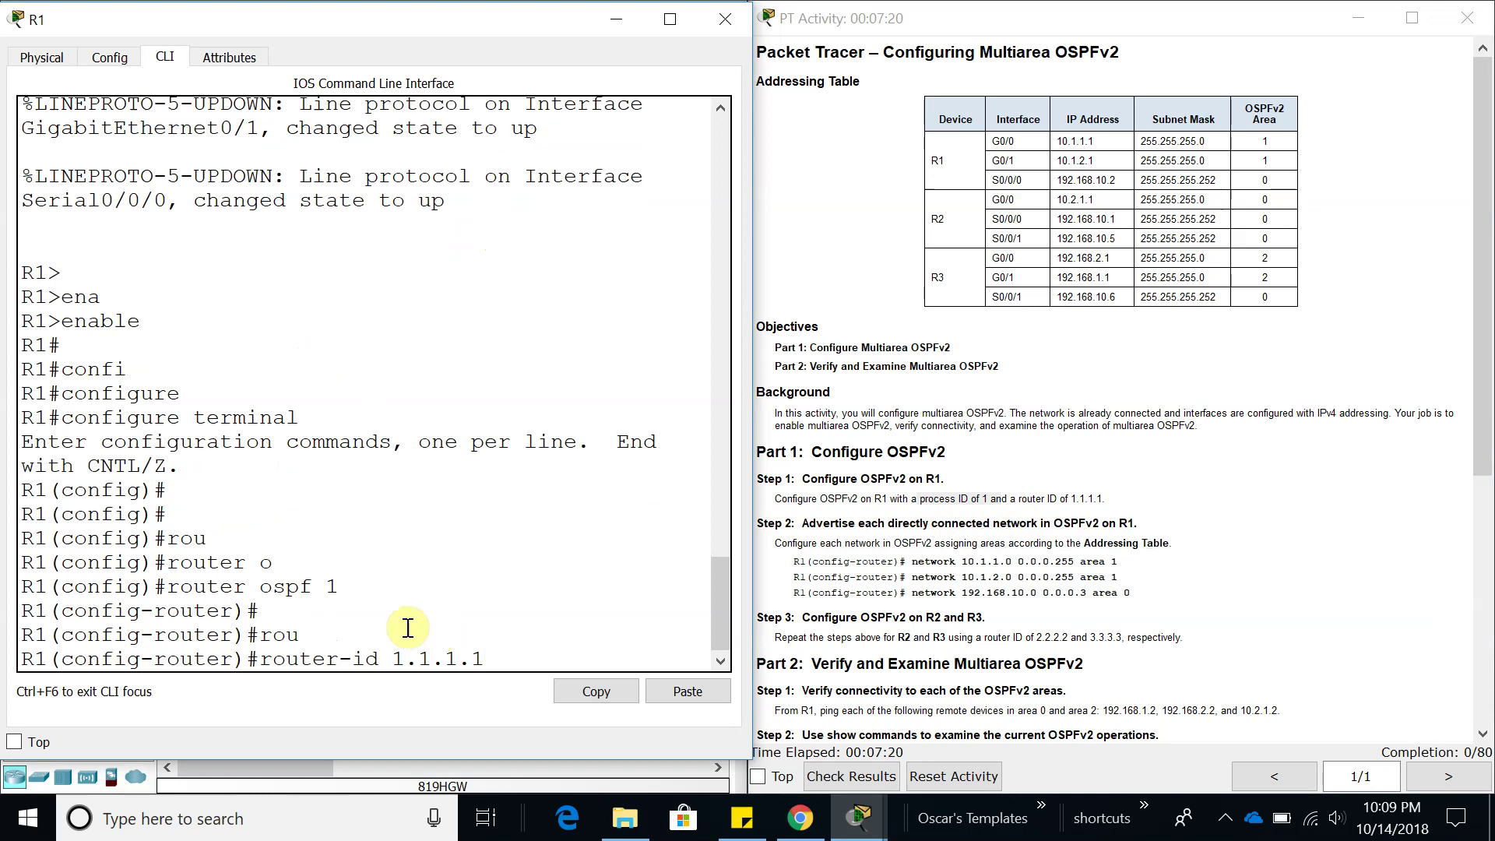
double_click(1084, 498)
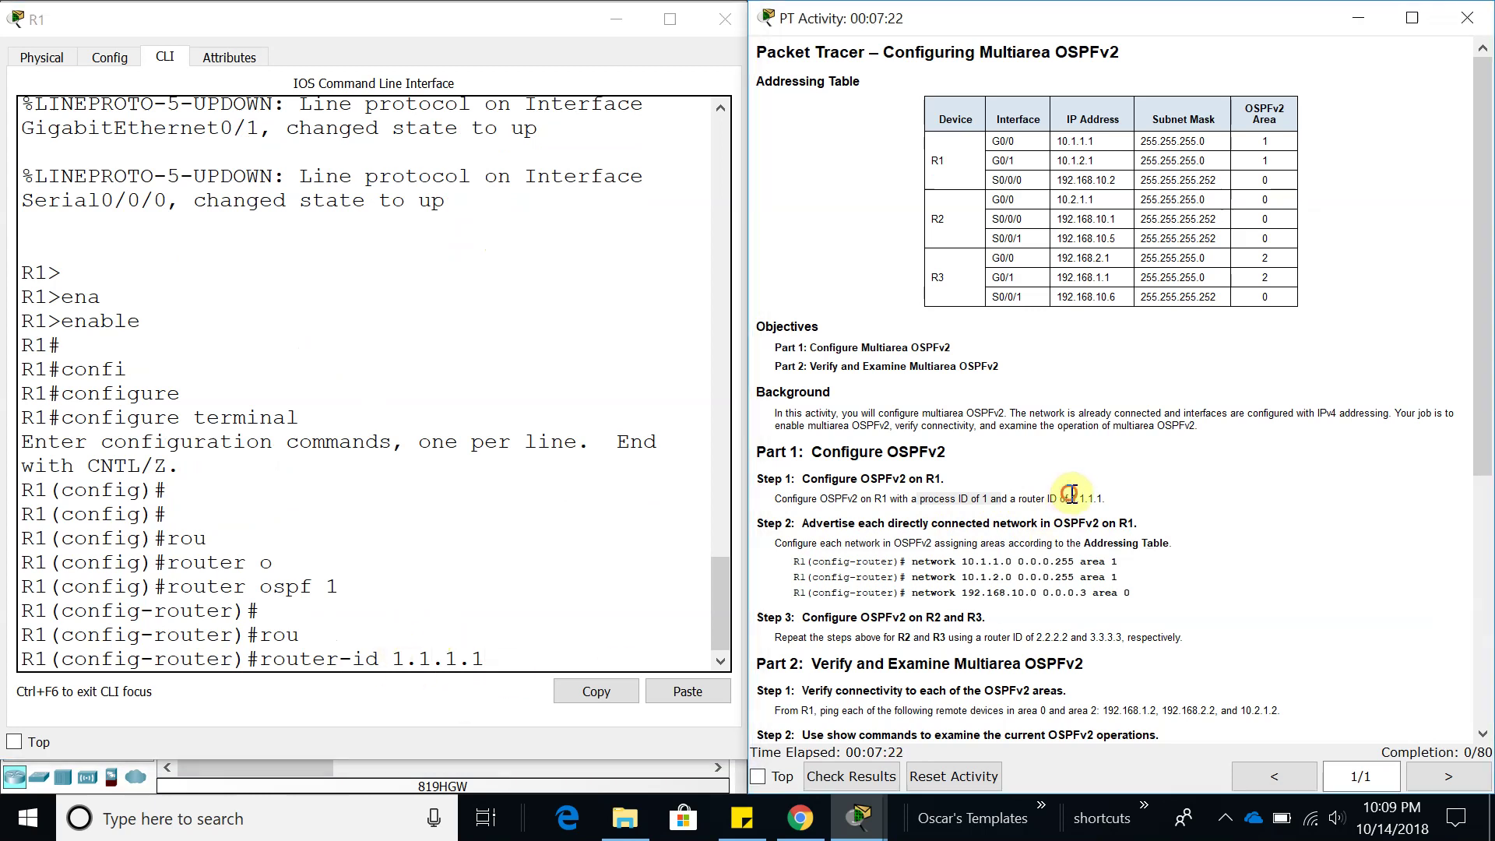
- Apply router ID 1.1.1.1 and advertise 10.1.1.0 0.0.0.255 in OSPF area 1
click(579, 646)
key(Return)
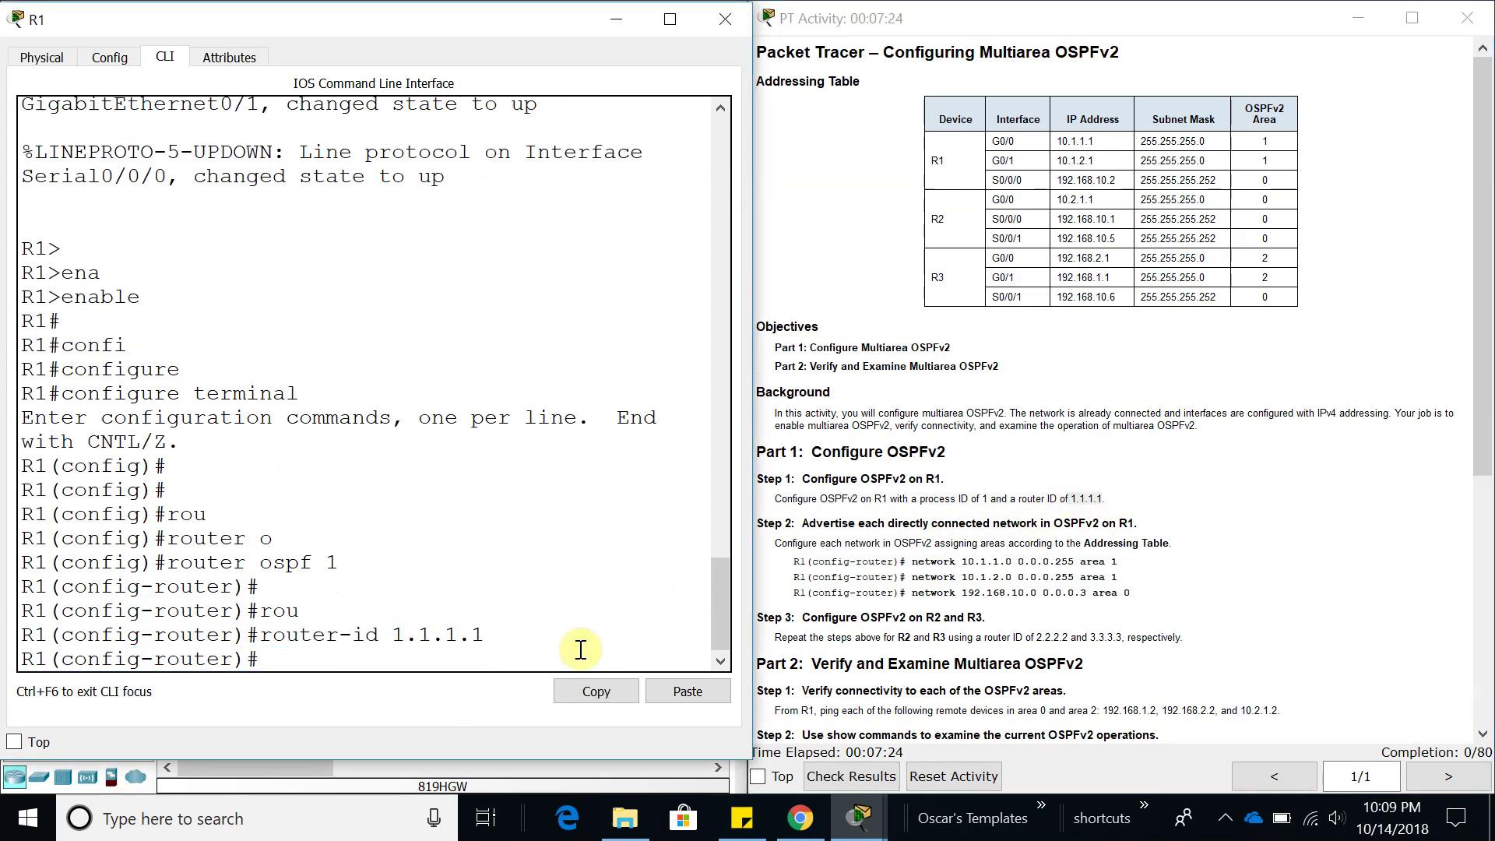
text(net)
key(Tab)
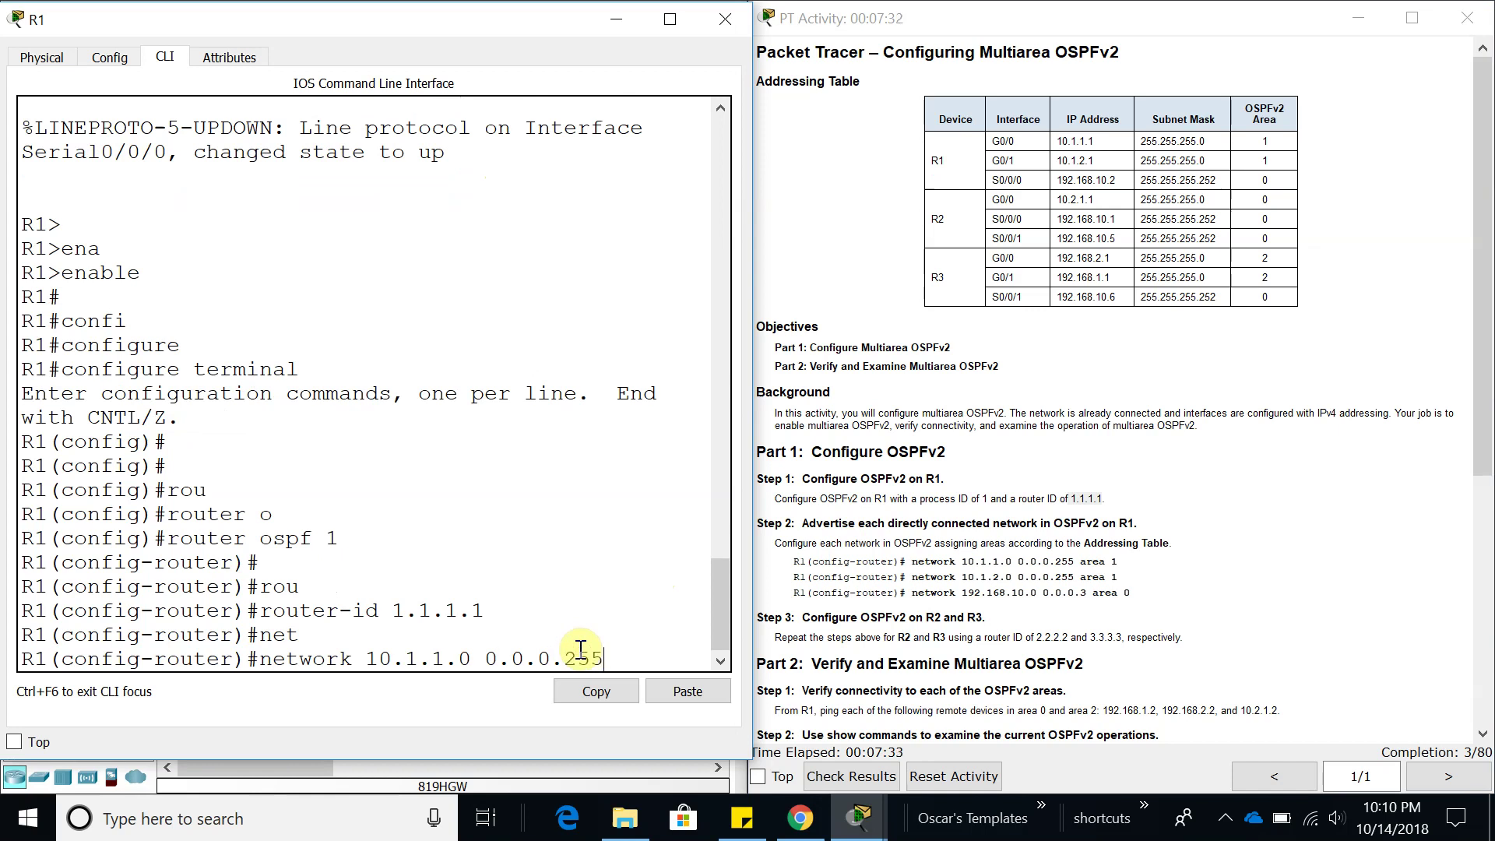
text(ar)
key(Tab)
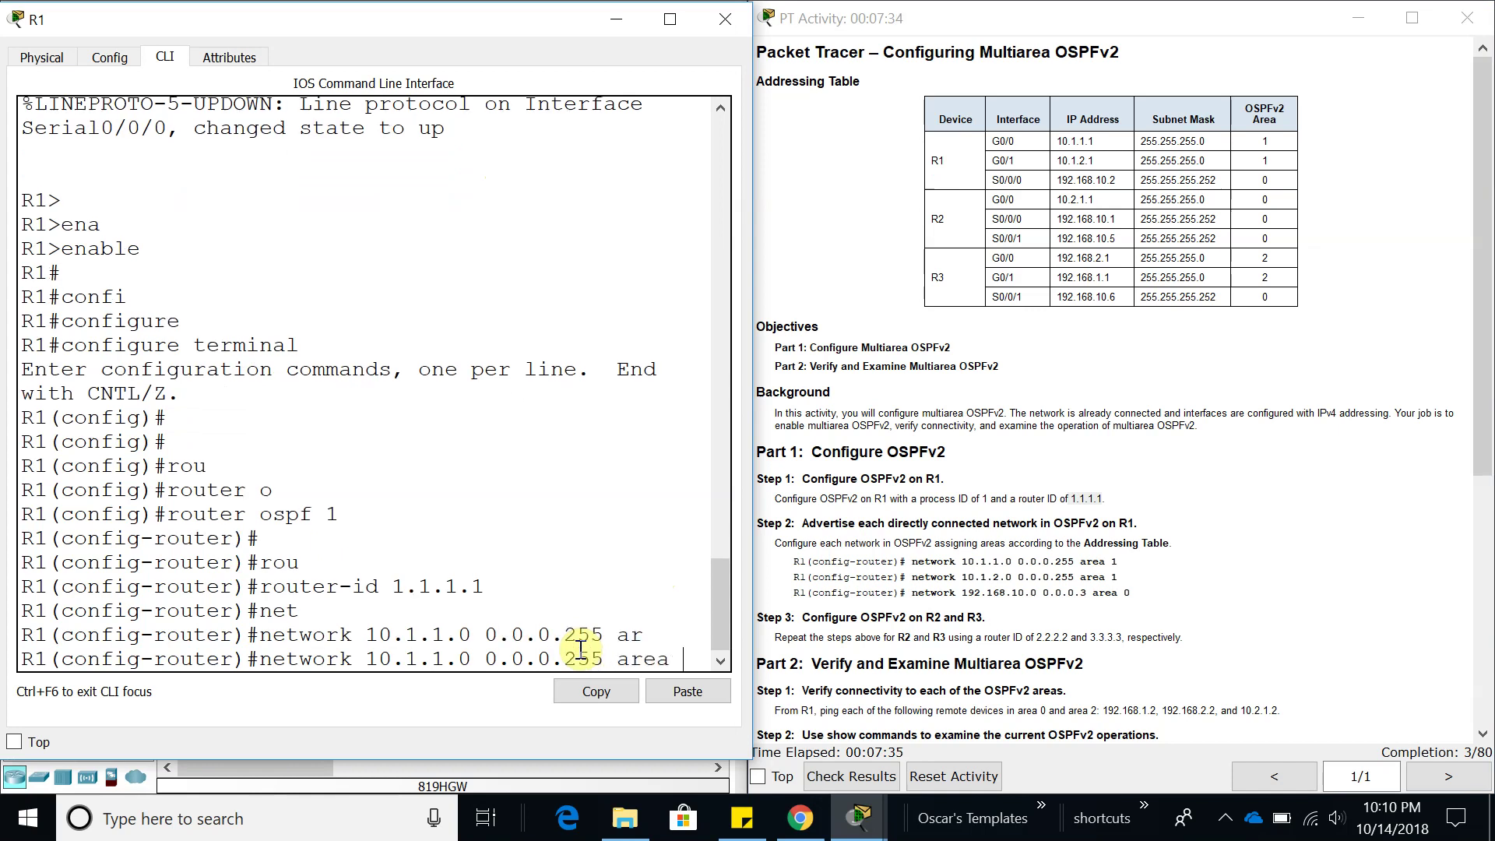
text(1)
key(Return)
- Advertise 10.1.2.0 0.0.0.255 in area 1 and check the new GigabitEthernet0/1 adjacency message
key(Up)
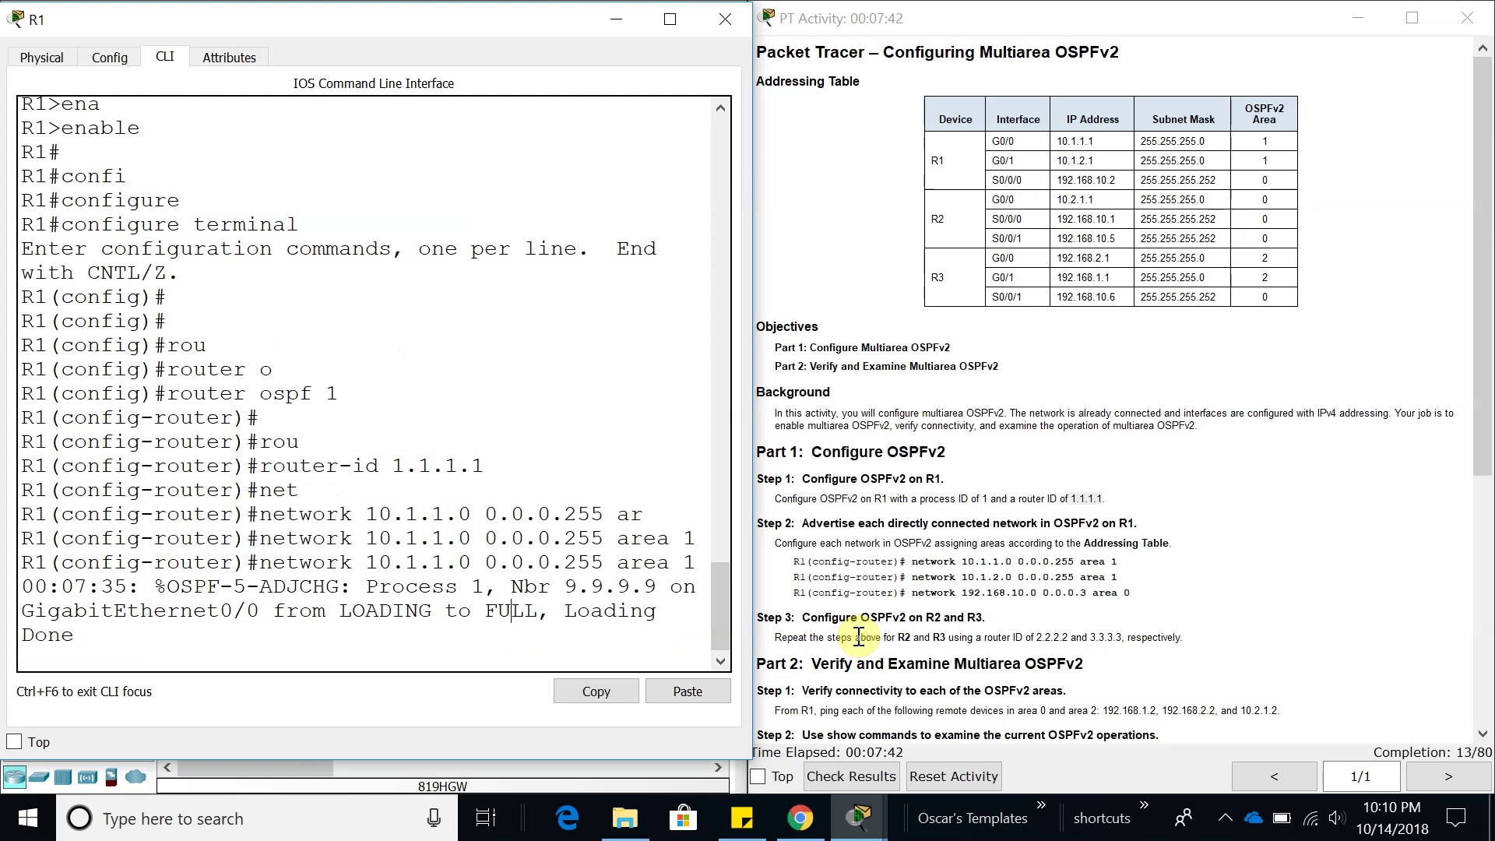
key(Up)
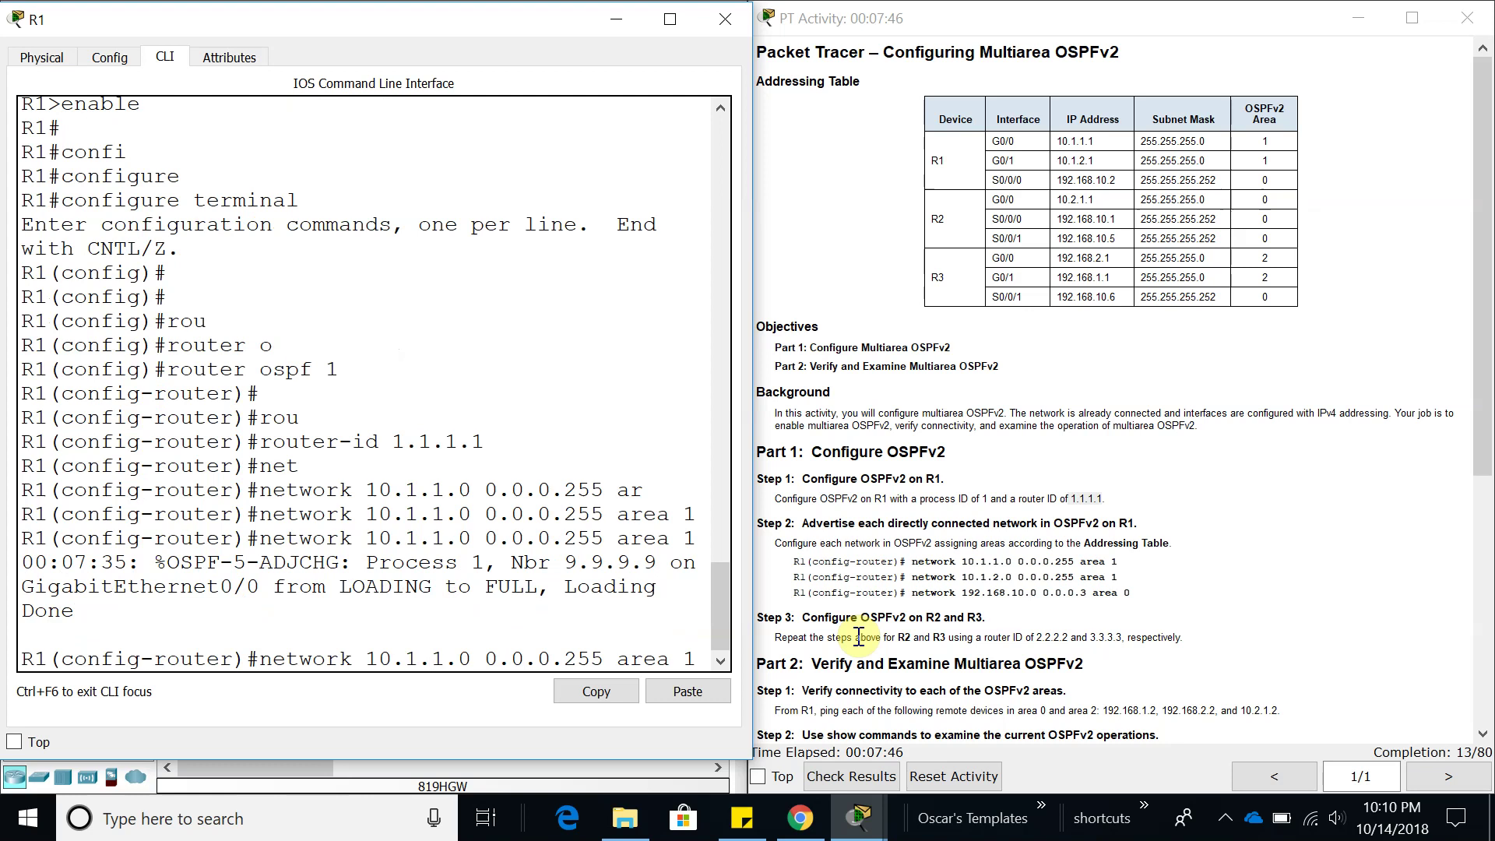
key(Left)
key(Left)
key(Left)
key(Left)
key(Left)
key(Left)
key(Left)
key(Left)
key(Left)
key(Left)
key(Left)
key(Left)
key(Left)
key(Left)
key(Left)
key(Left)
key(Left)
key(Left)
key(Left)
key(BackSpace)
text(2)
key(Return)
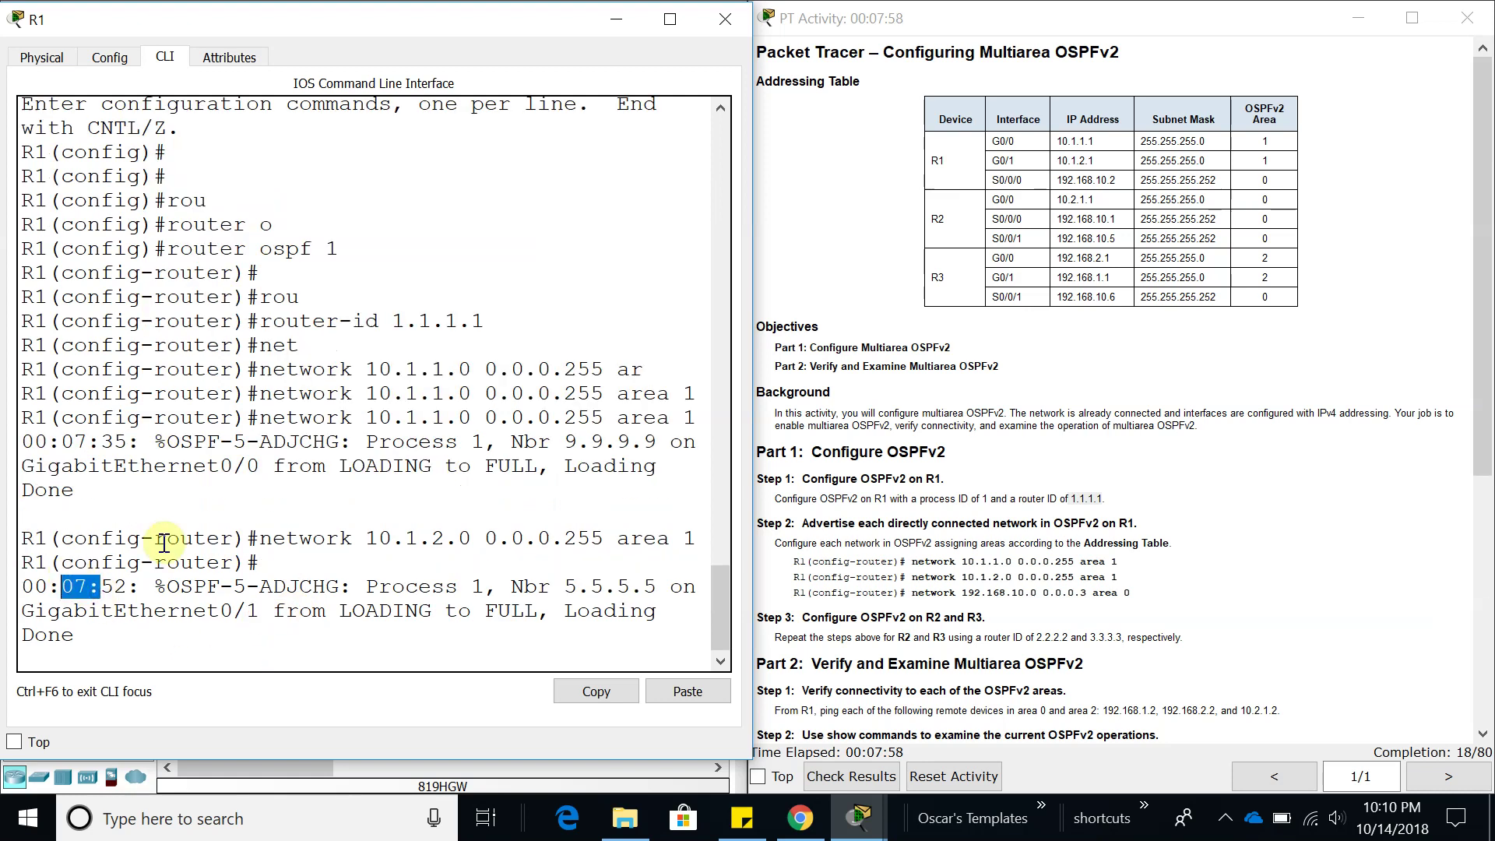
drag(85, 634, 29, 611)
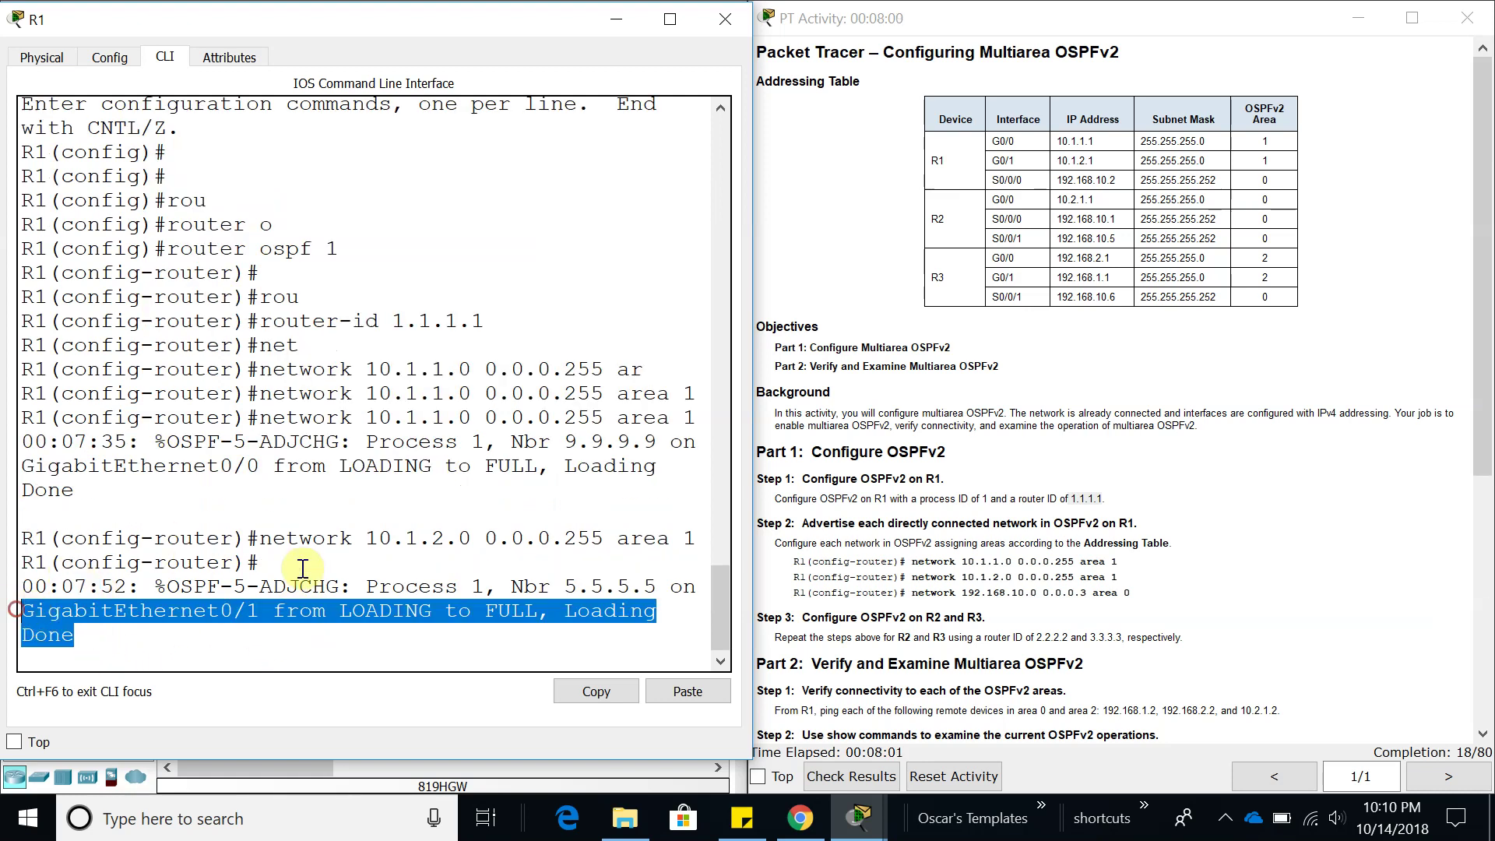
click(109, 492)
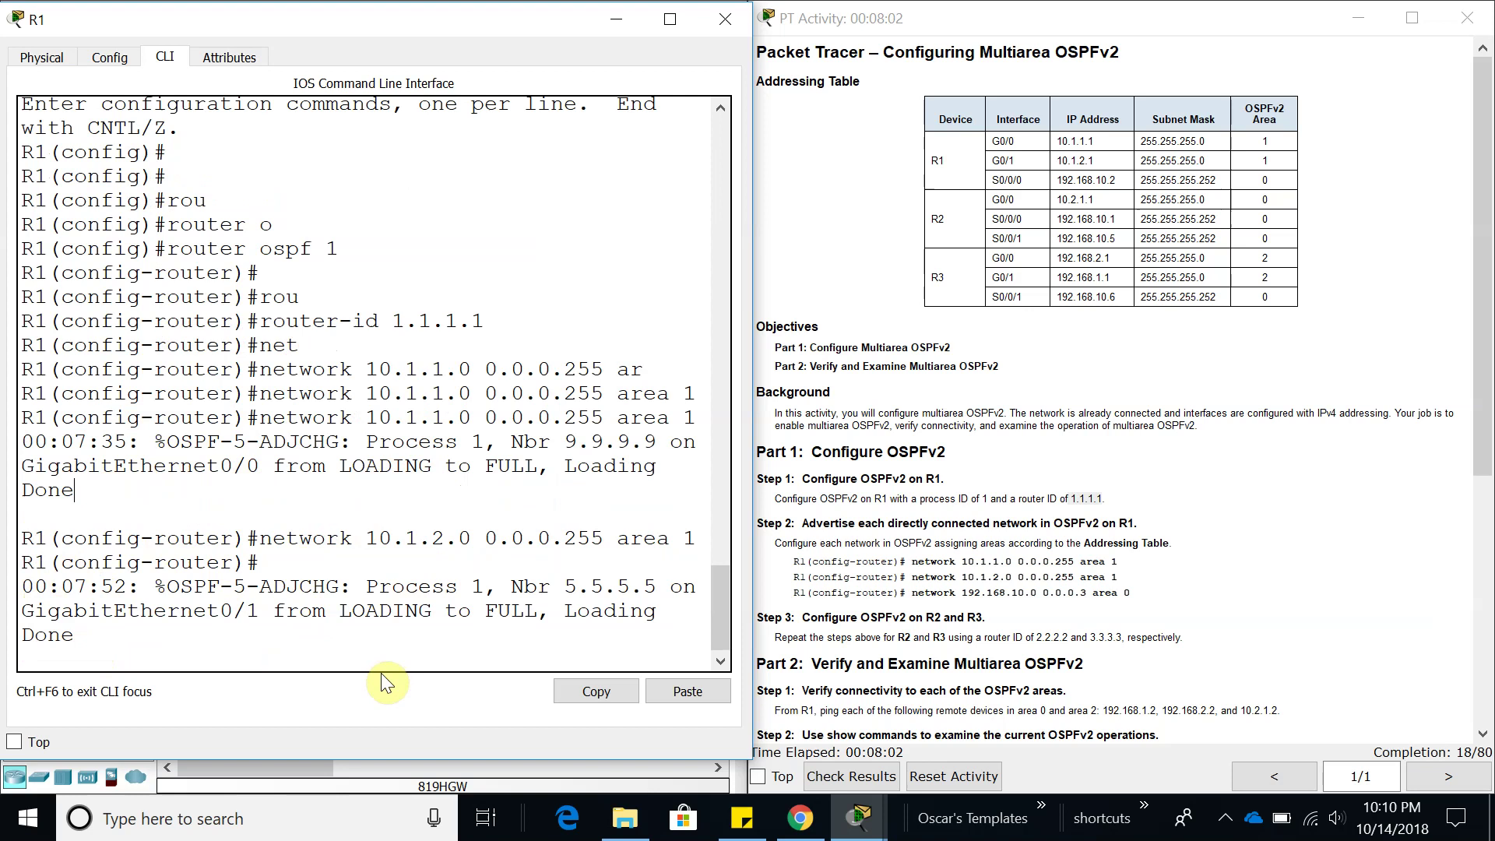
key(Return)
key(Return)
key(Return)
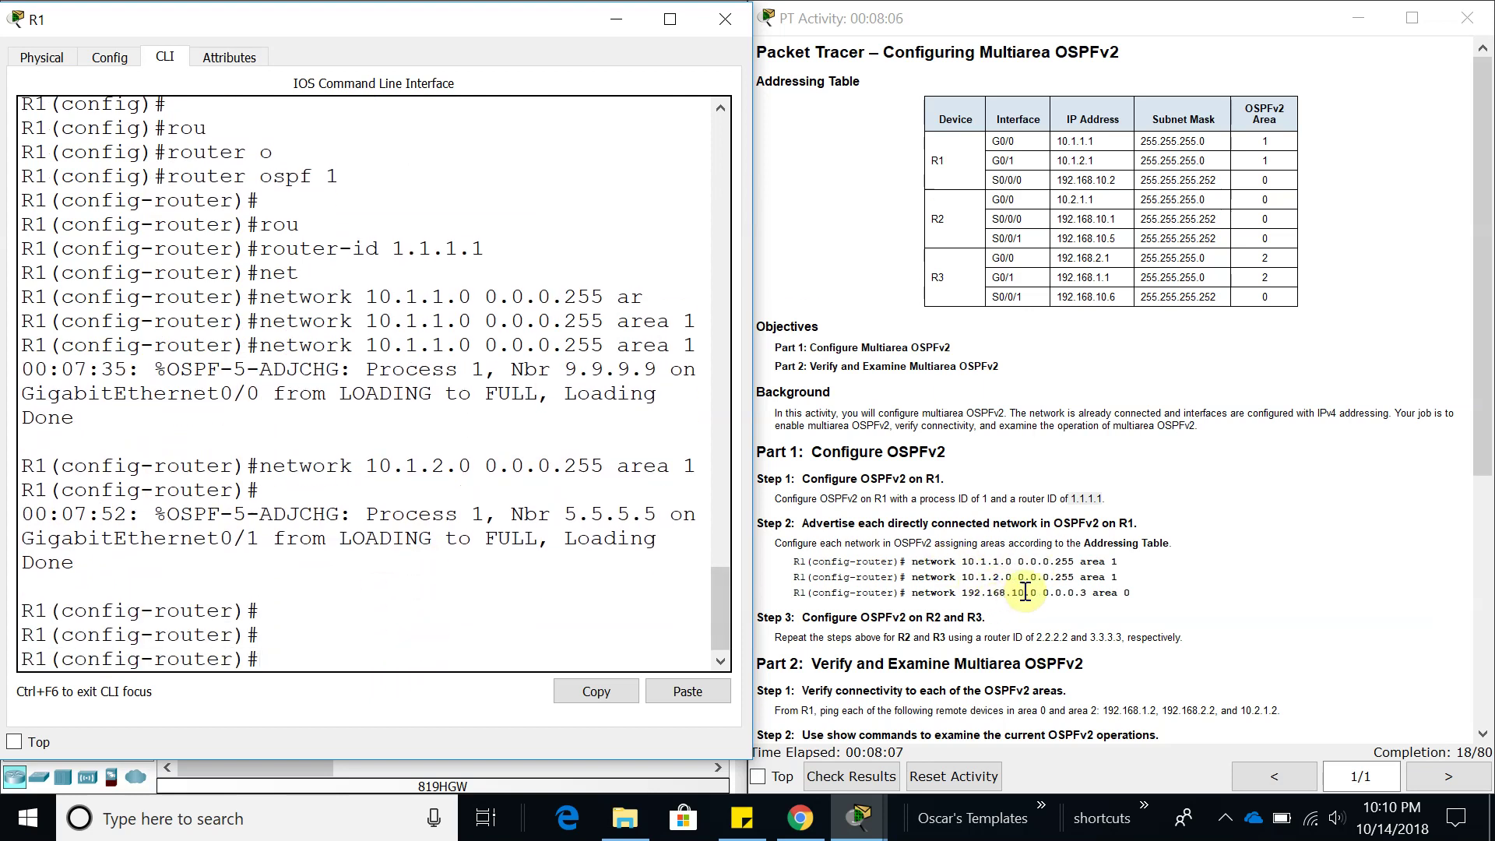
- Advertise 192.168.10.0 0.0.0.3 in area 0 on R1, then shift the console right to show the topology
click(507, 648)
text(net)
key(Tab)
text(1)
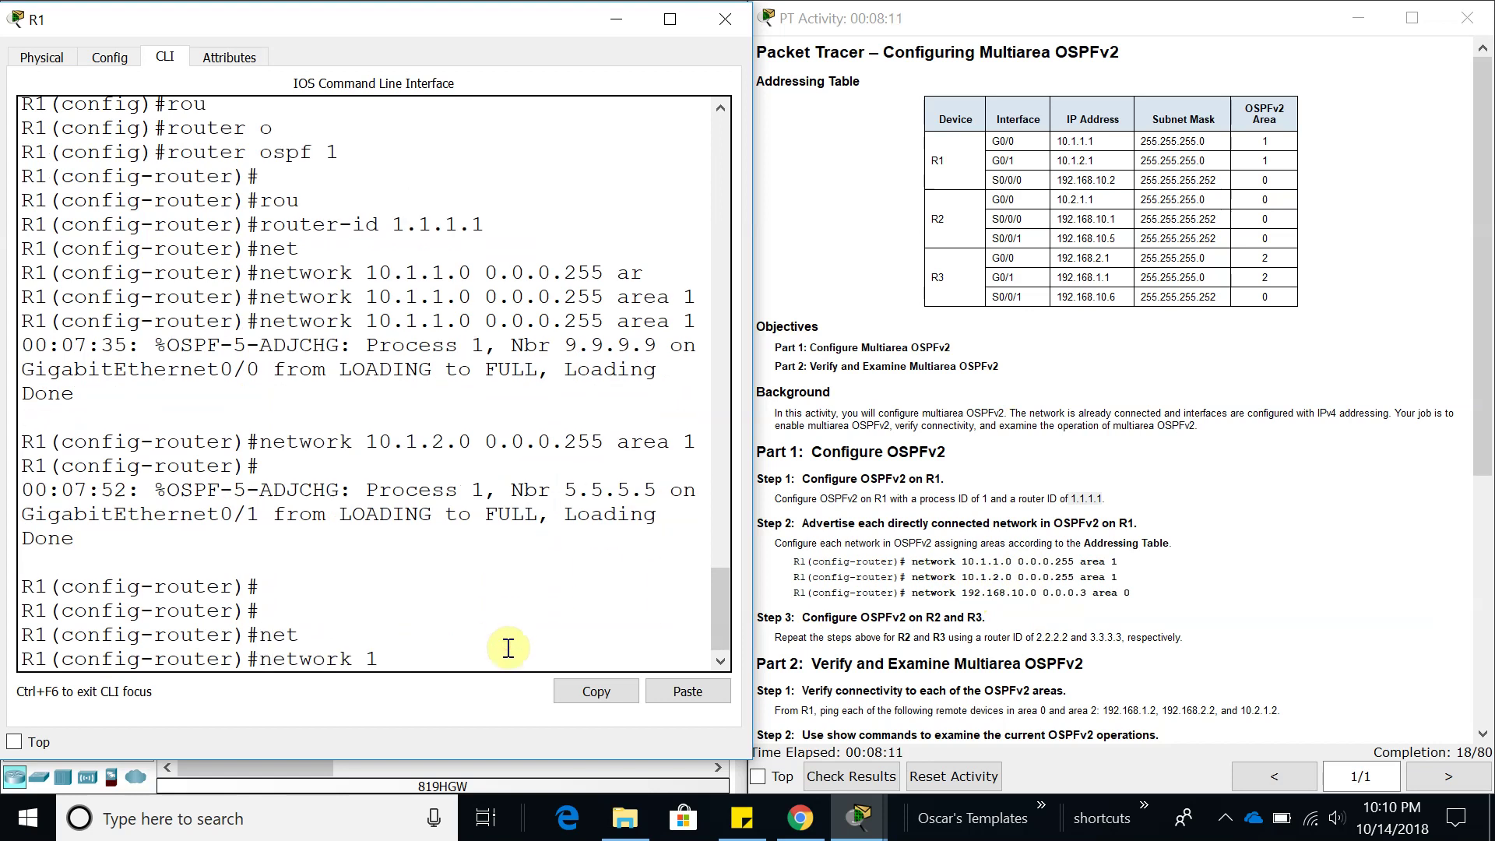
text(92.168.10.0 0.0.0.3)
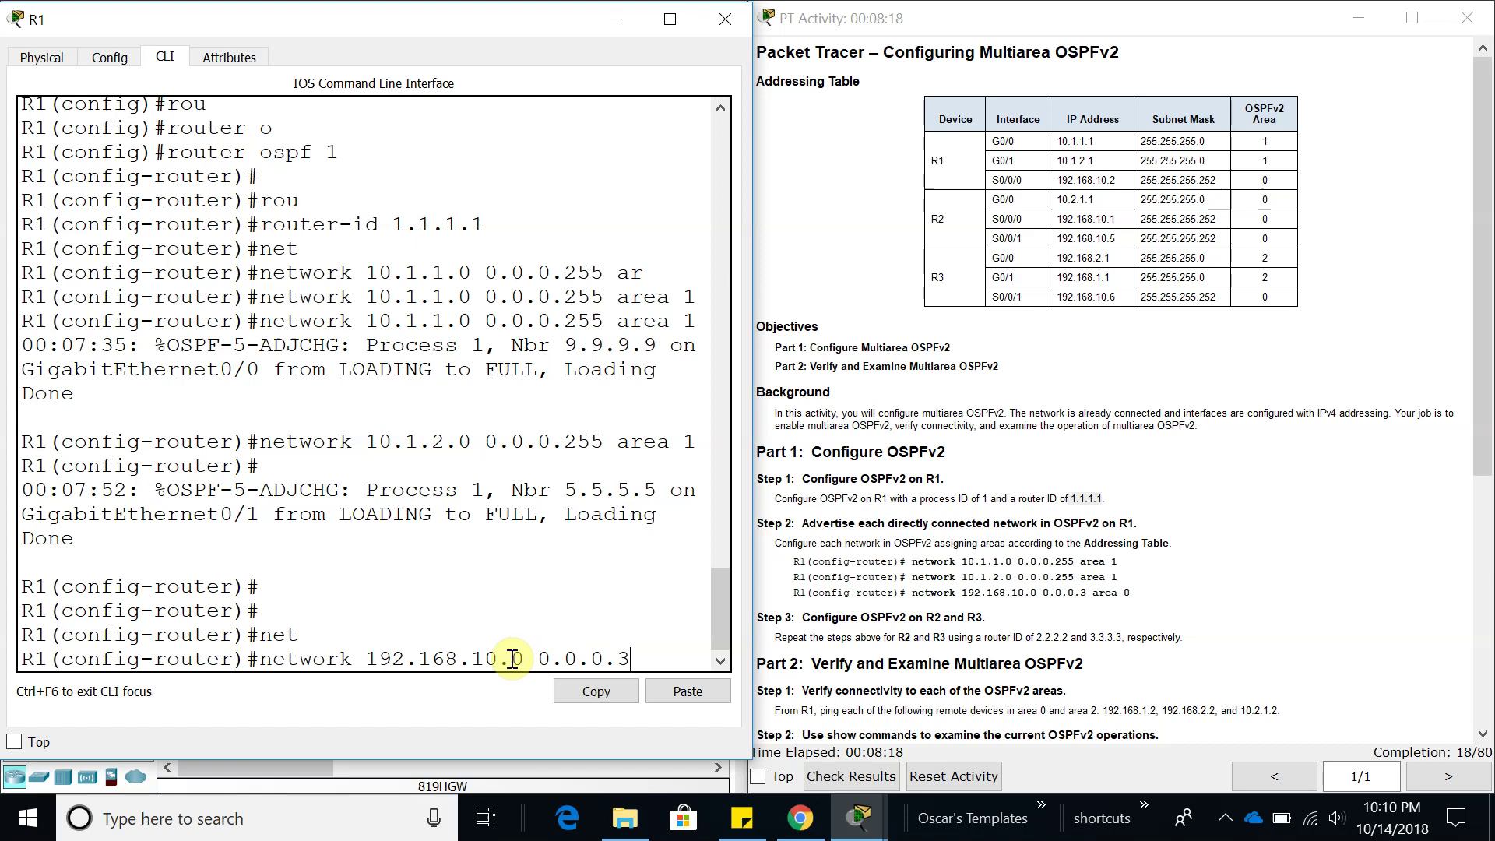
double_click(630, 658)
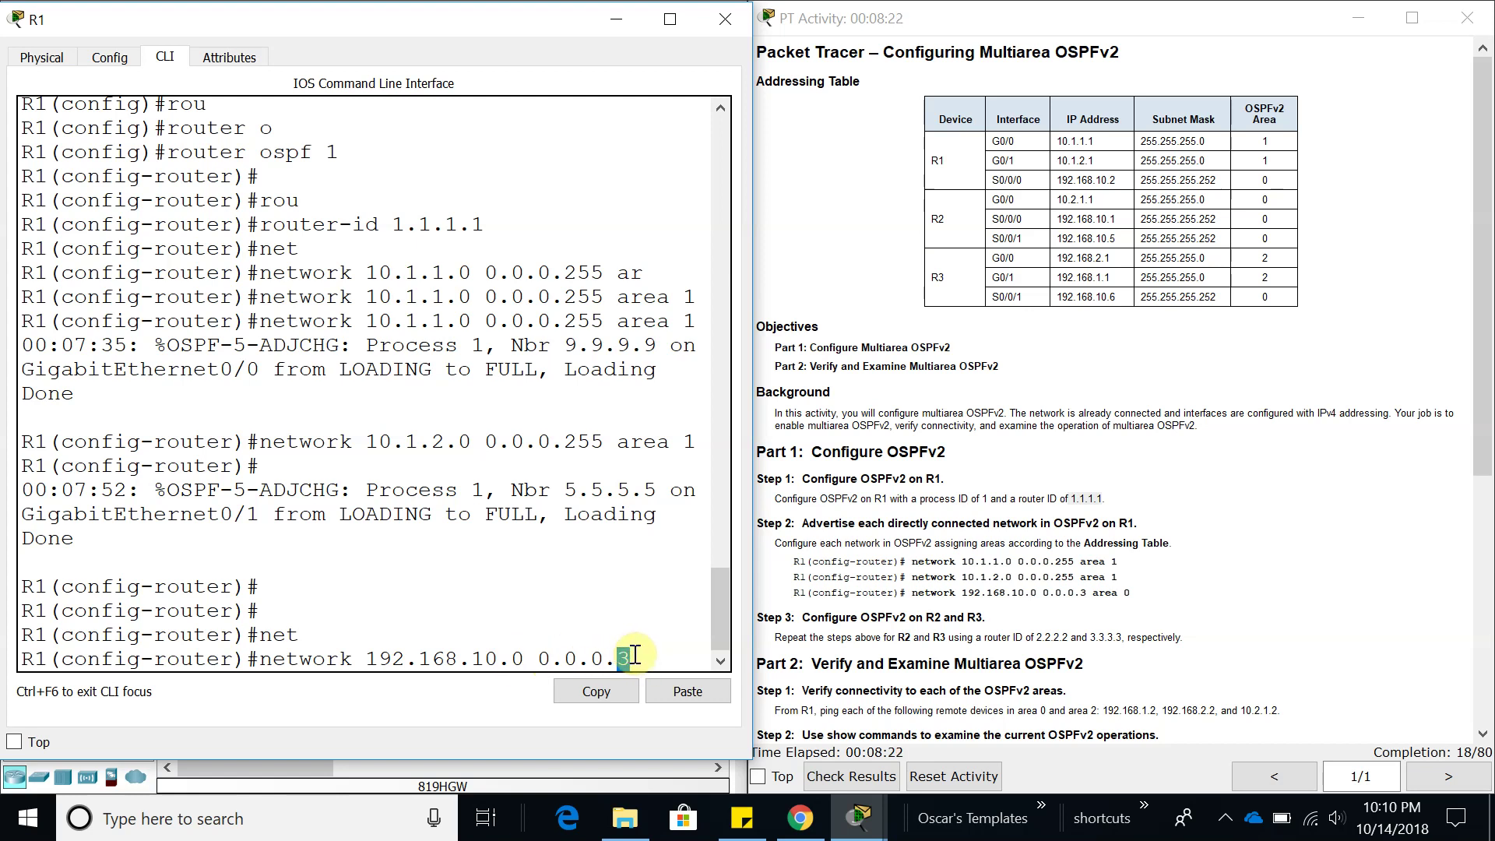
click(634, 653)
text(ar)
key(Tab)
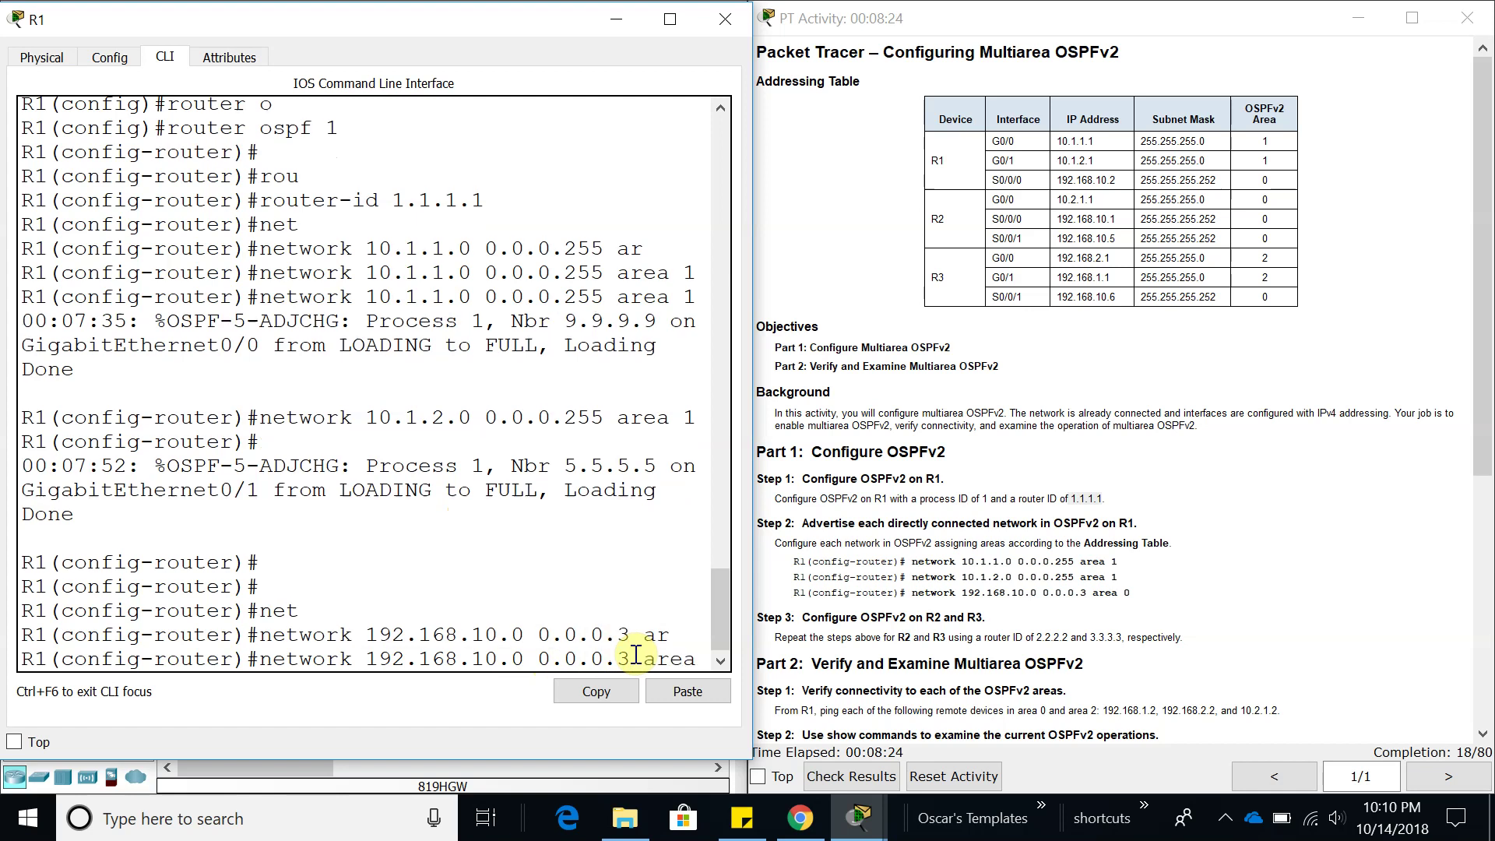
text(0)
key(Return)
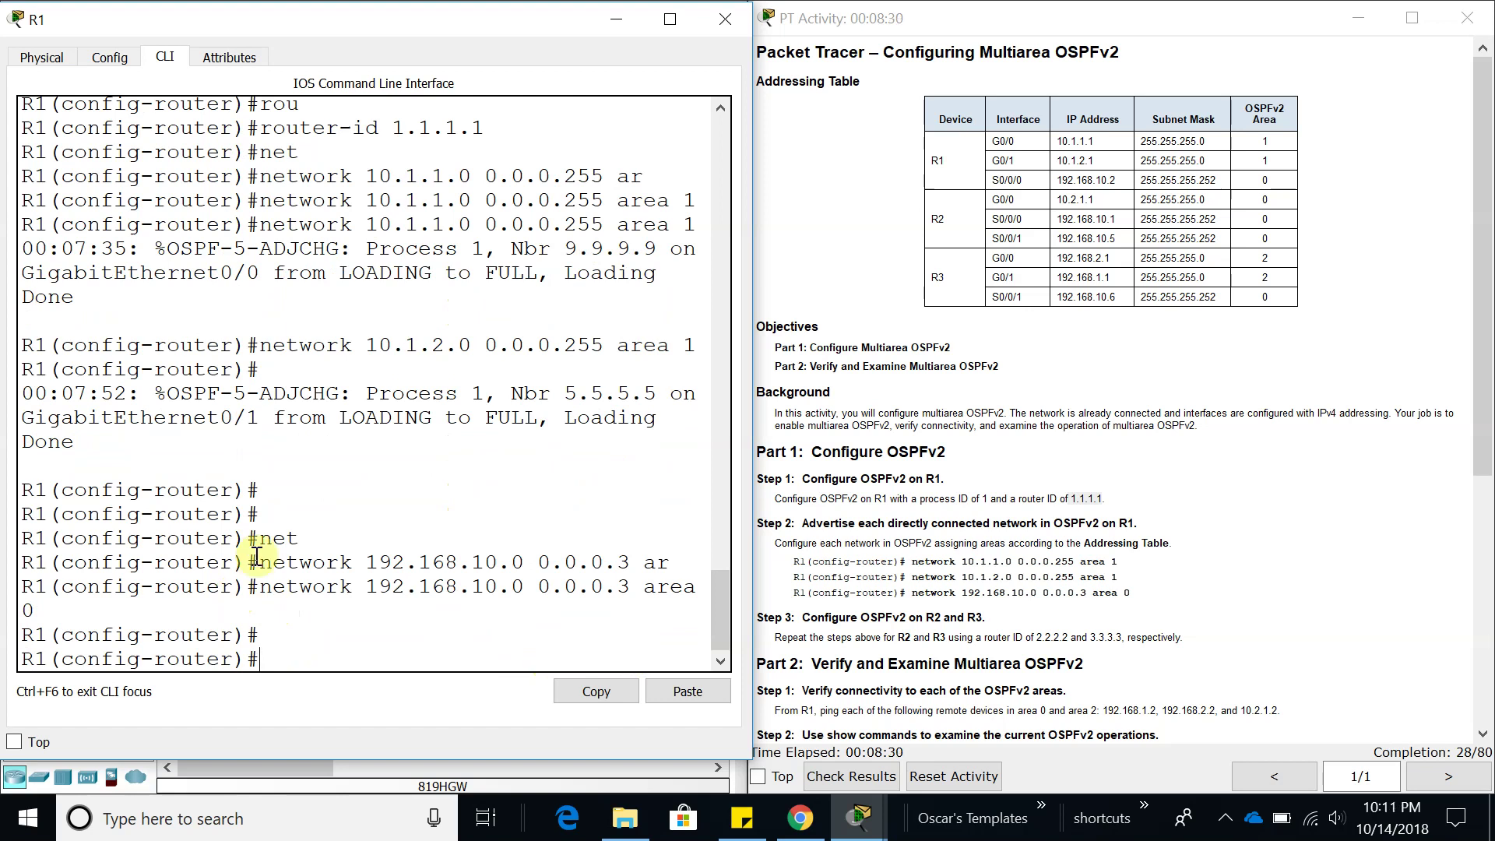
drag(456, 17, 1167, 23)
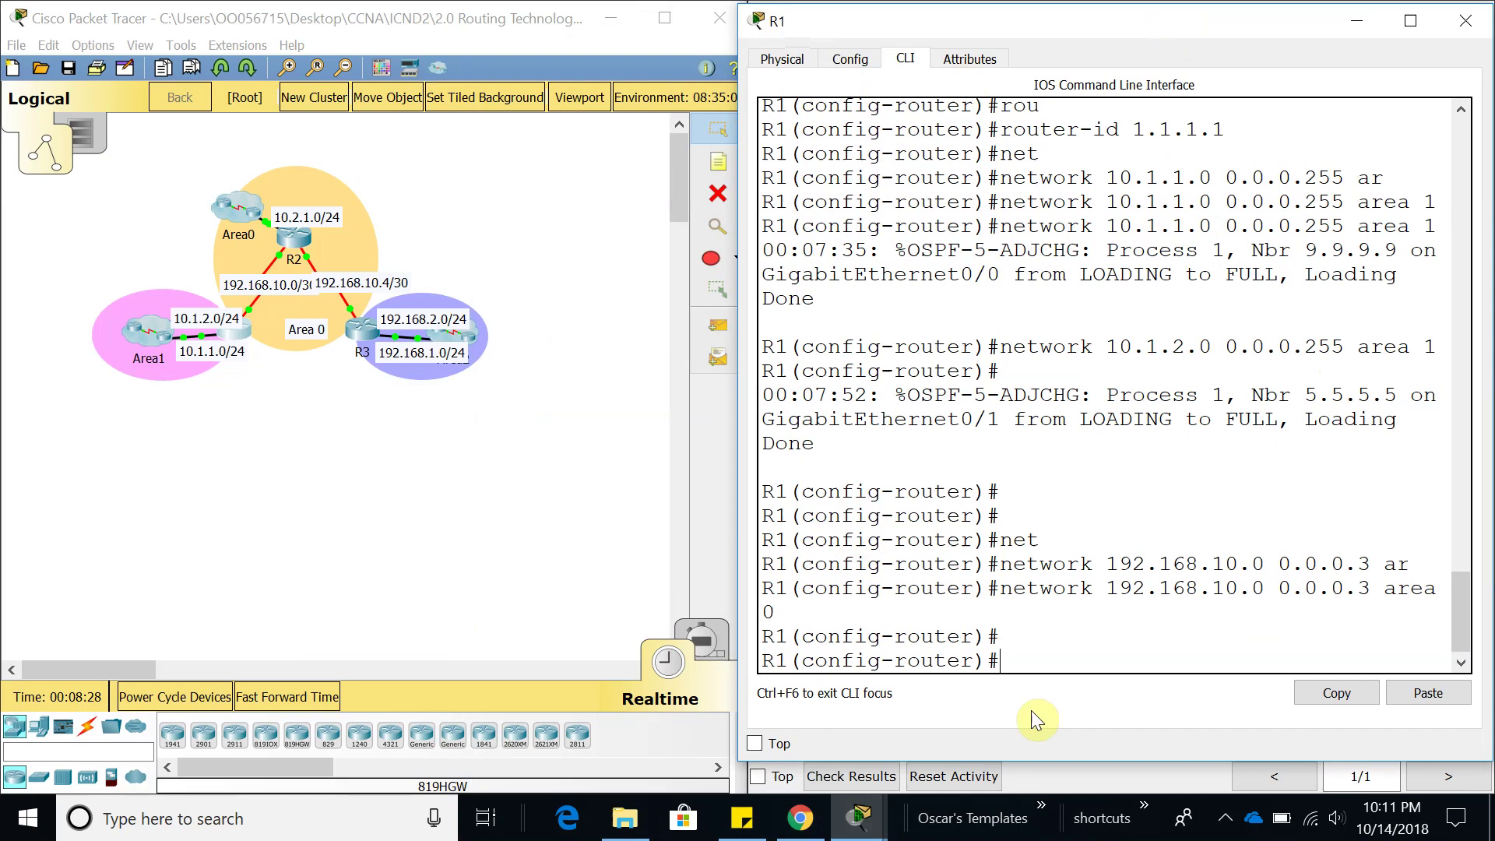
- Exit configuration mode and run show ip ospf neighbor on R1
text(end)
key(Return)
key(Return)
key(Return)
key(Return)
text(s)
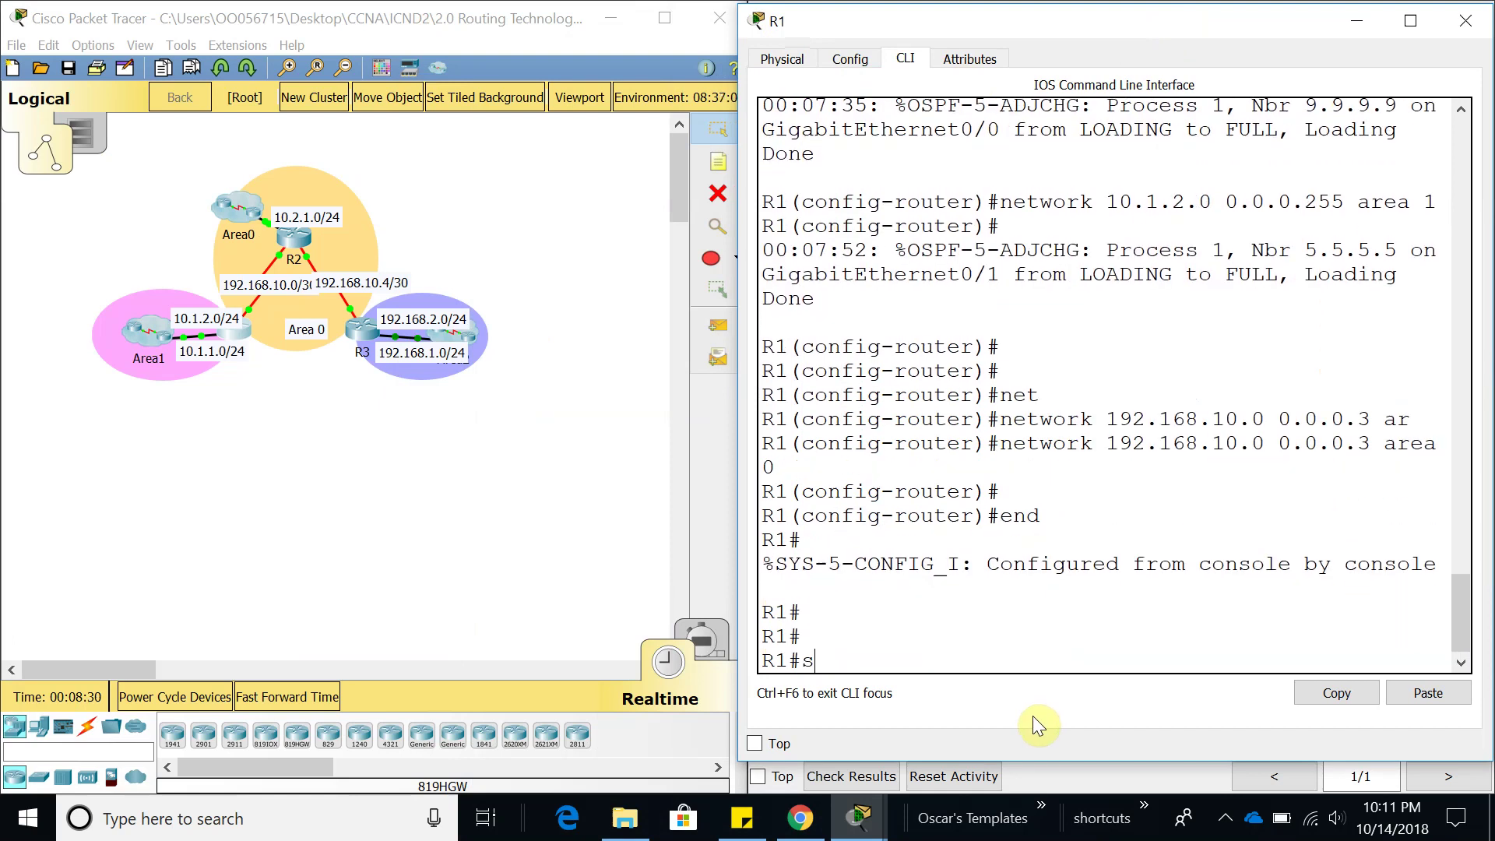
text(how ip)
text( o)
key(Tab)
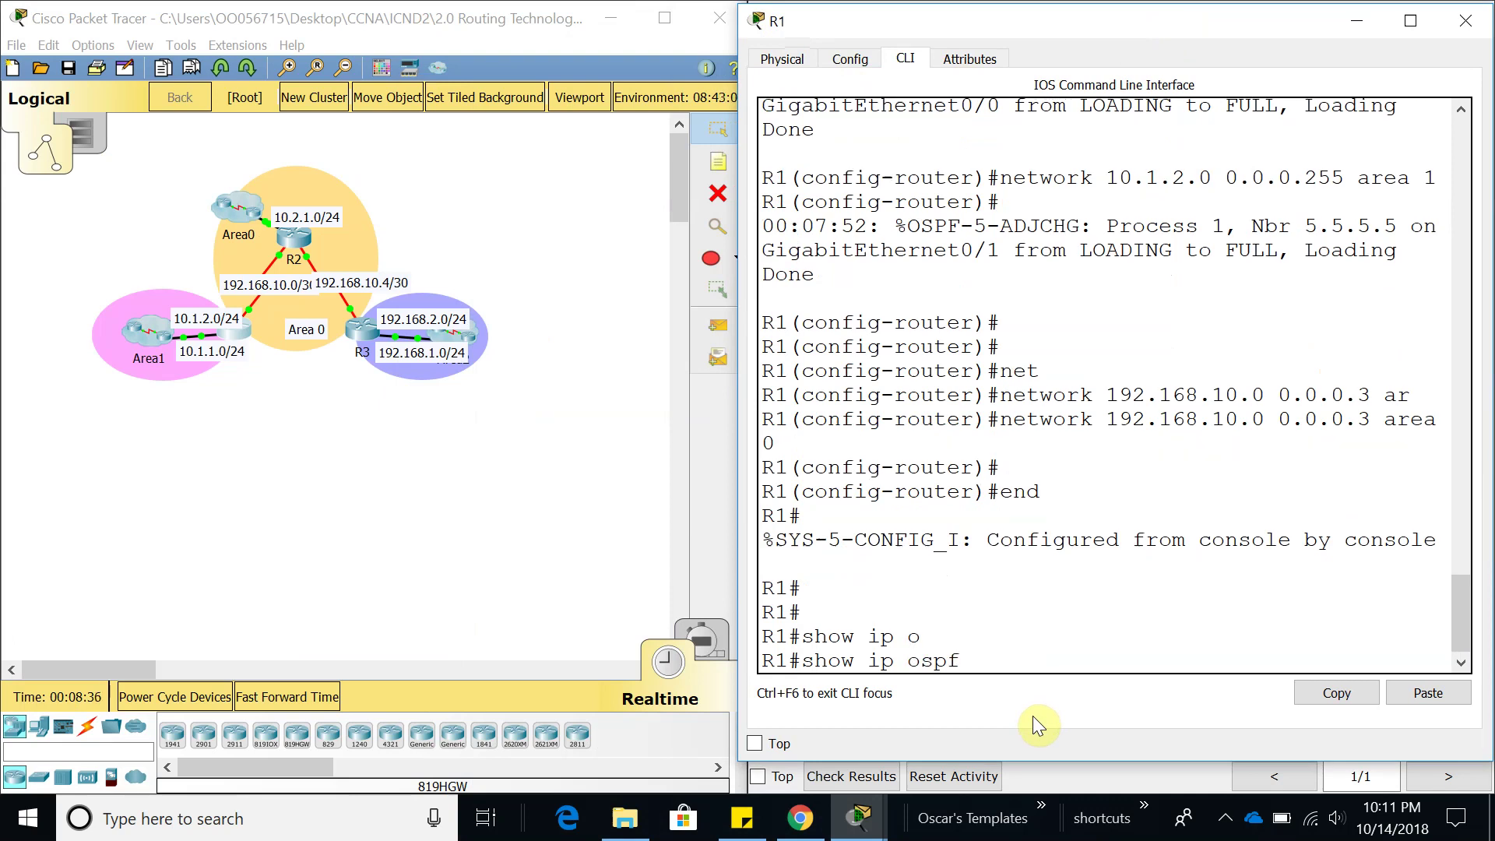
text(ne)
key(Tab)
key(Return)
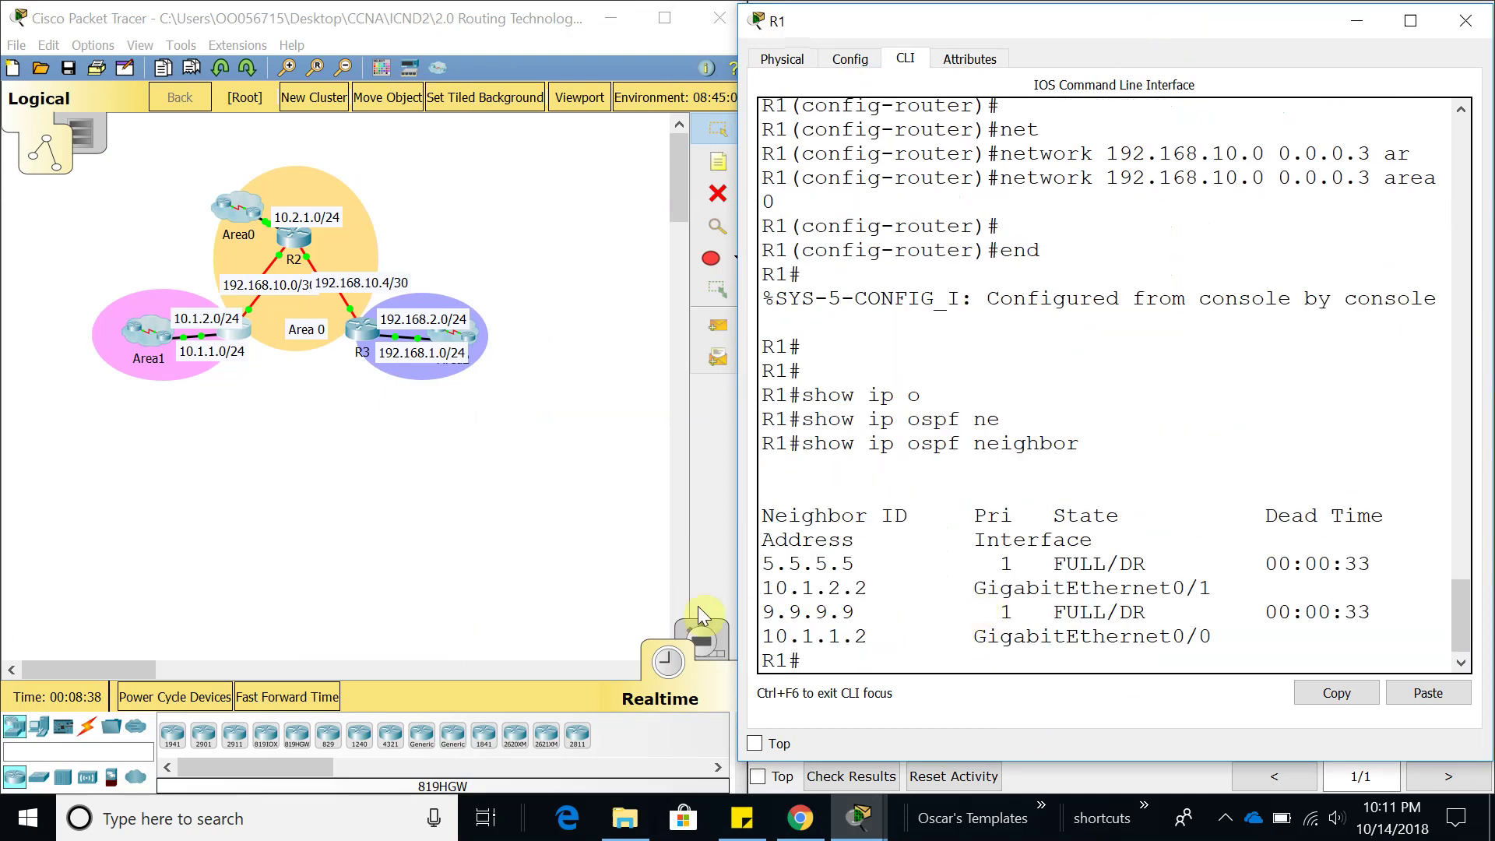
- Widen the console and confirm neighbors 5.5.5.5 and 9.9.9.9 and their interfaces in the table
drag(730, 575, 377, 565)
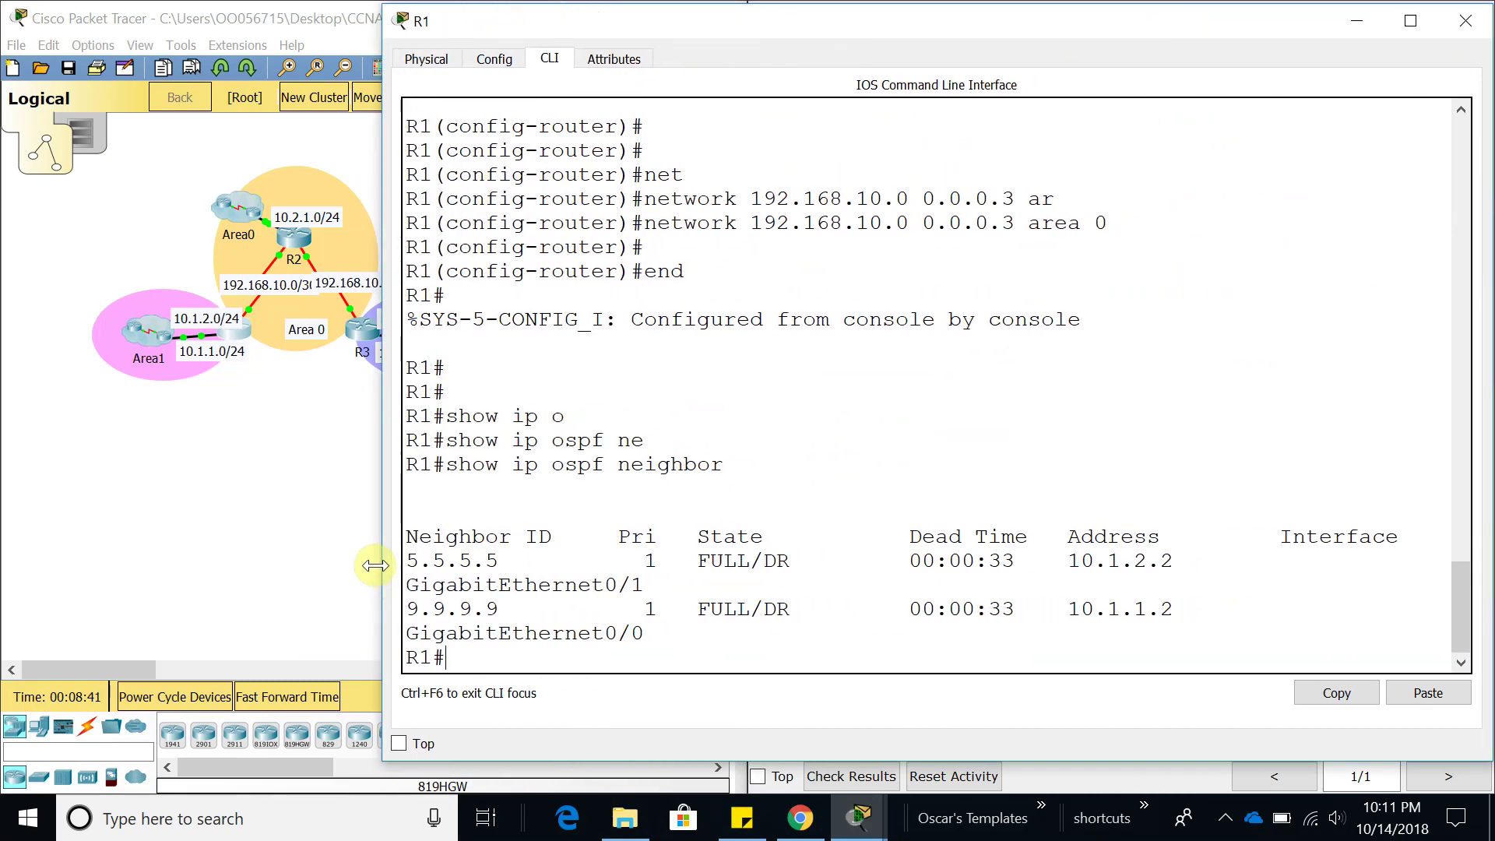
drag(511, 560, 397, 564)
drag(523, 608, 393, 605)
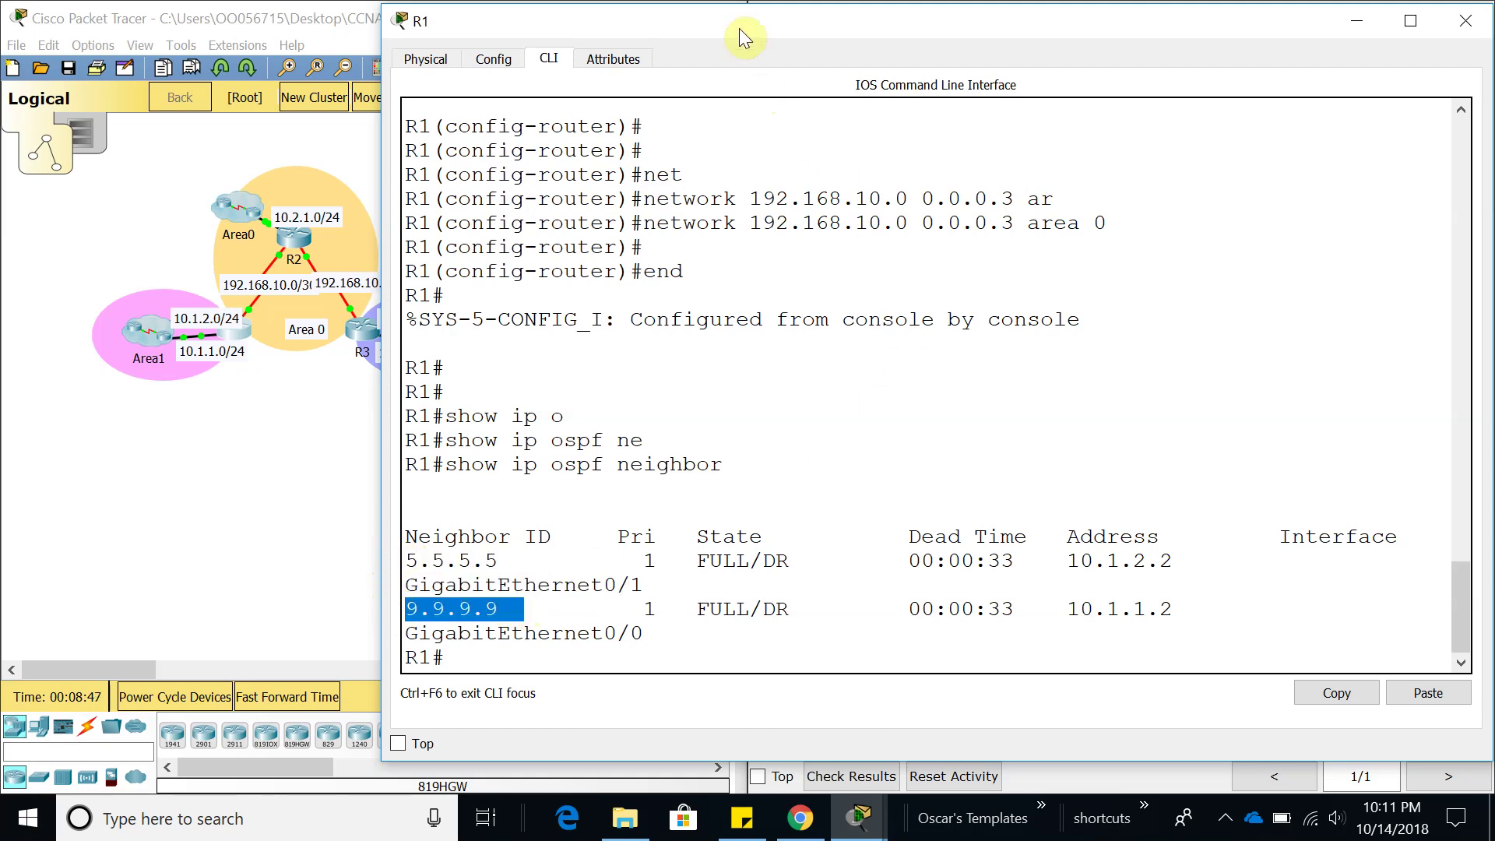
drag(739, 28, 835, 94)
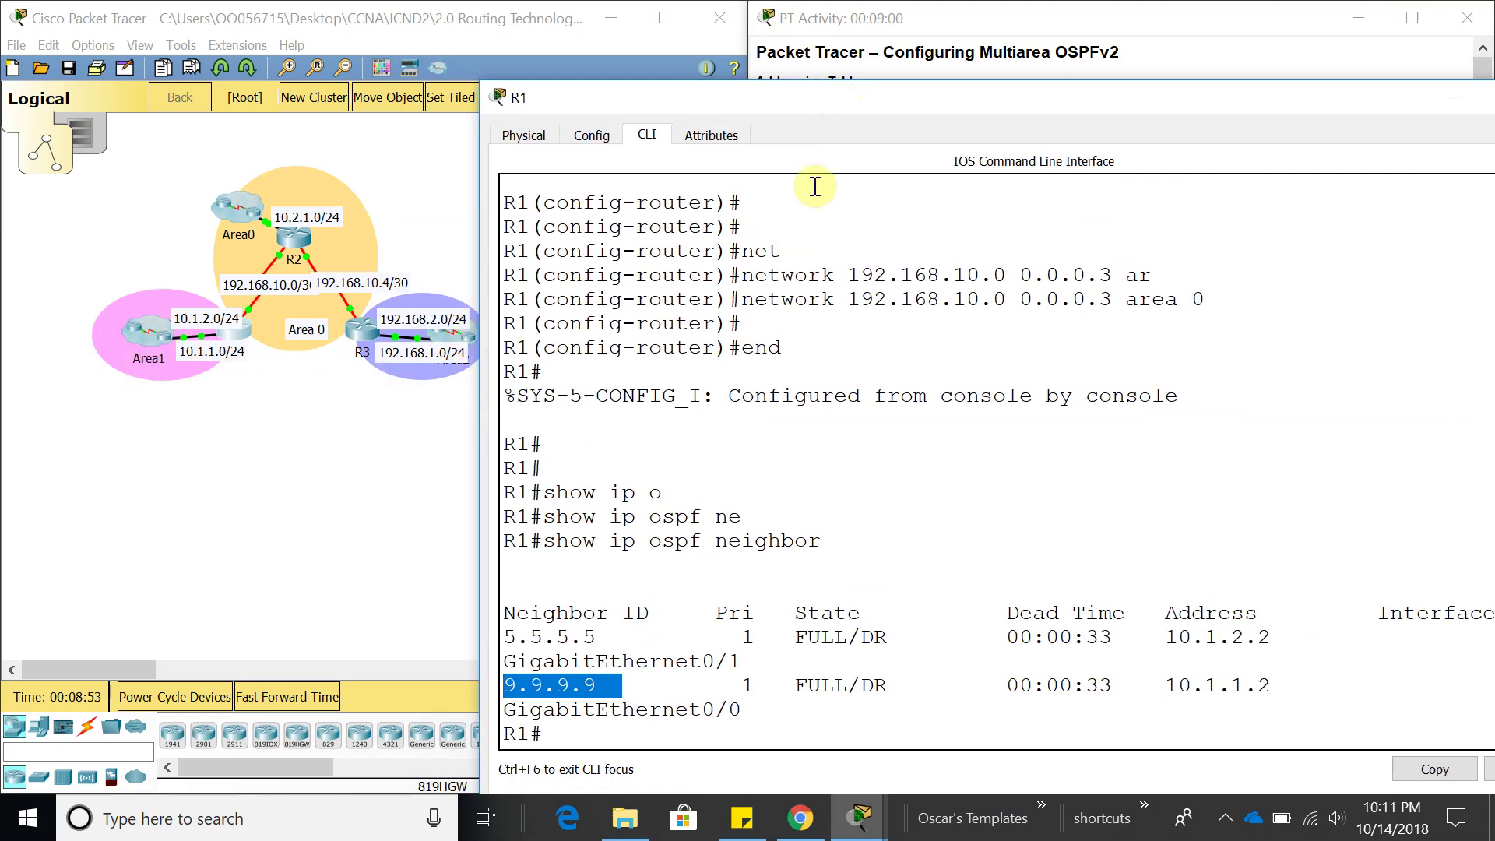
drag(857, 111, 714, 85)
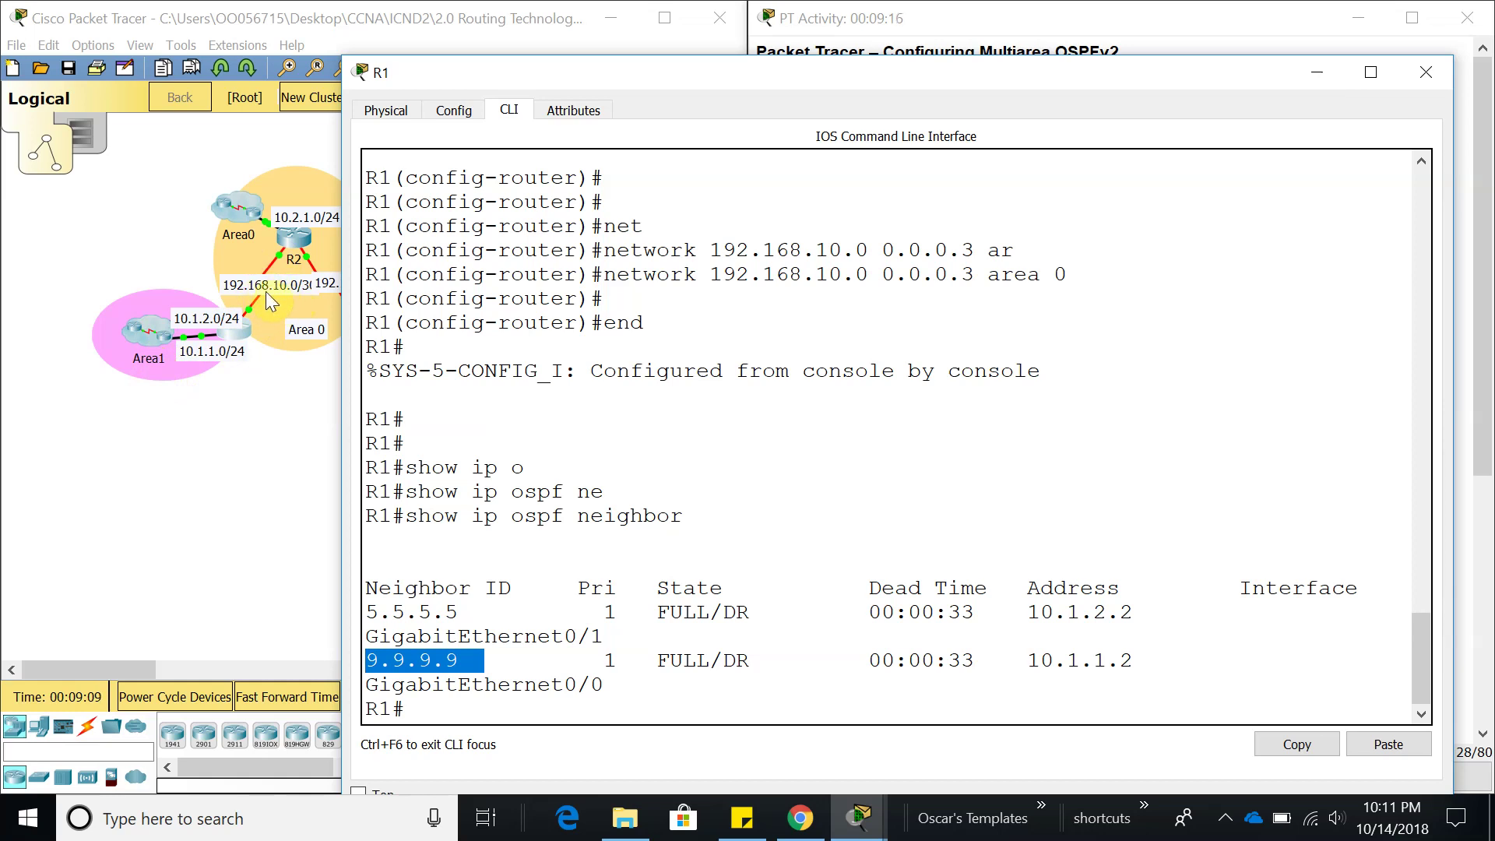
click(491, 707)
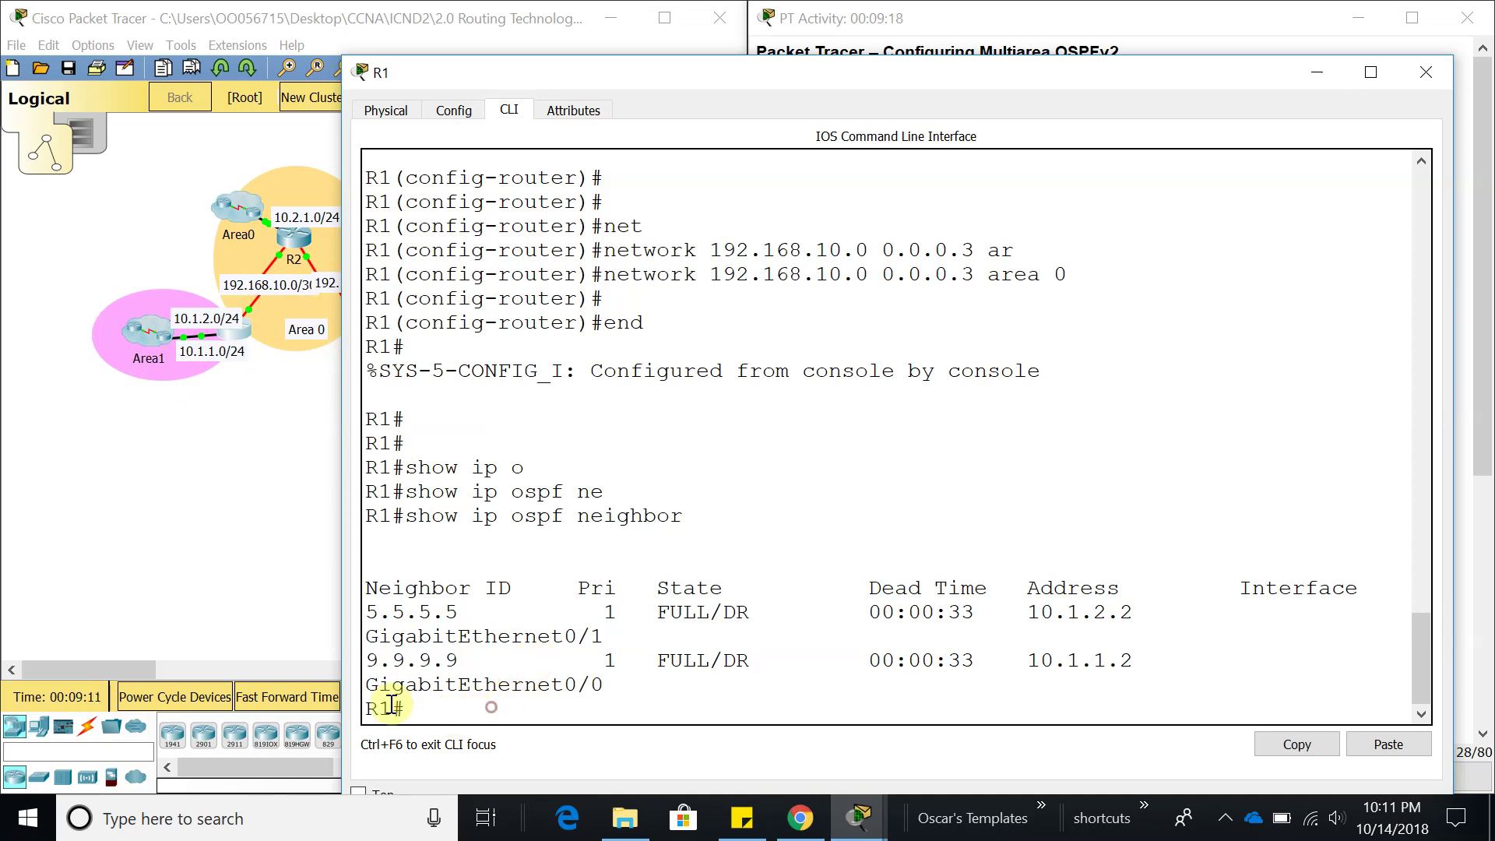
drag(391, 707, 366, 684)
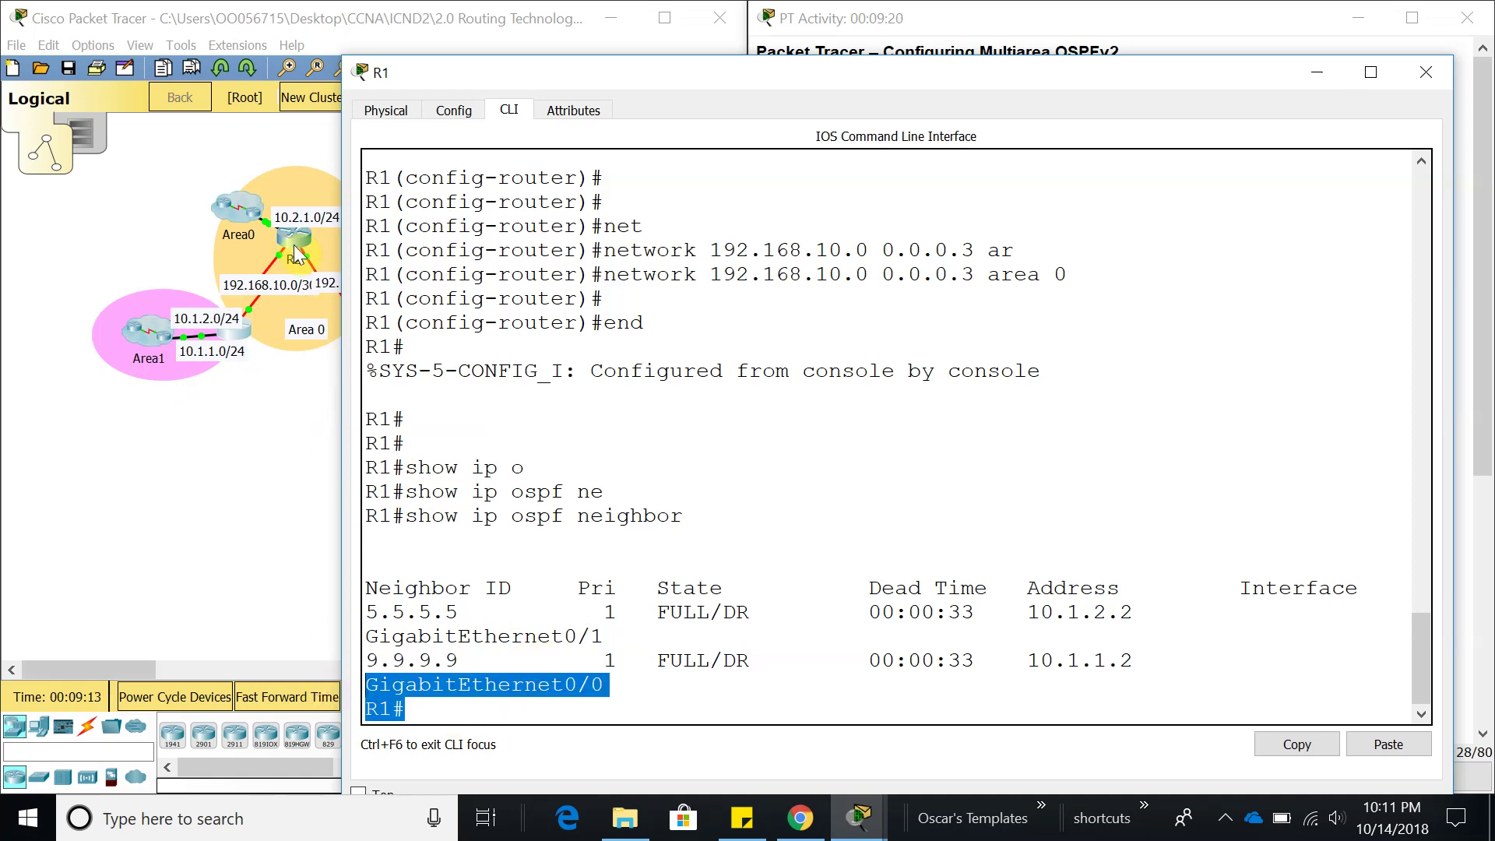
- Close R1's window and open R2's CLI in an enlarged window on the right
click(1425, 72)
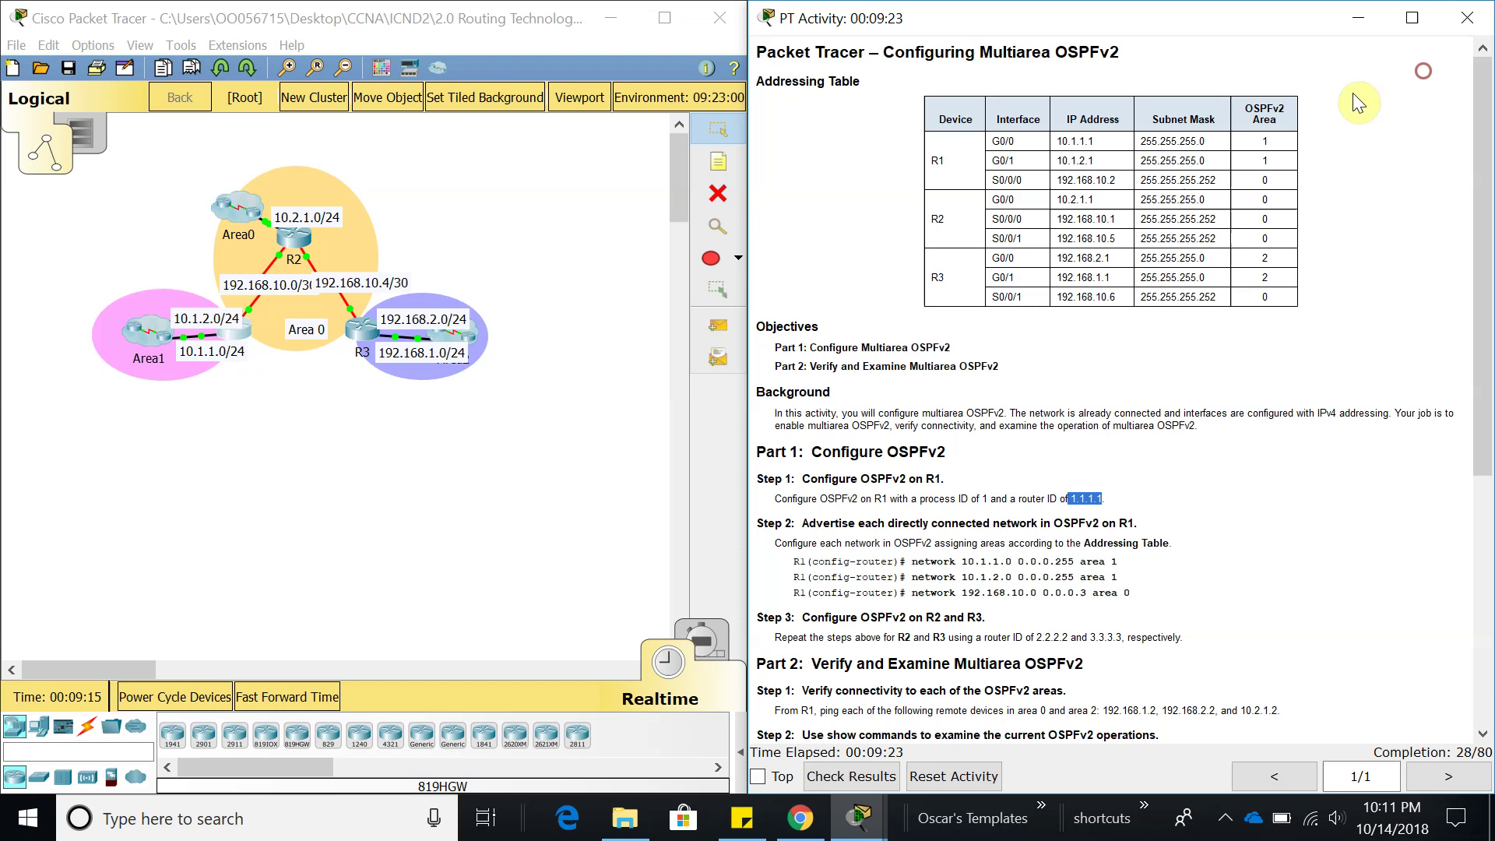
click(311, 243)
drag(667, 156, 931, 17)
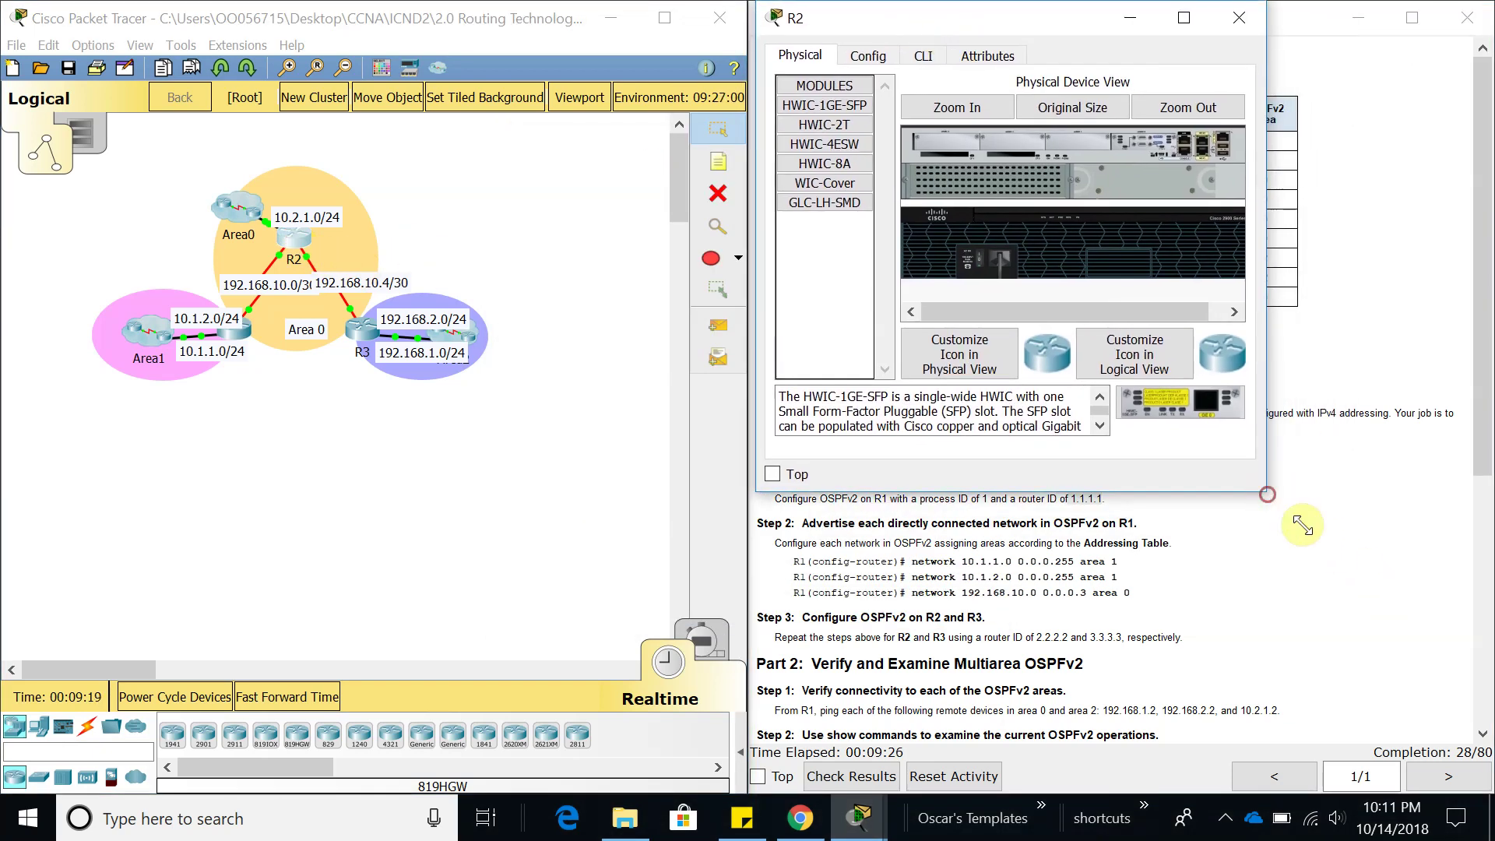
drag(1266, 492, 1488, 789)
click(923, 56)
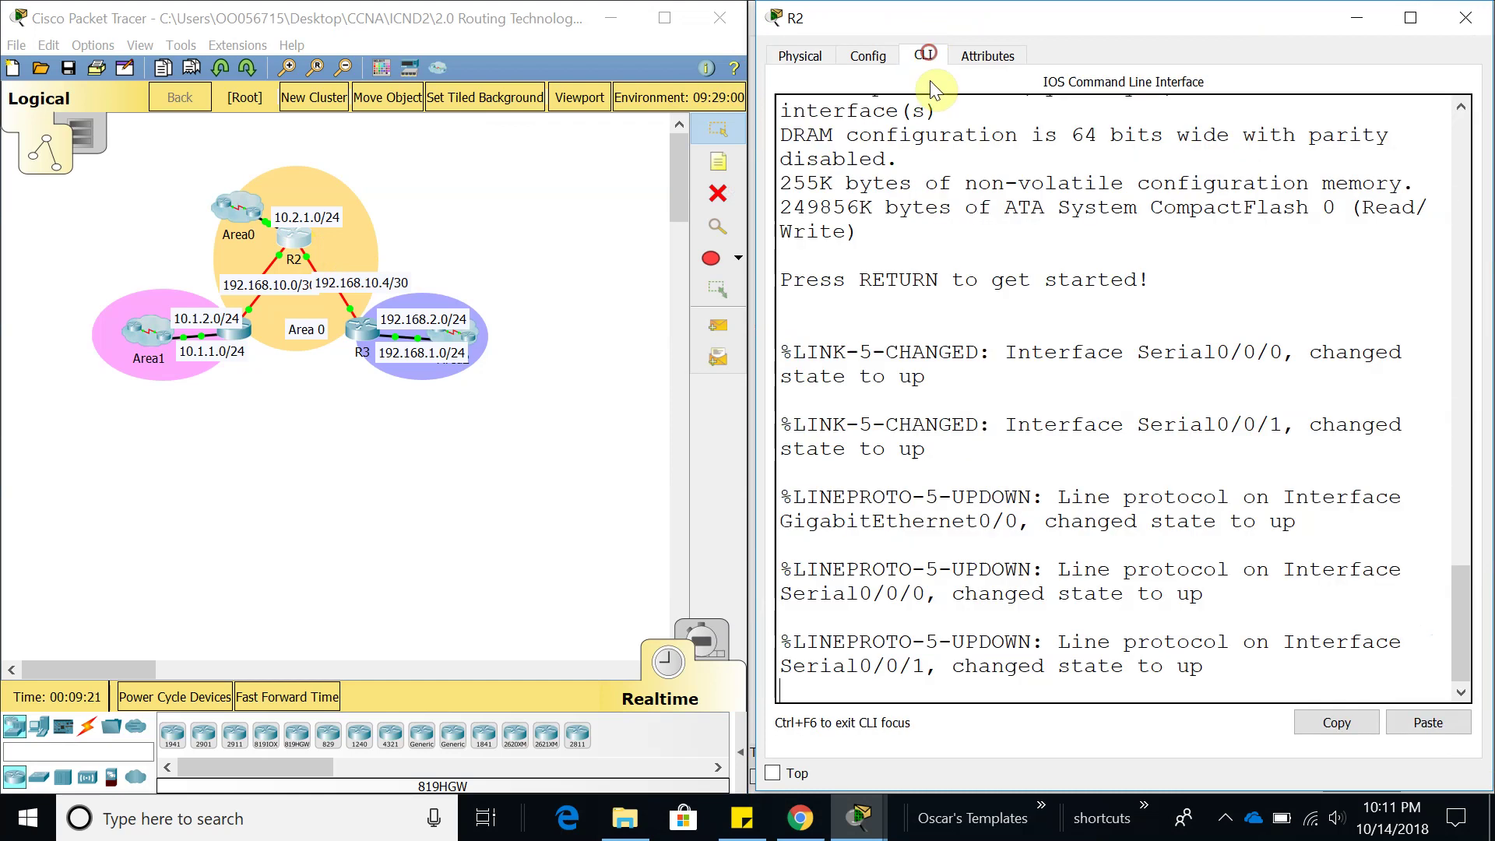
- Enter privileged mode, then global configuration mode on R2
key(Return)
key(Return)
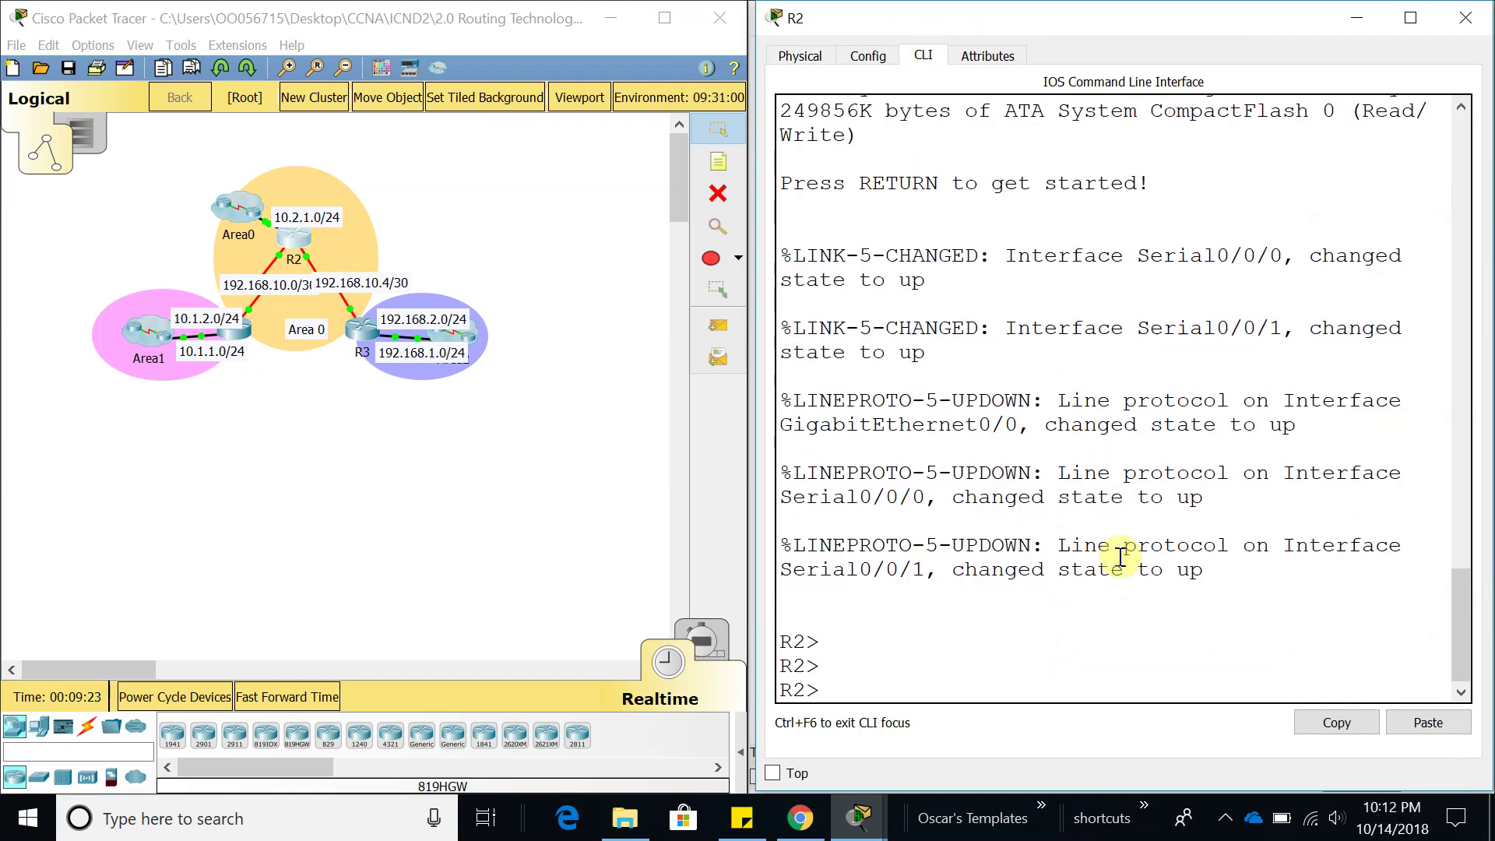
text(en)
key(Tab)
key(Return)
key(Return)
text(con)
key(Tab)
key(Tab)
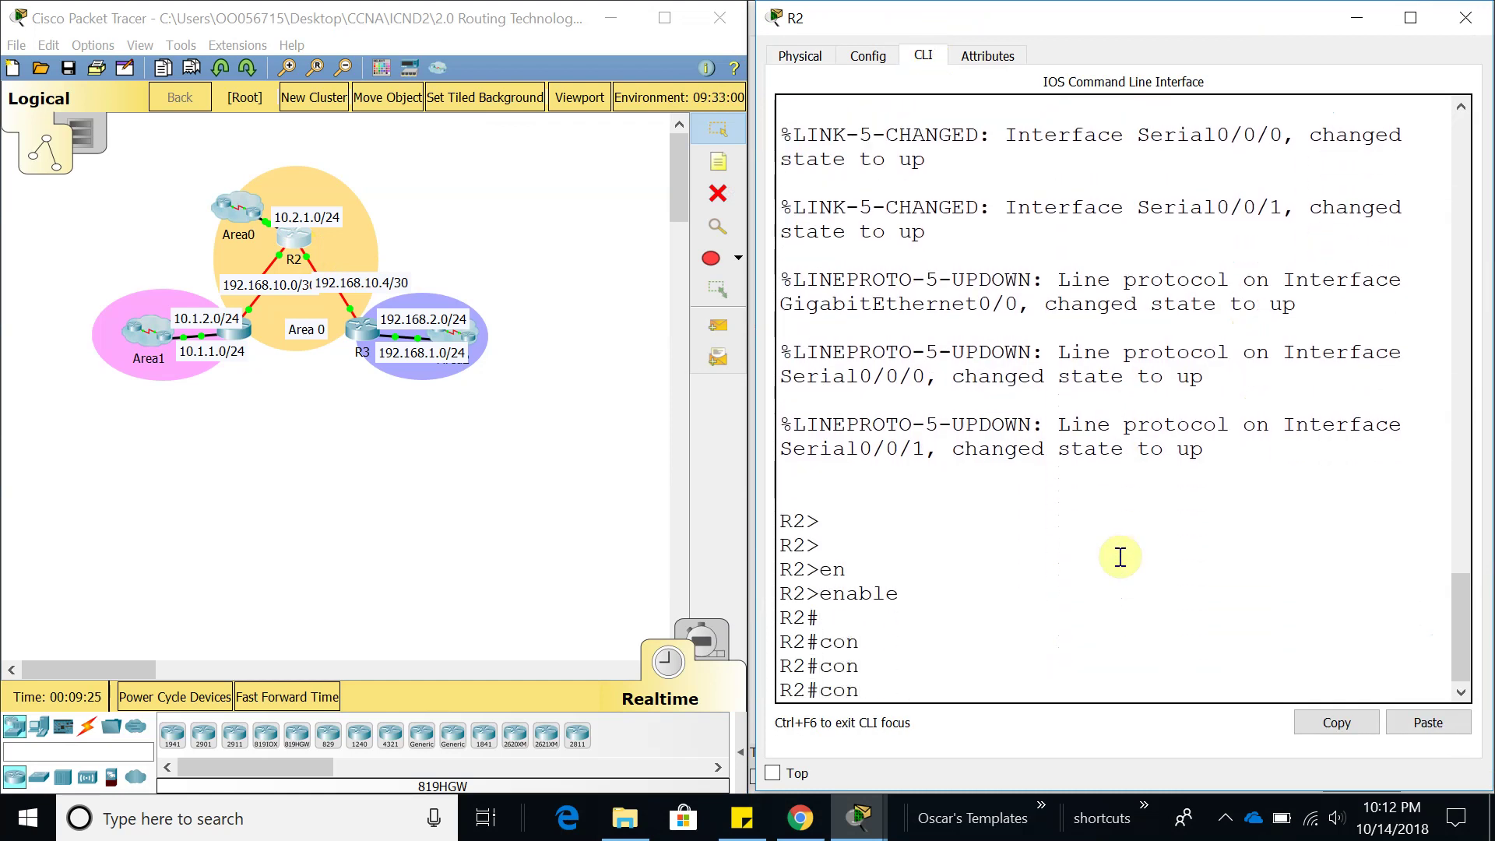
text(fi)
key(Tab)
text(t)
- Start OSPF process 1 on R2
key(Tab)
key(Return)
key(Return)
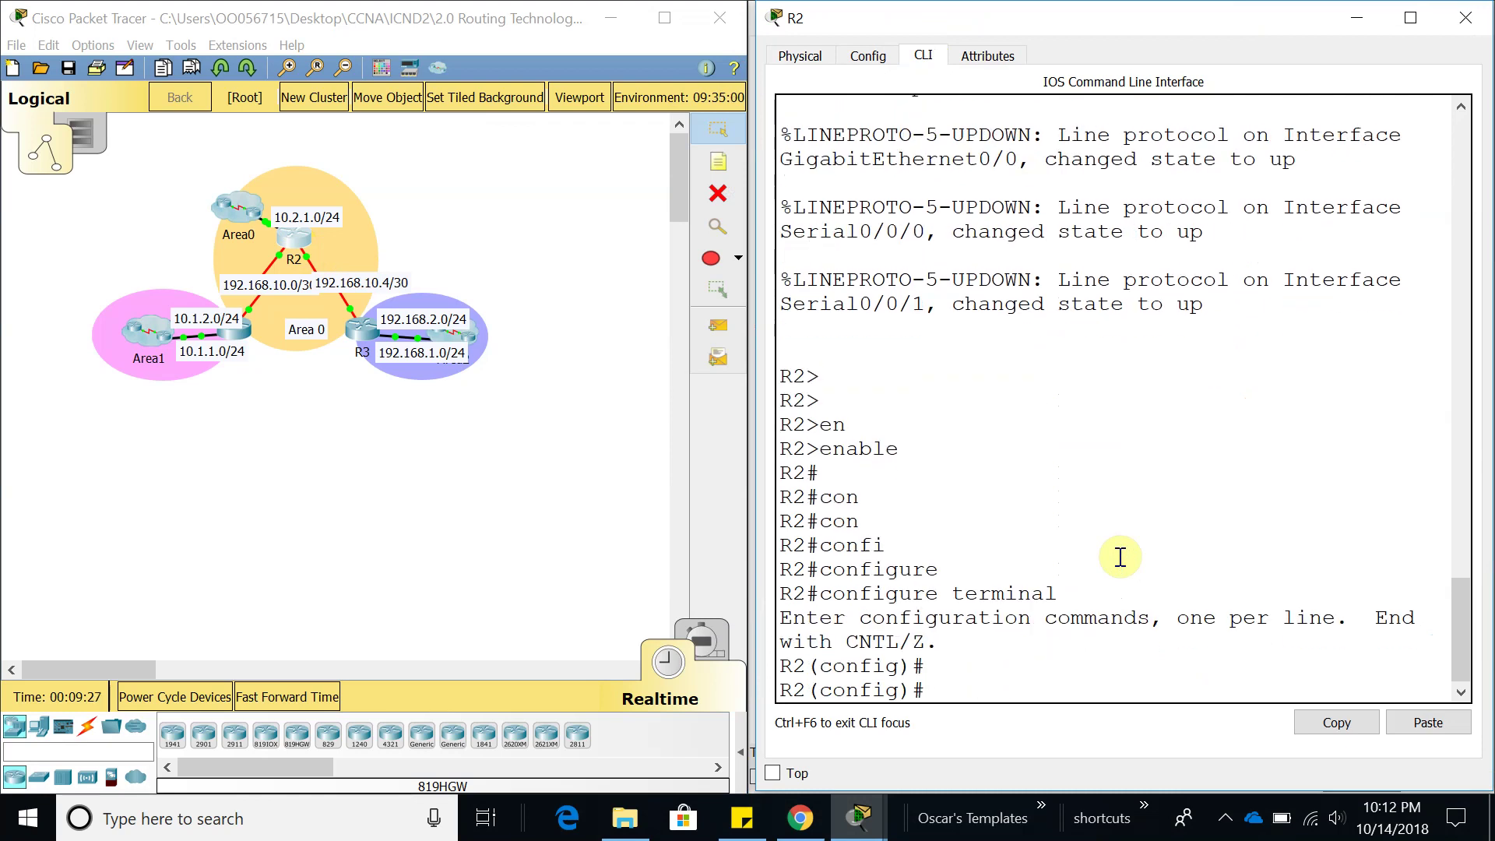
text(rou)
key(Tab)
text(i)
key(Tab)
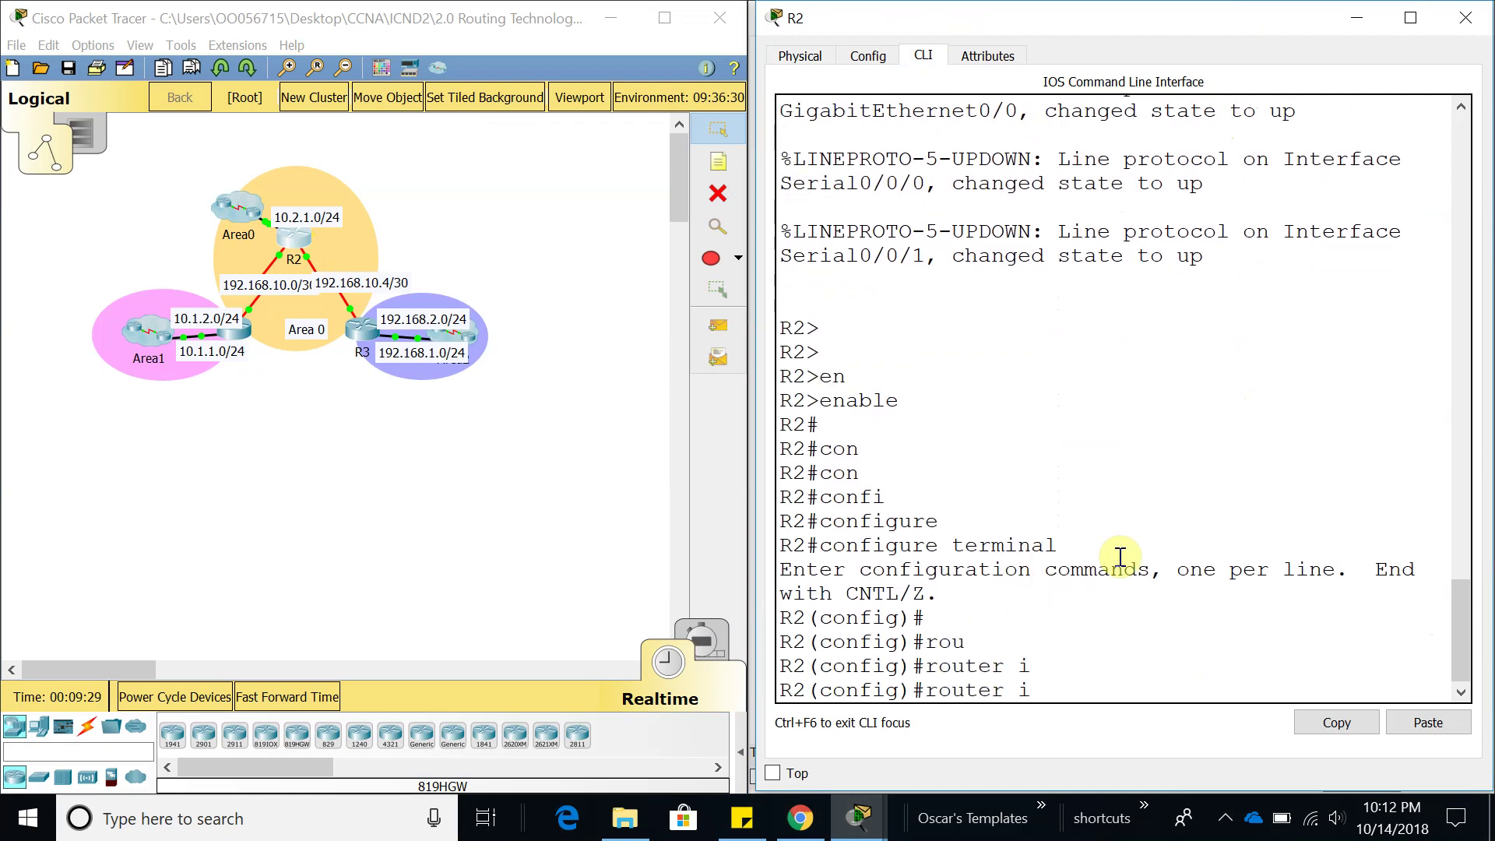
key(BackSpace)
text(o)
- Set R2's OSPF router ID to 2.2.2.2
key(Tab)
text(1)
key(Return)
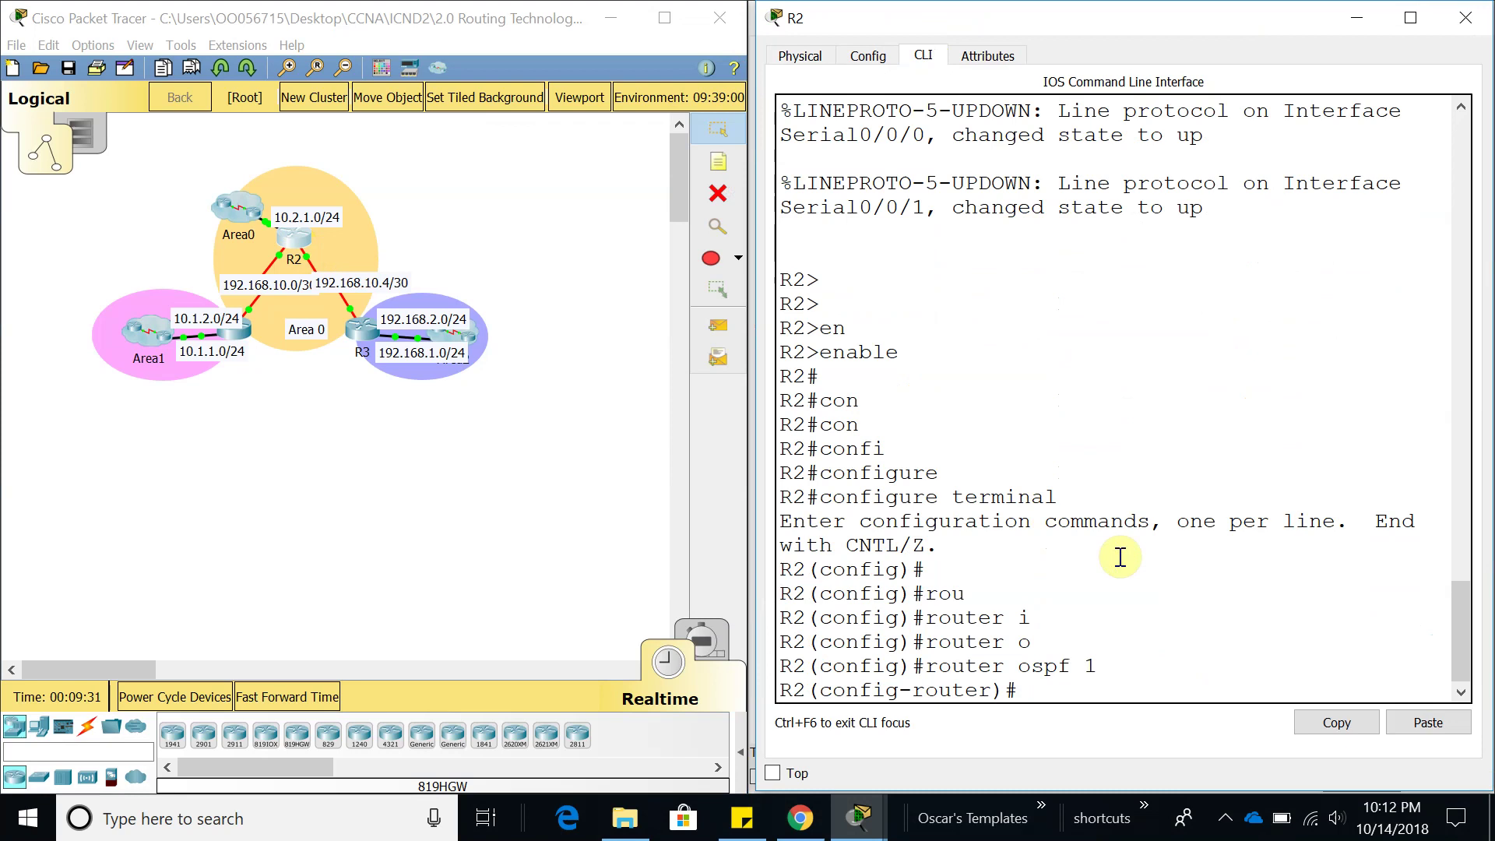
text(rou)
key(Tab)
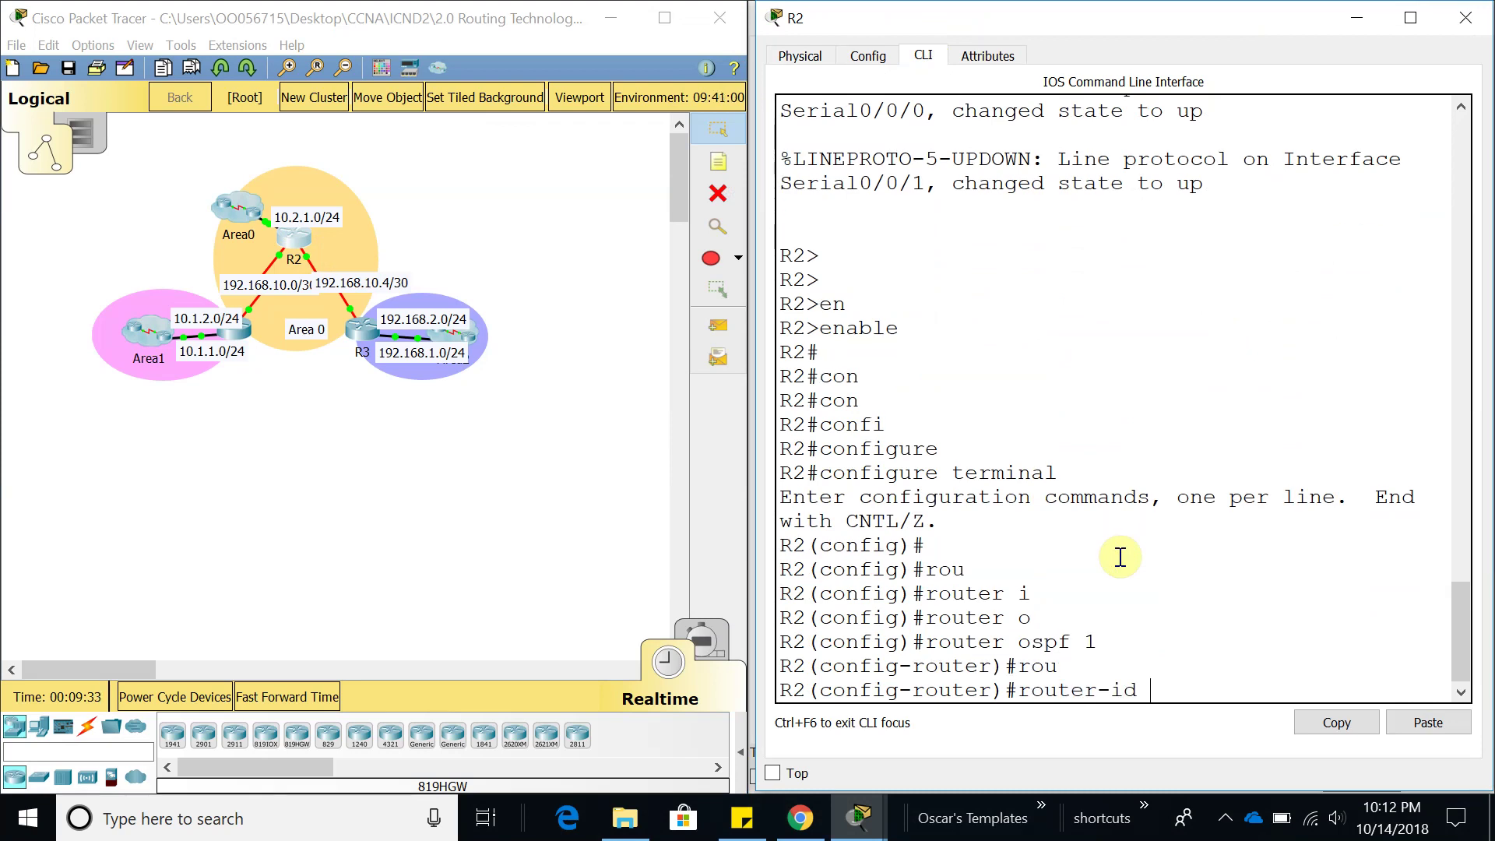
text(2.2.2.2)
key(Return)
key(Return)
- Advertise 192.168.10.0 0.0.0.3 in area 0 on R2
text(net)
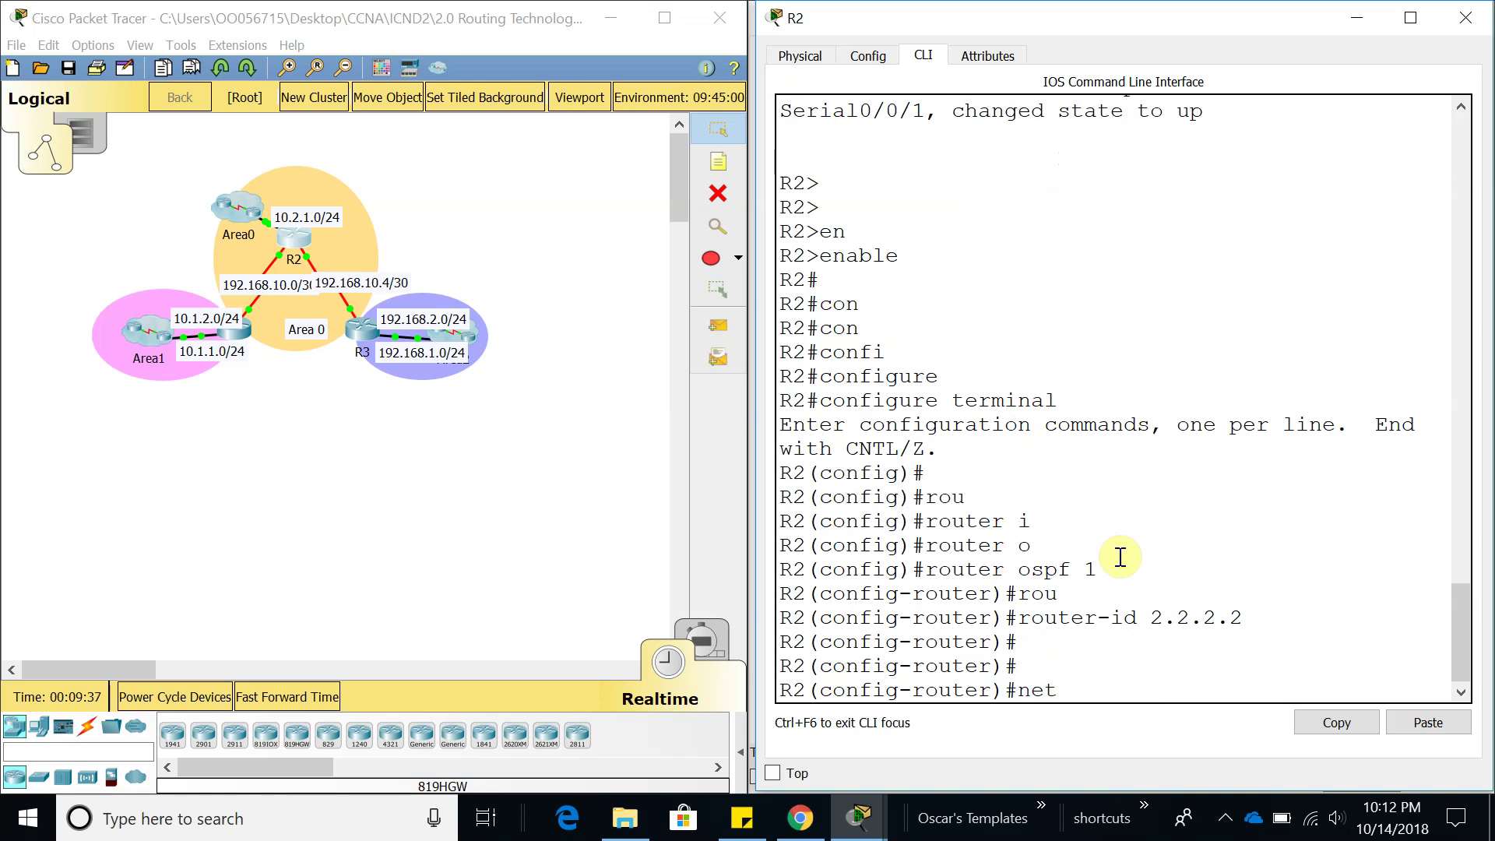
key(Tab)
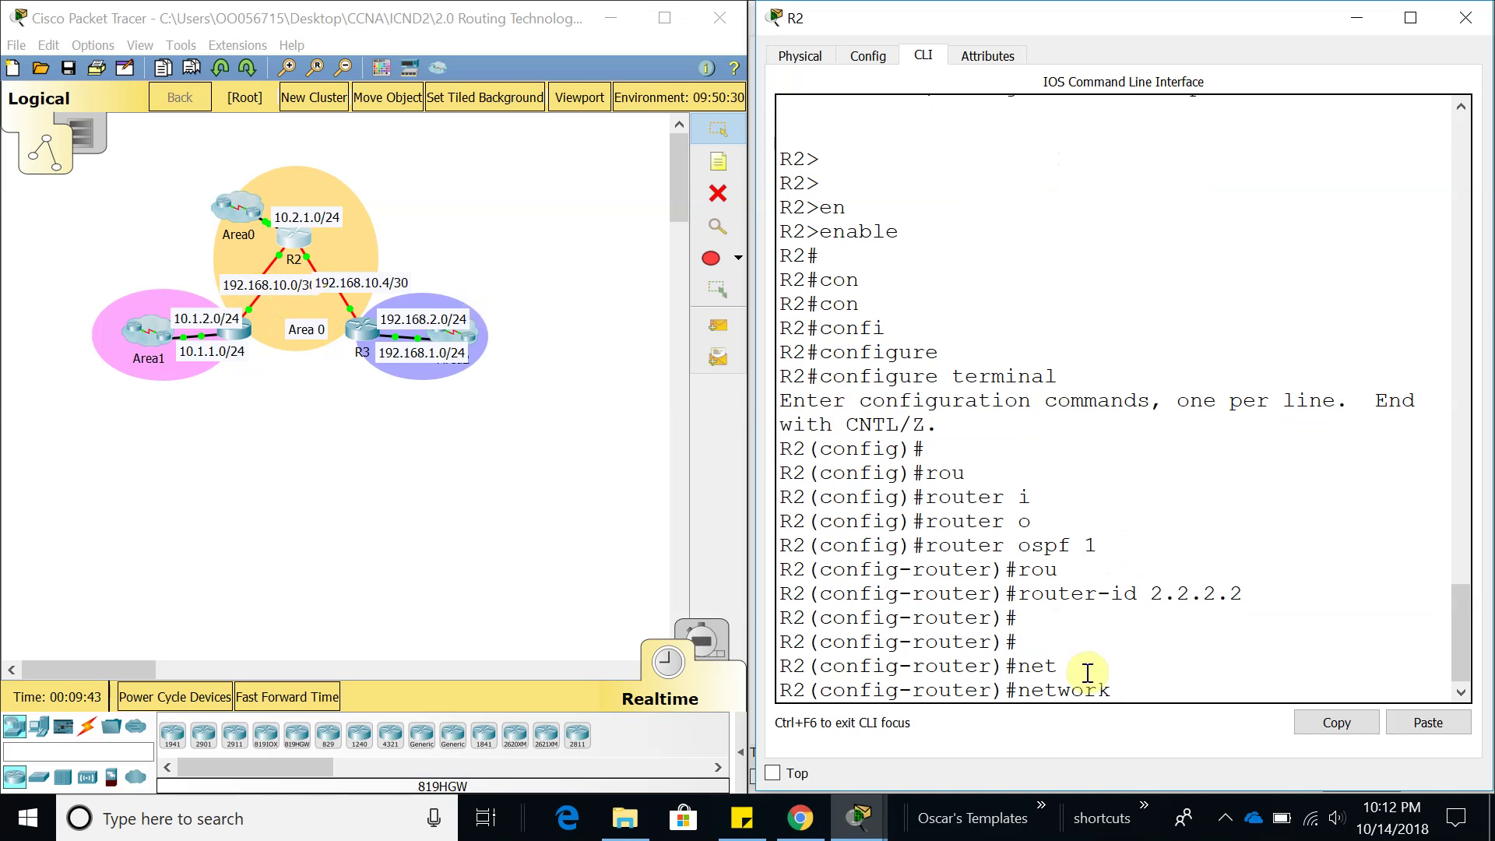
text(192.168.10.0 0.0.0.)
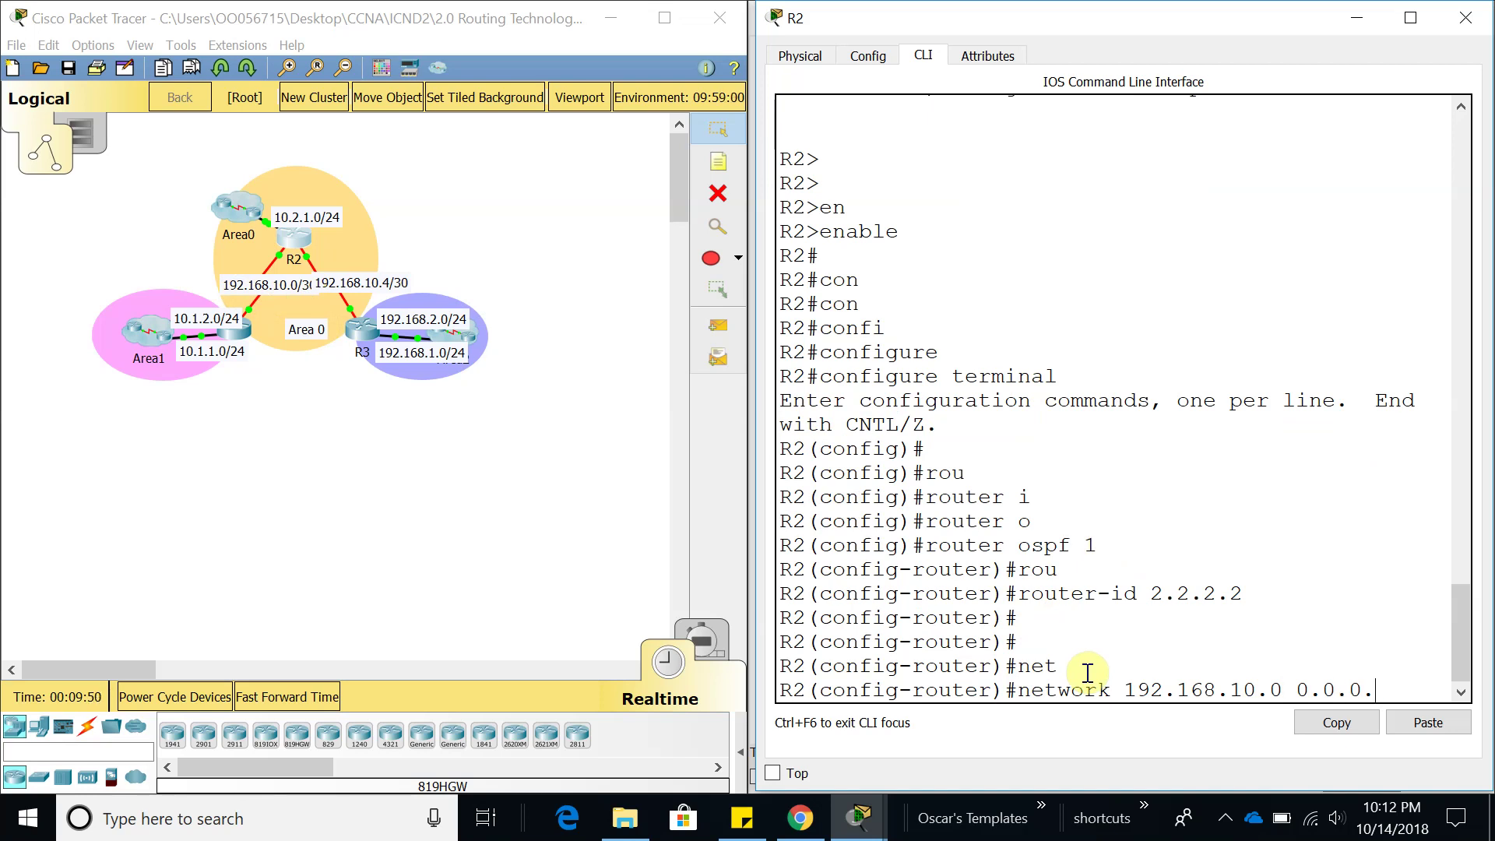
text(3 ar)
key(Tab)
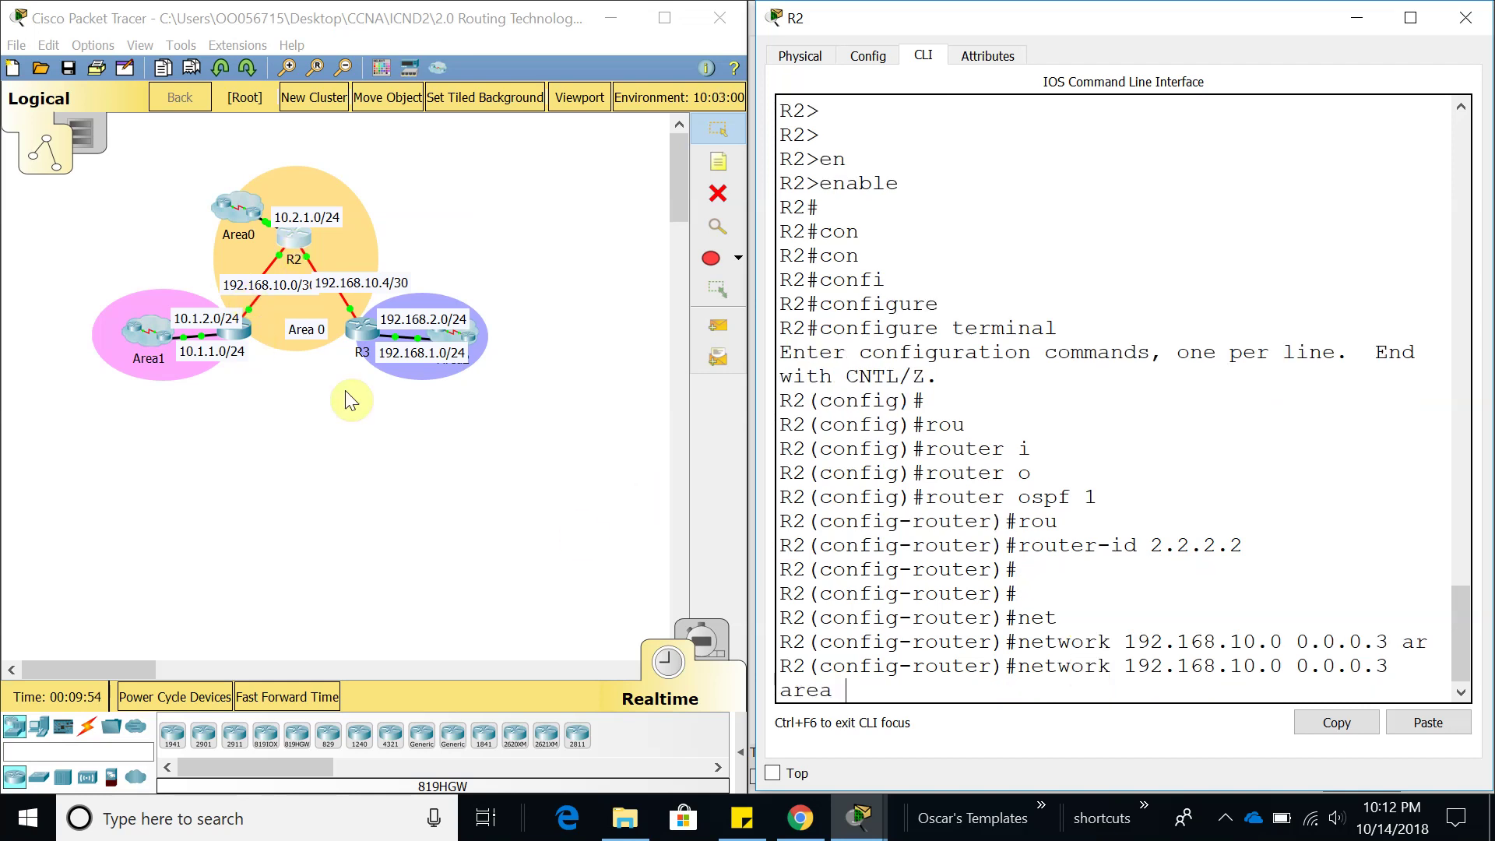
text(0)
key(Return)
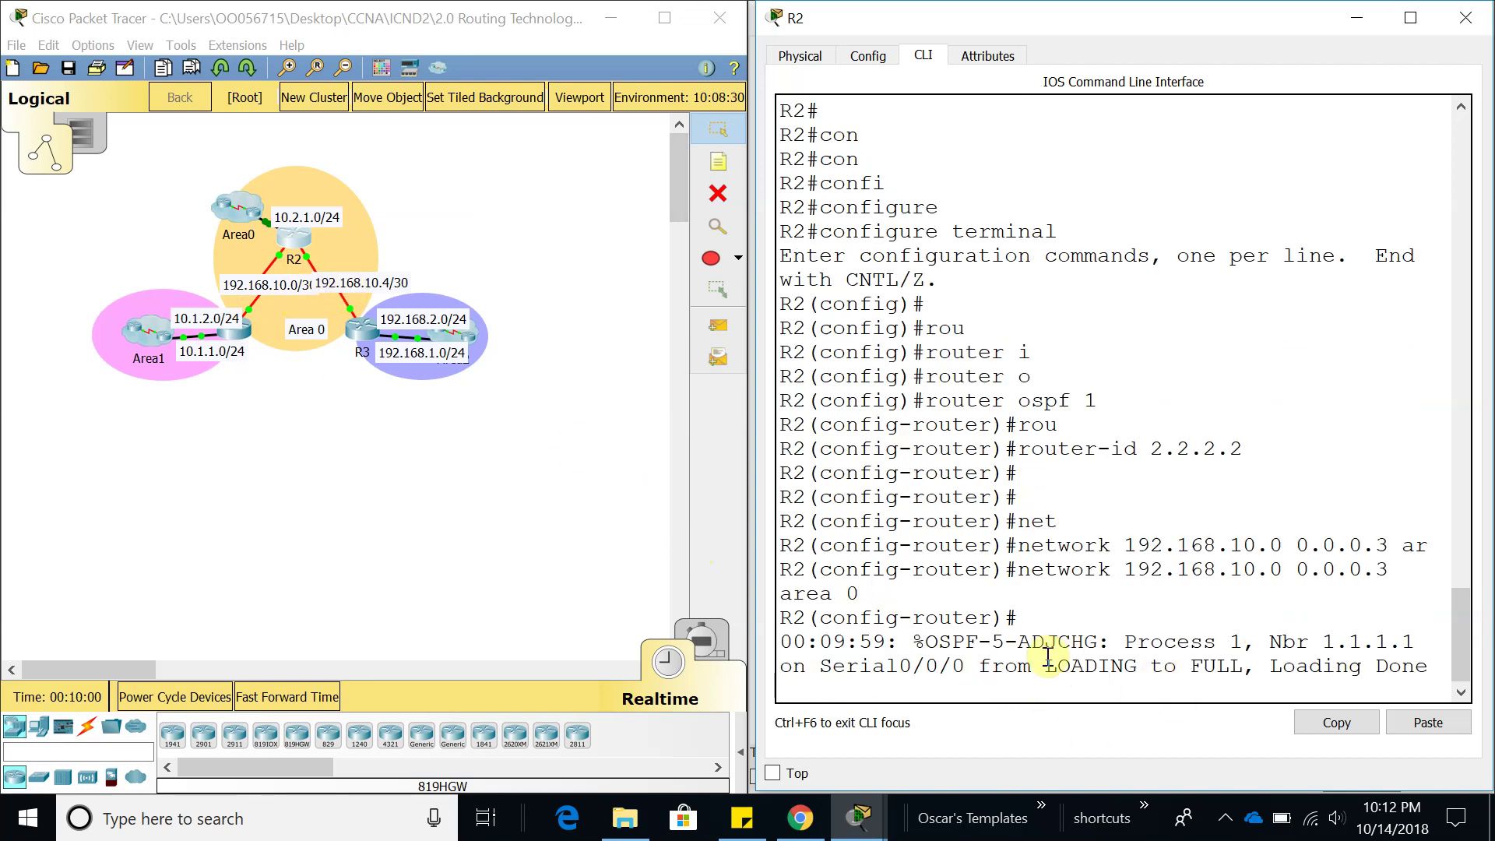
- Check the 1.1.1.1 adjacency message, then edit the recalled command to advertise 192.168.10.4 0.0.0.3 in area 0
click(1271, 638)
drag(1271, 638, 1415, 643)
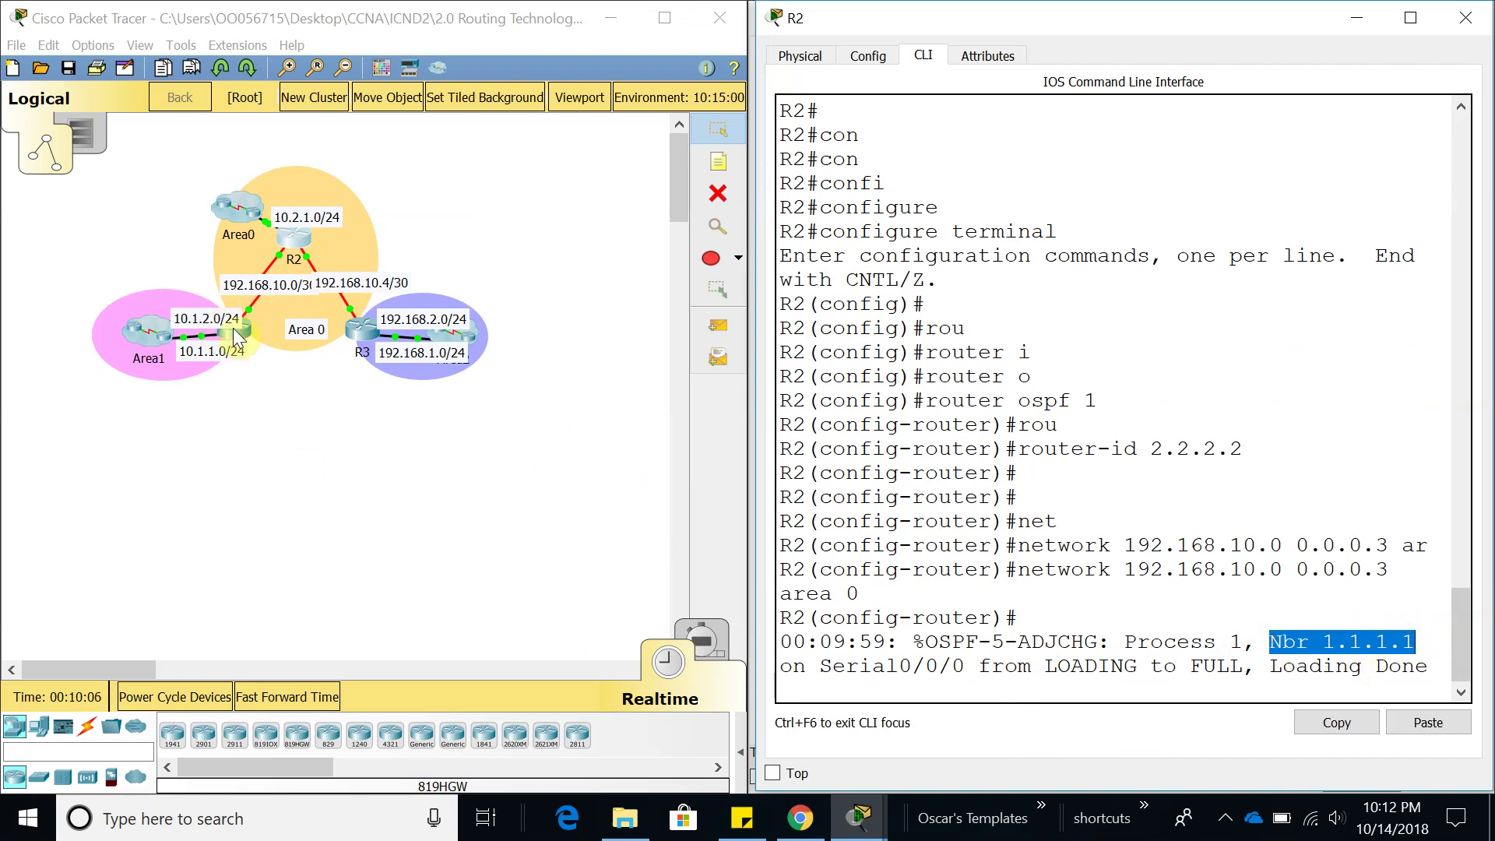
click(826, 676)
key(Return)
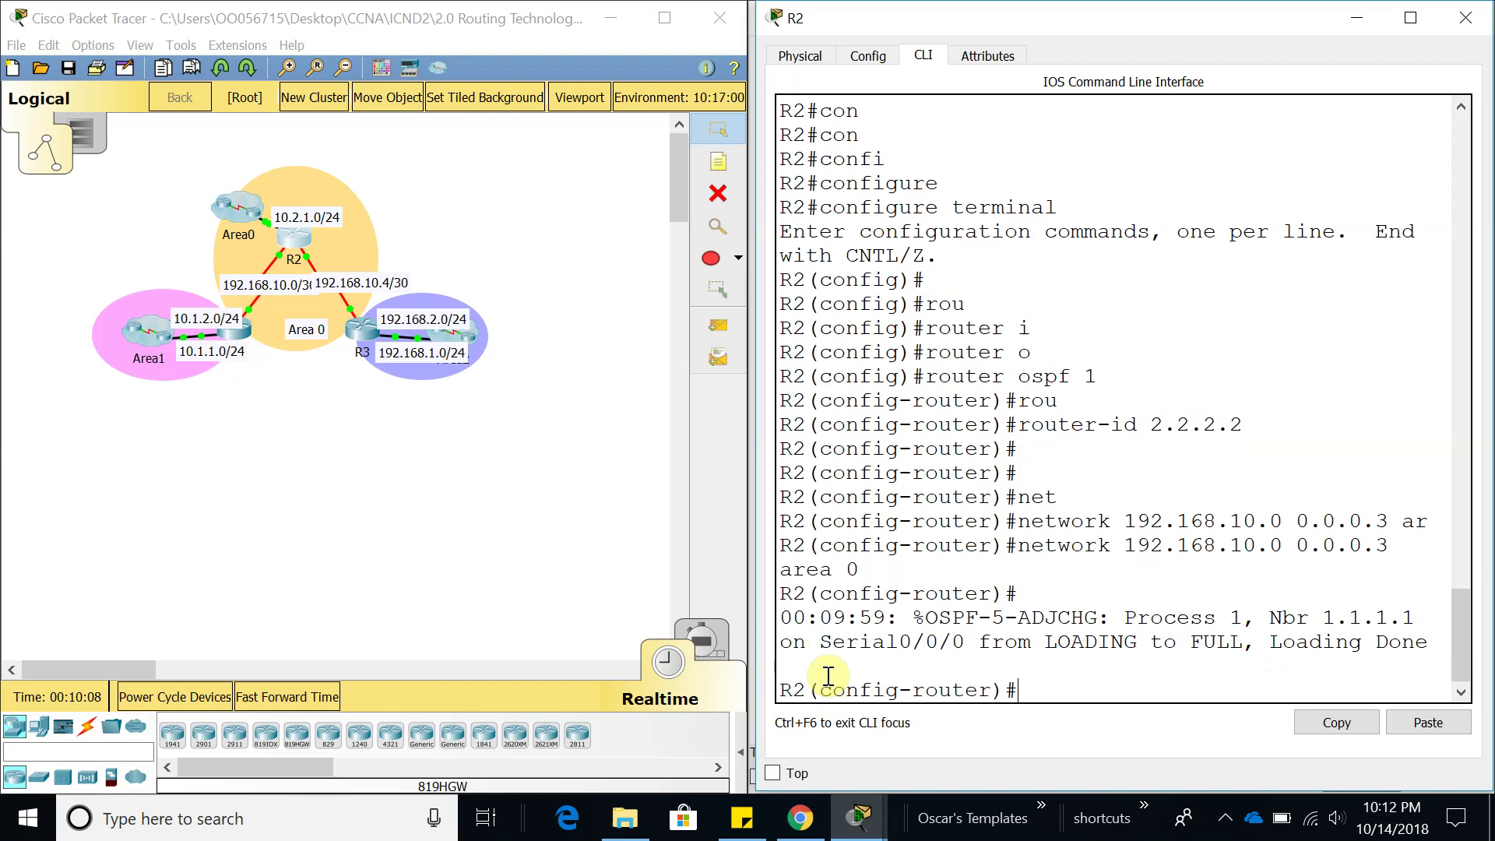
key(Up)
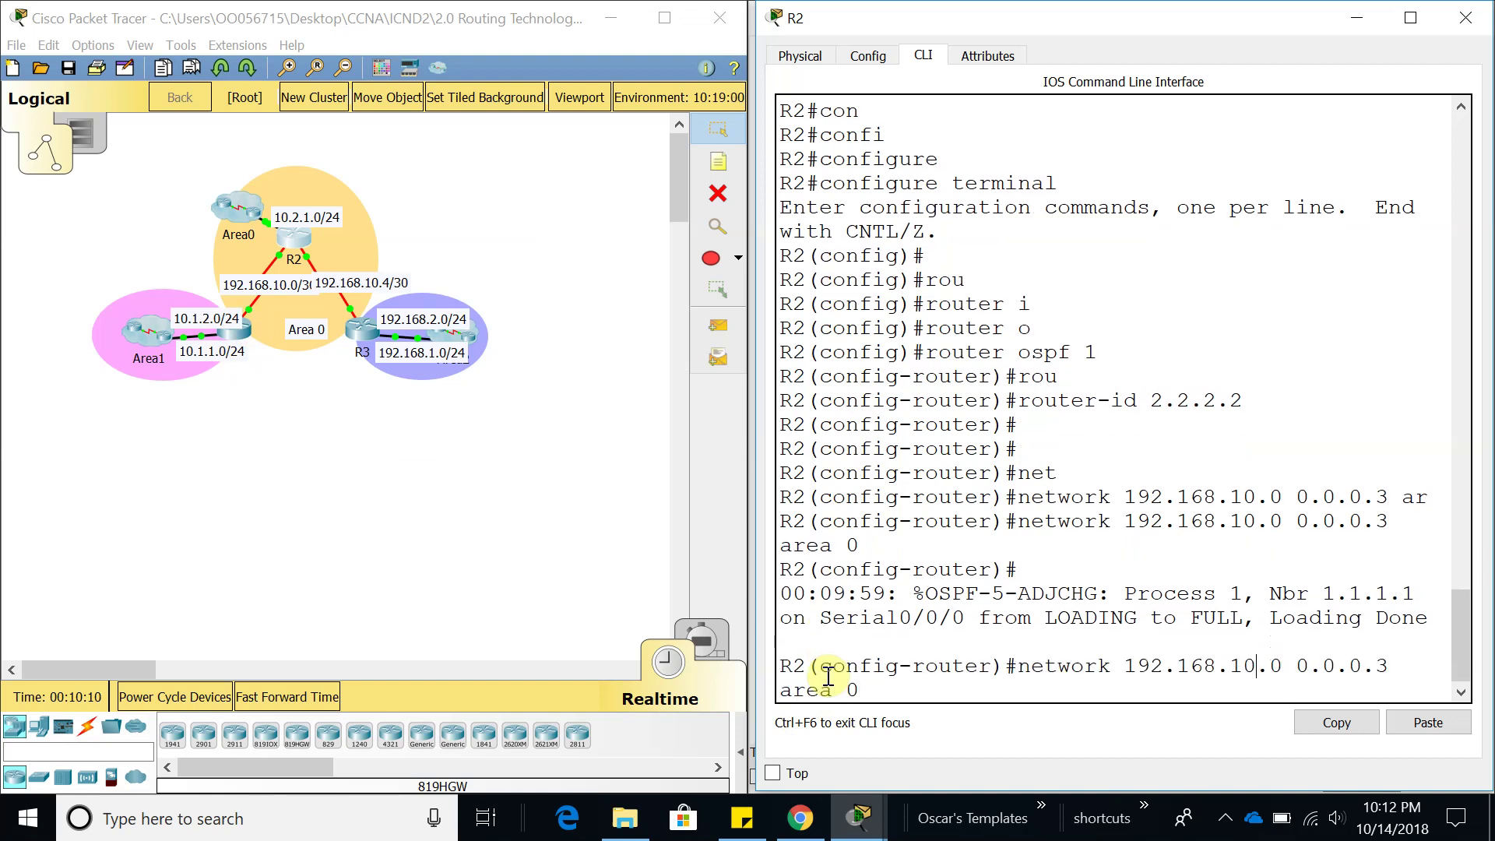
key(BackSpace)
text(4)
key(Return)
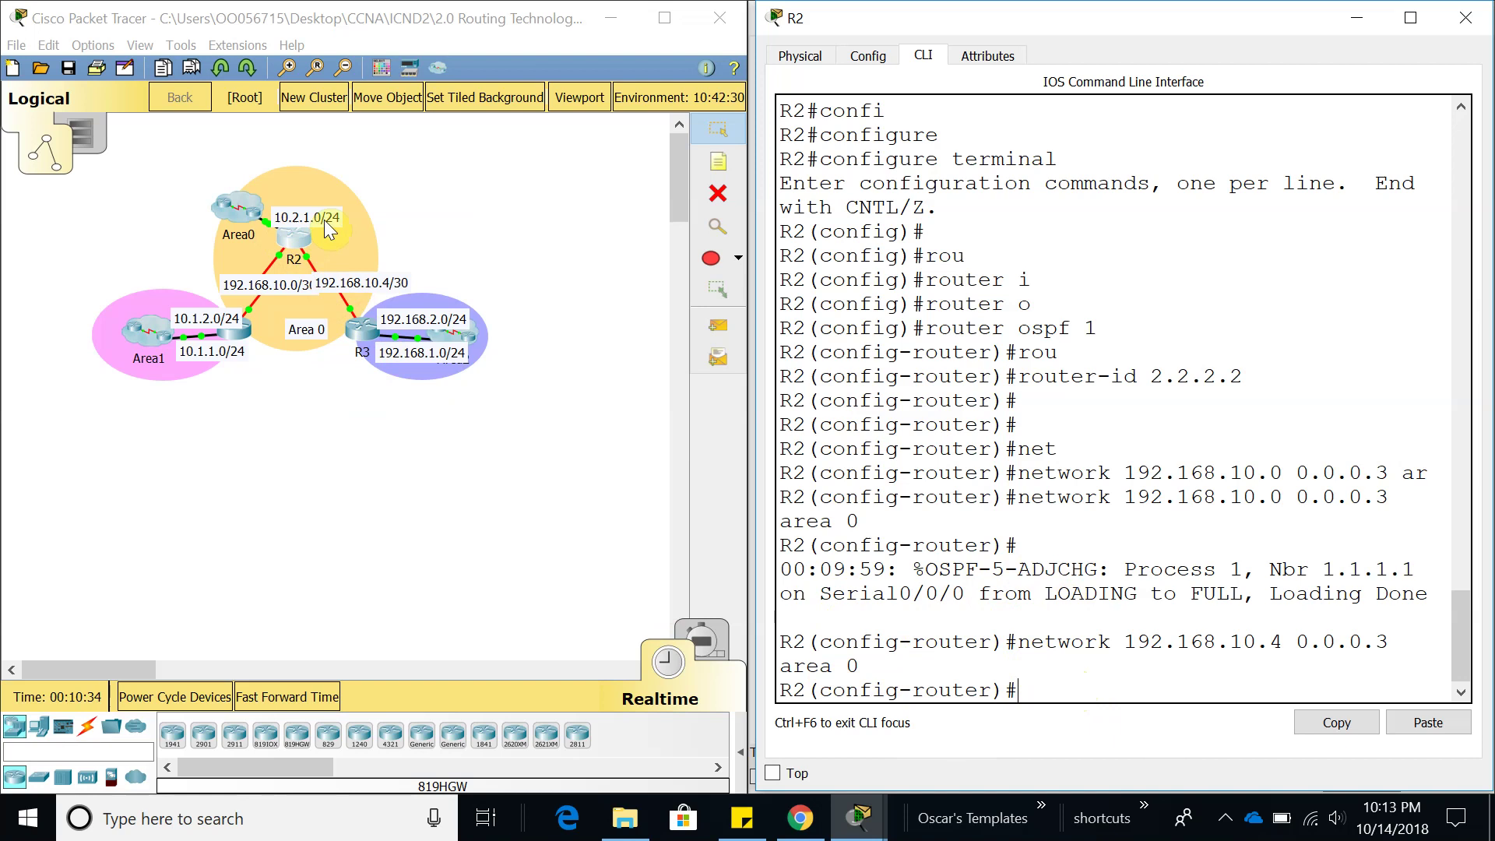
- Advertise 10.2.1.0 0.0.0.255 in area 0 on R2 and check the 4.4.4.4 adjacency message
text(net)
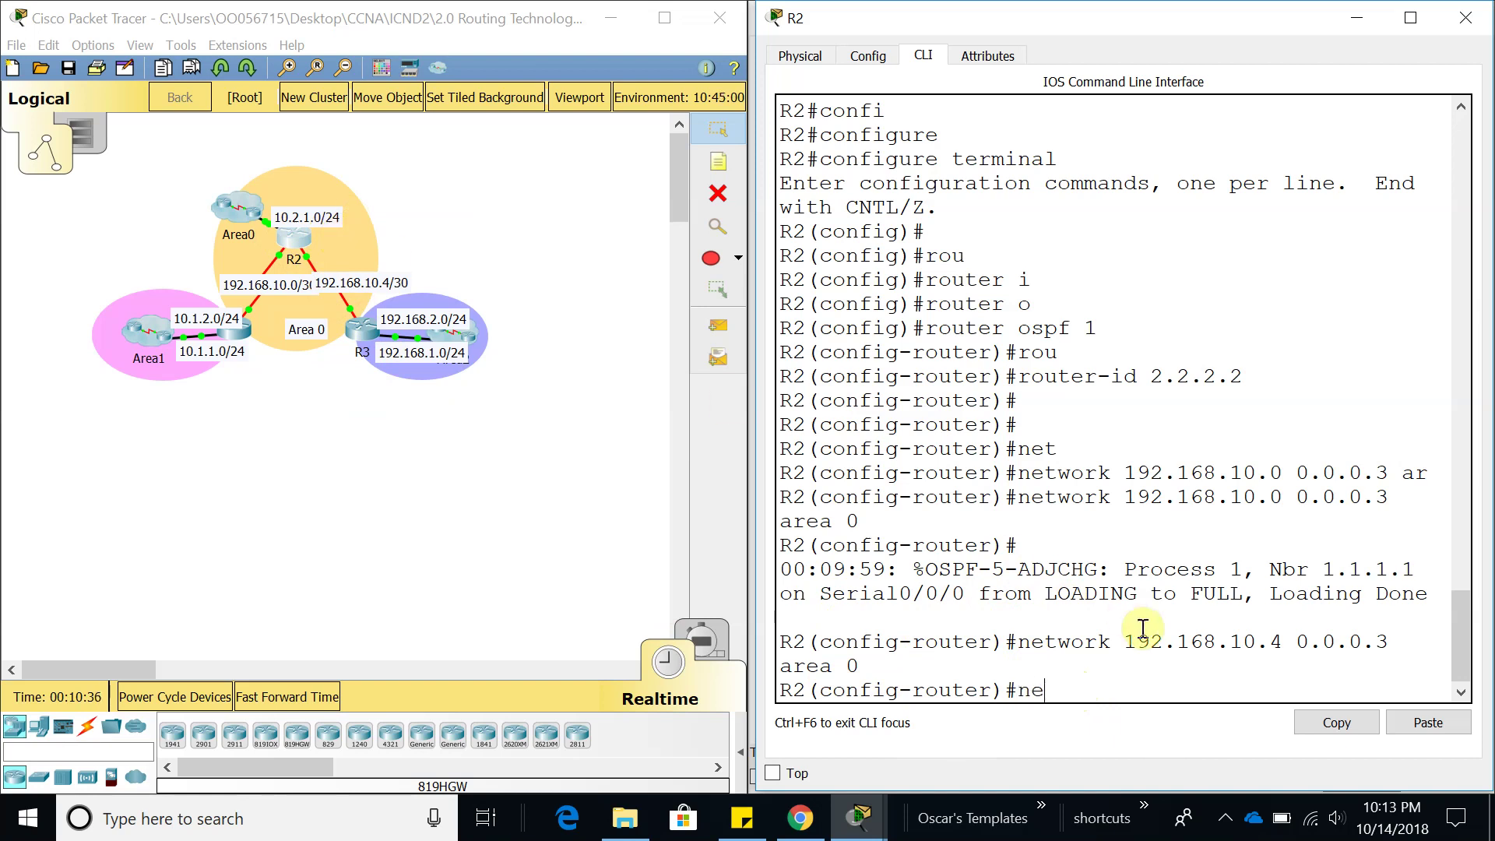
key(Tab)
text(10.1)
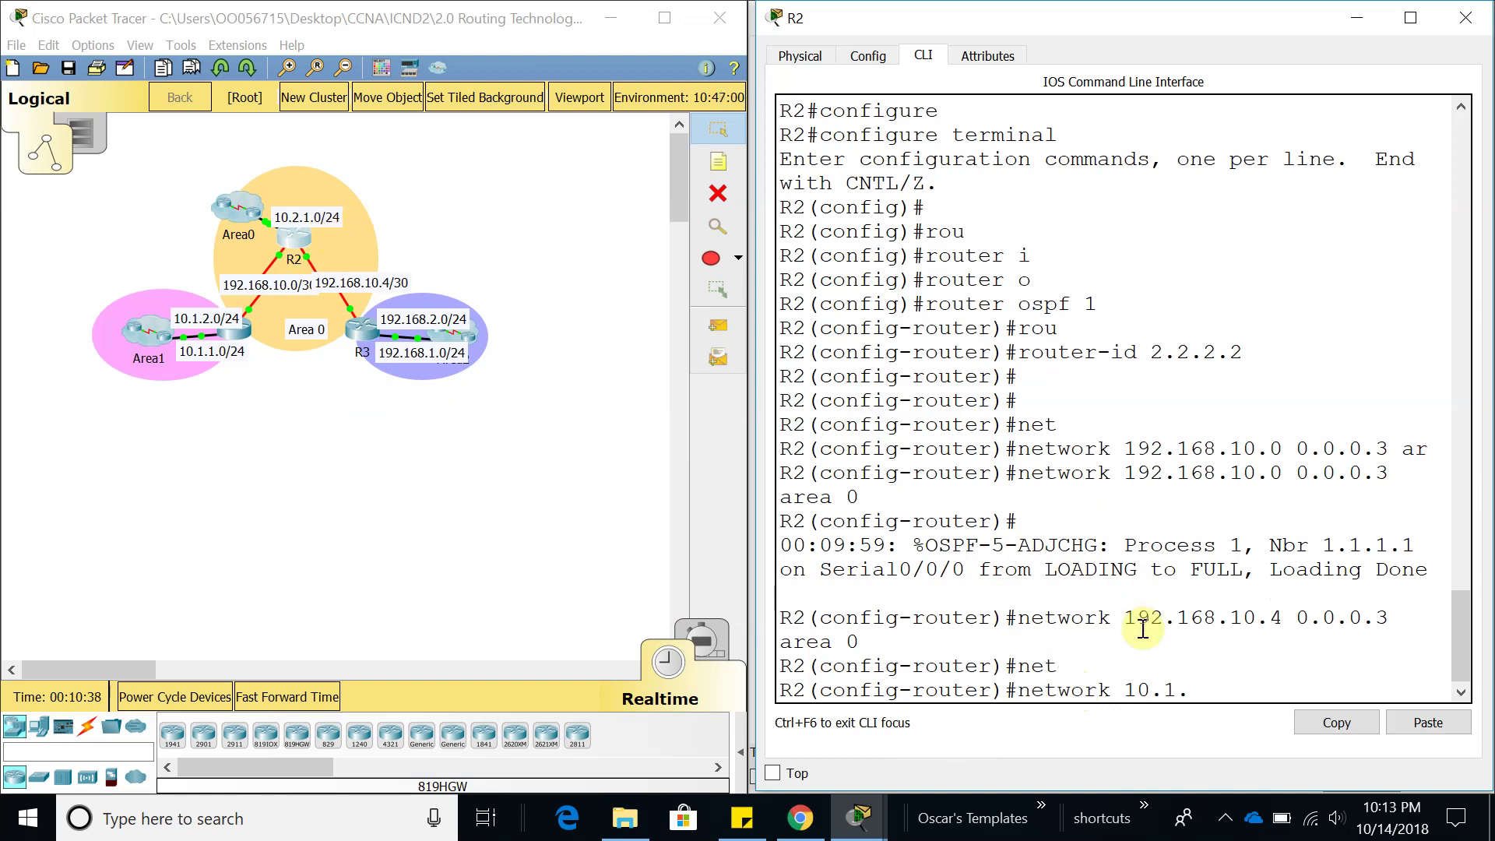
text(.1.0 0.0.0.255)
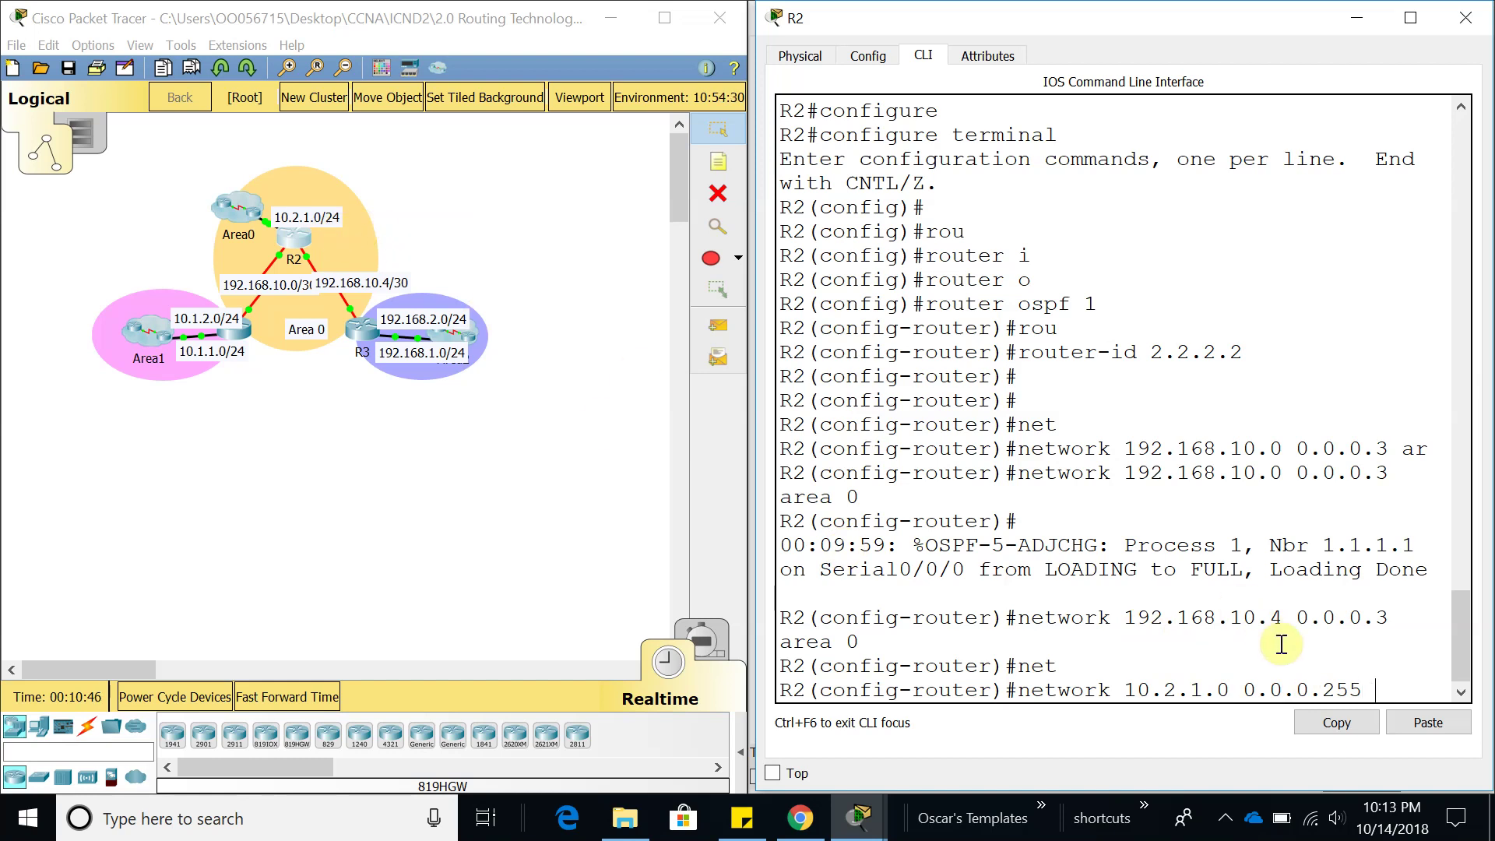
text(ar)
key(Tab)
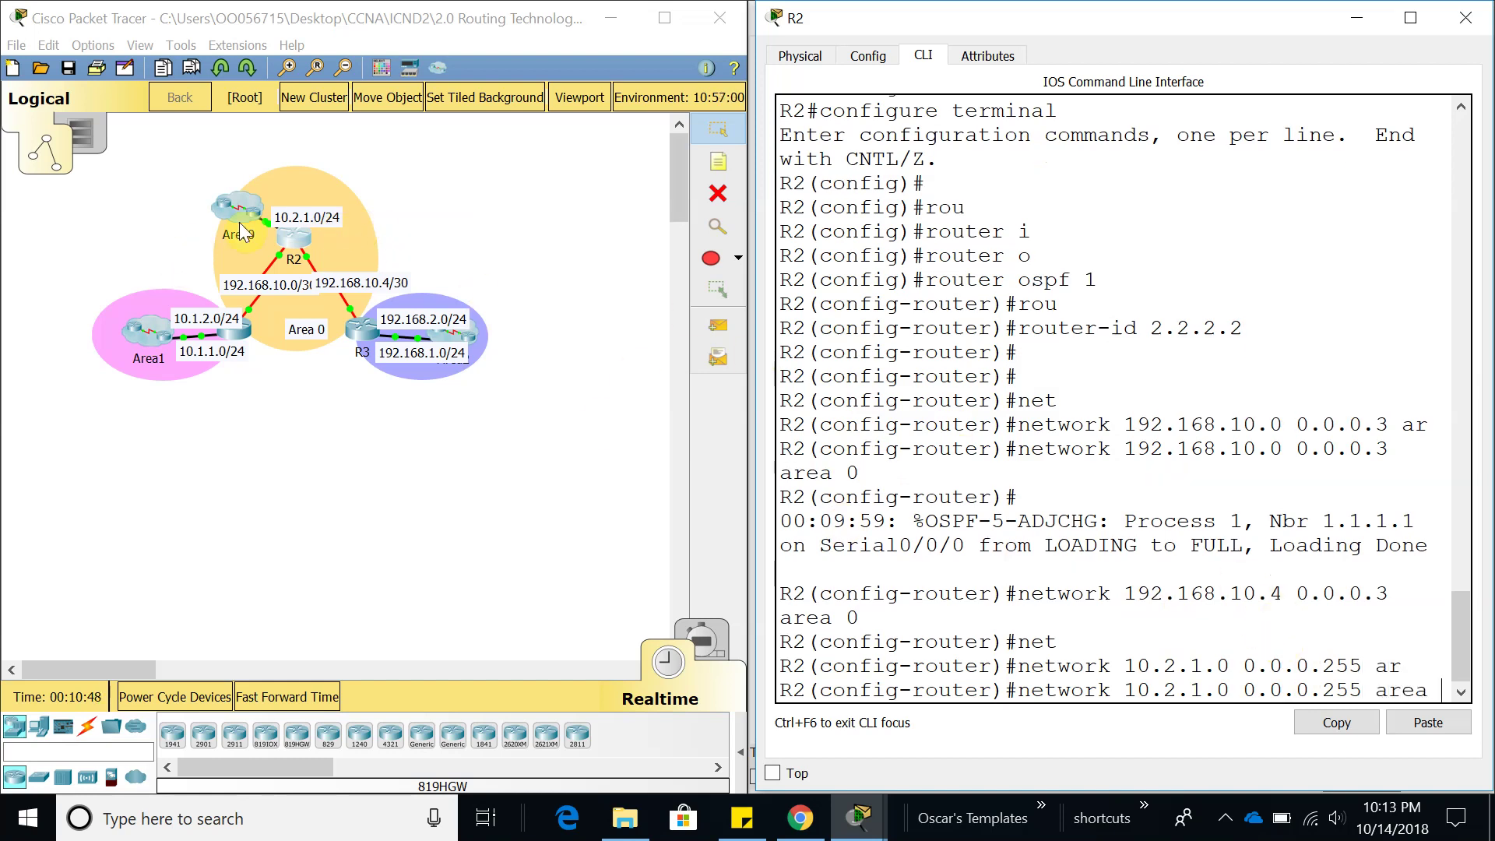
text(0)
key(Return)
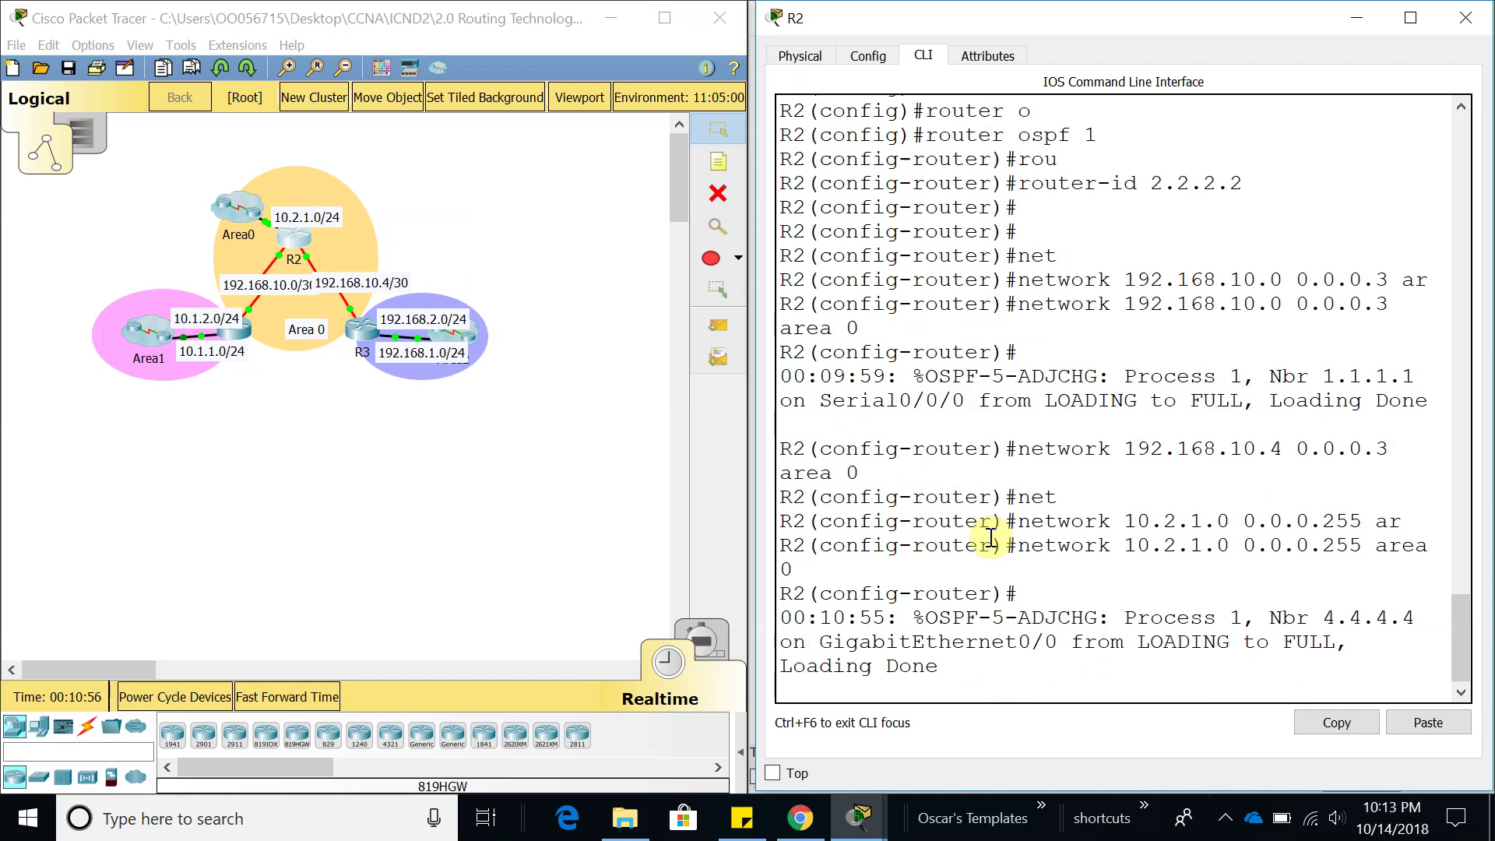
drag(965, 667, 798, 596)
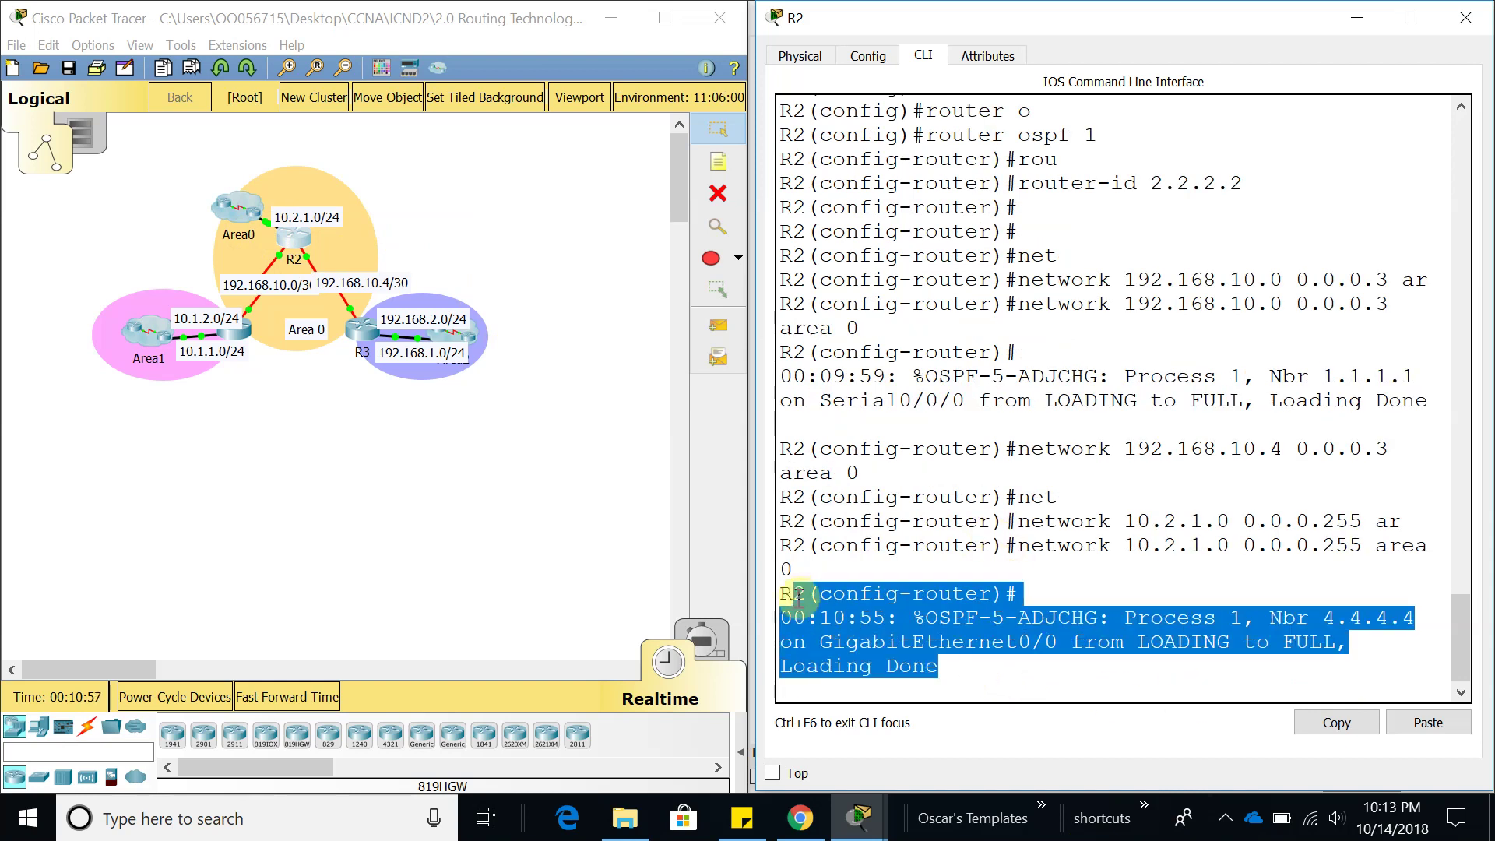
click(1071, 664)
key(Return)
key(Return)
key(Return)
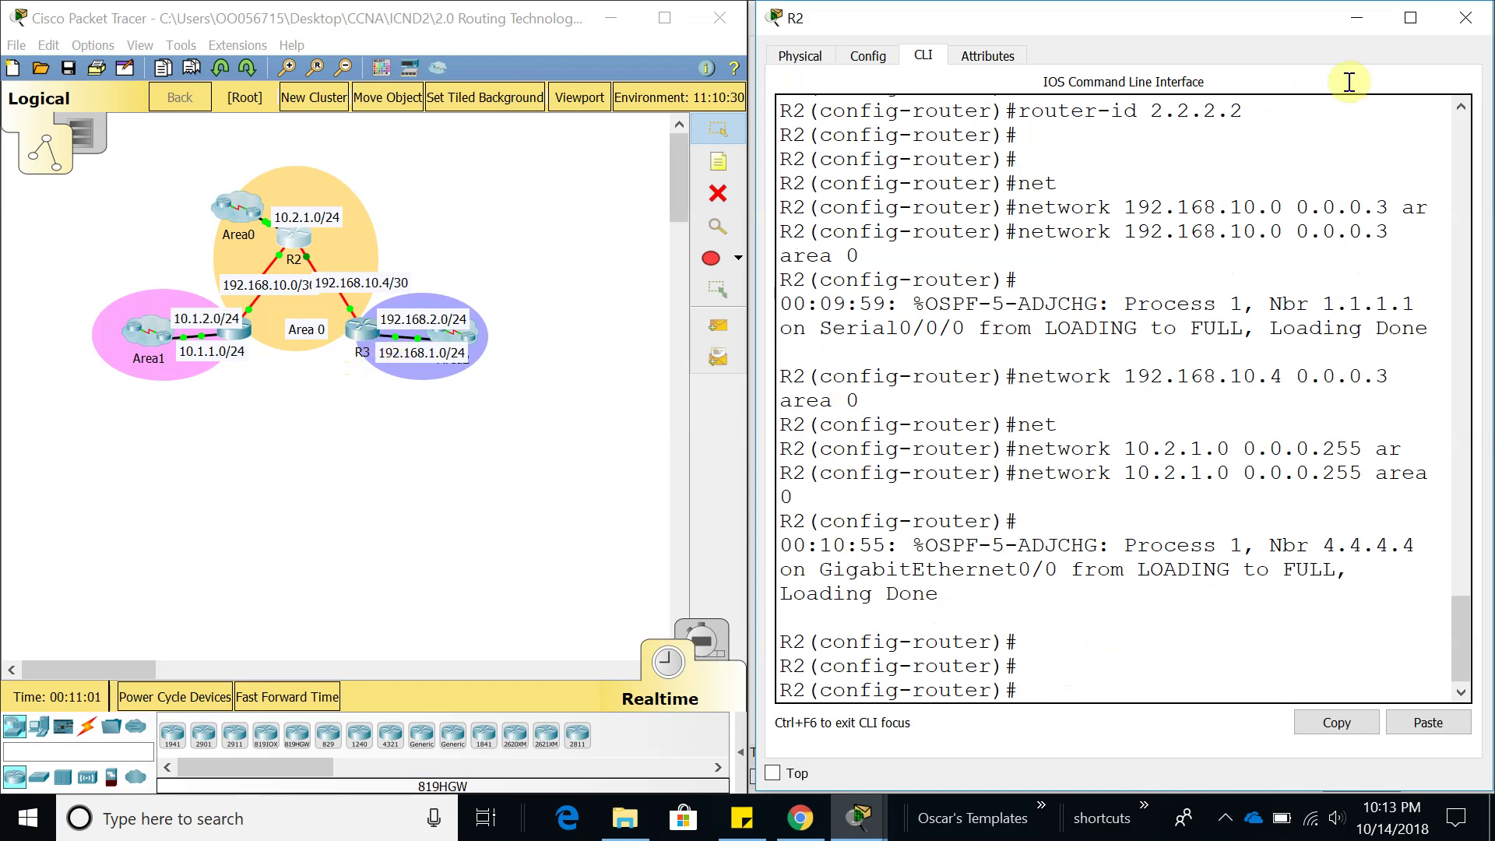
- Close R2 and bring up R3's command line in an enlarged window
click(1465, 17)
click(370, 337)
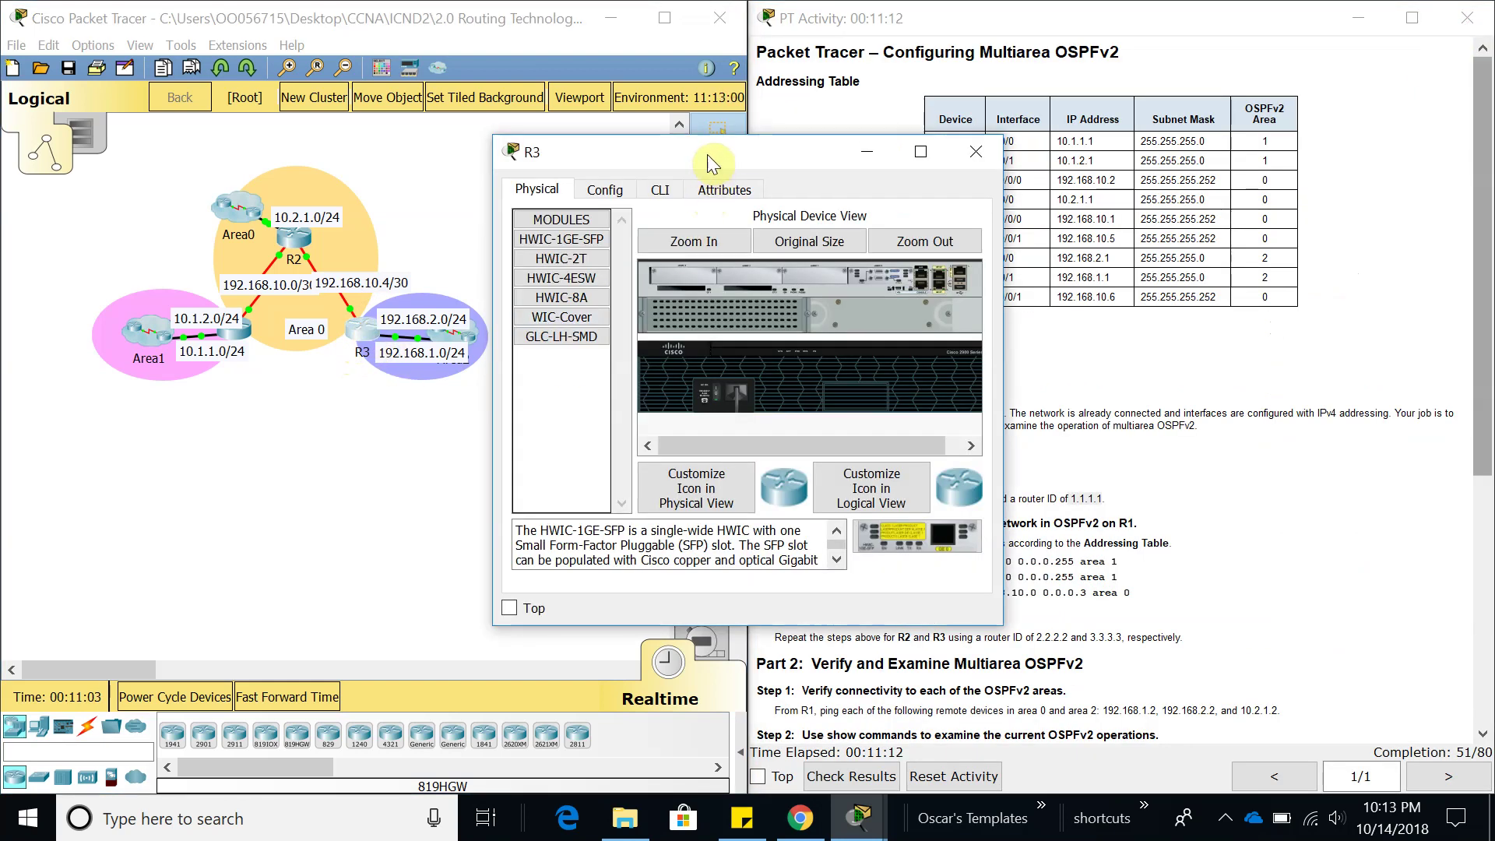
drag(647, 101, 959, 21)
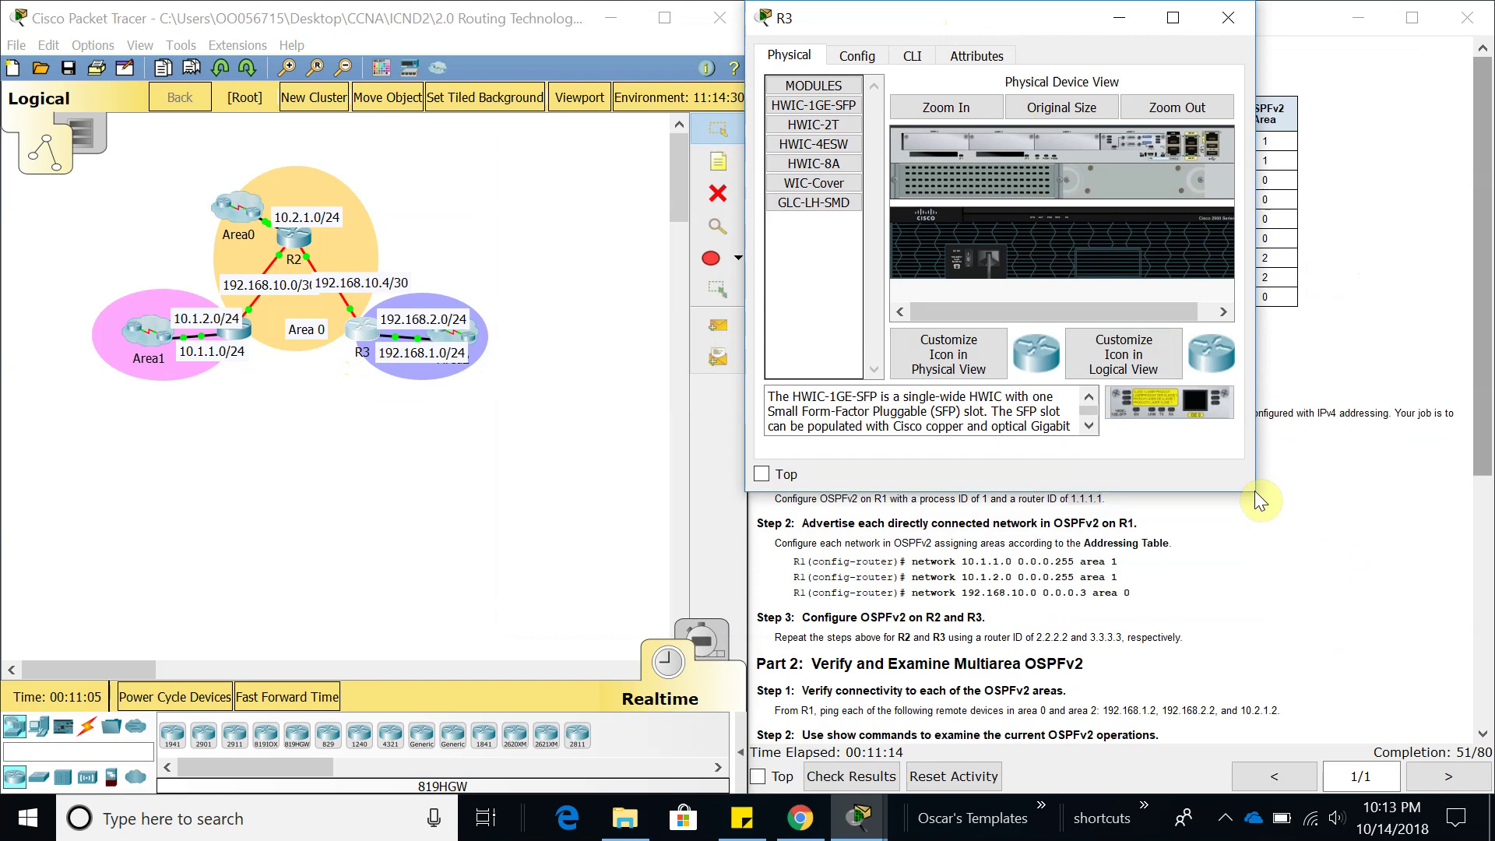
drag(1255, 492, 1482, 786)
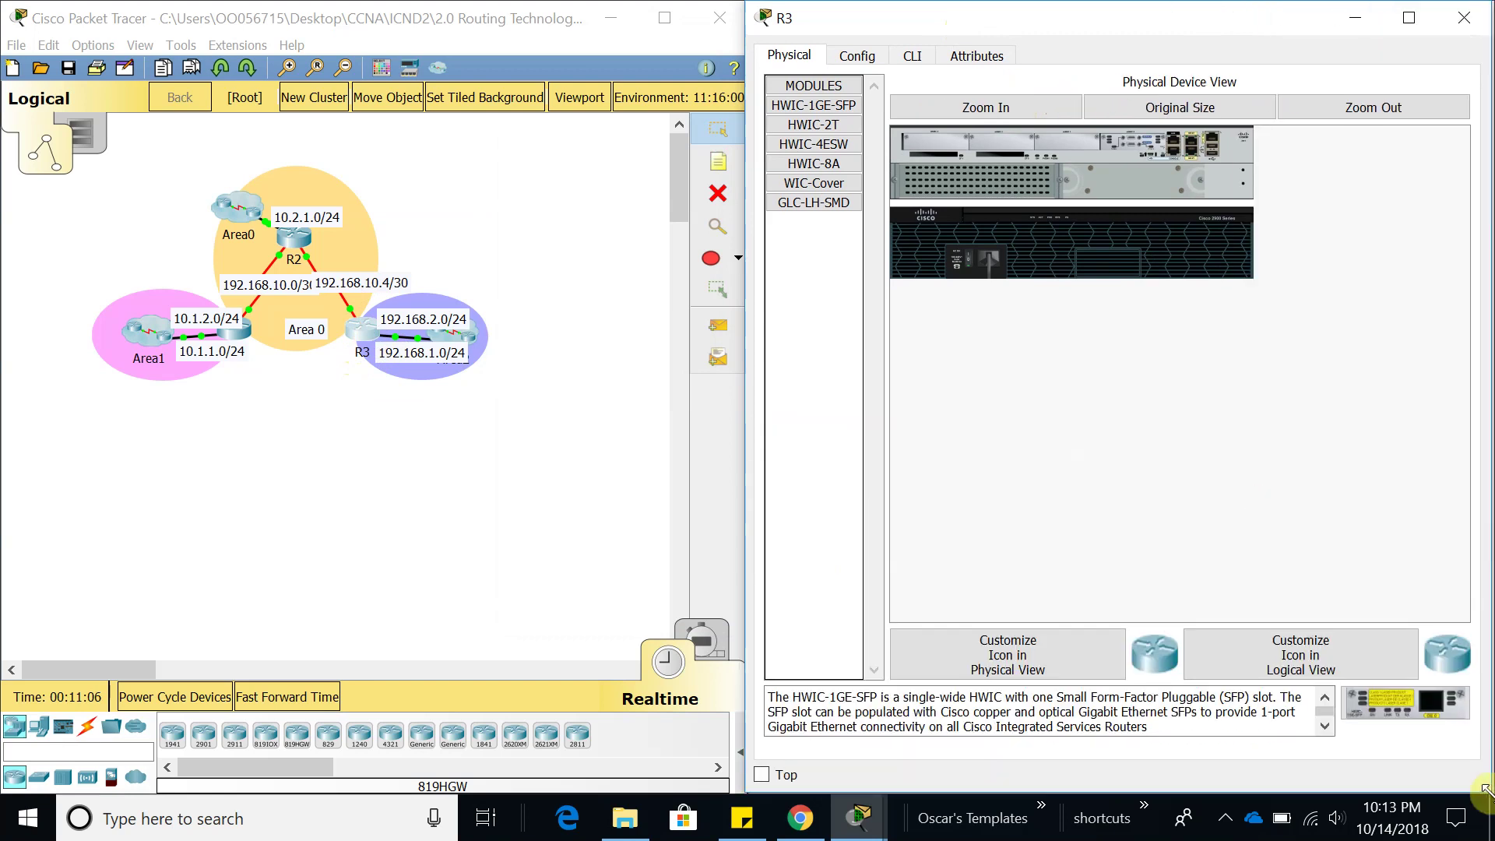
click(910, 56)
key(Return)
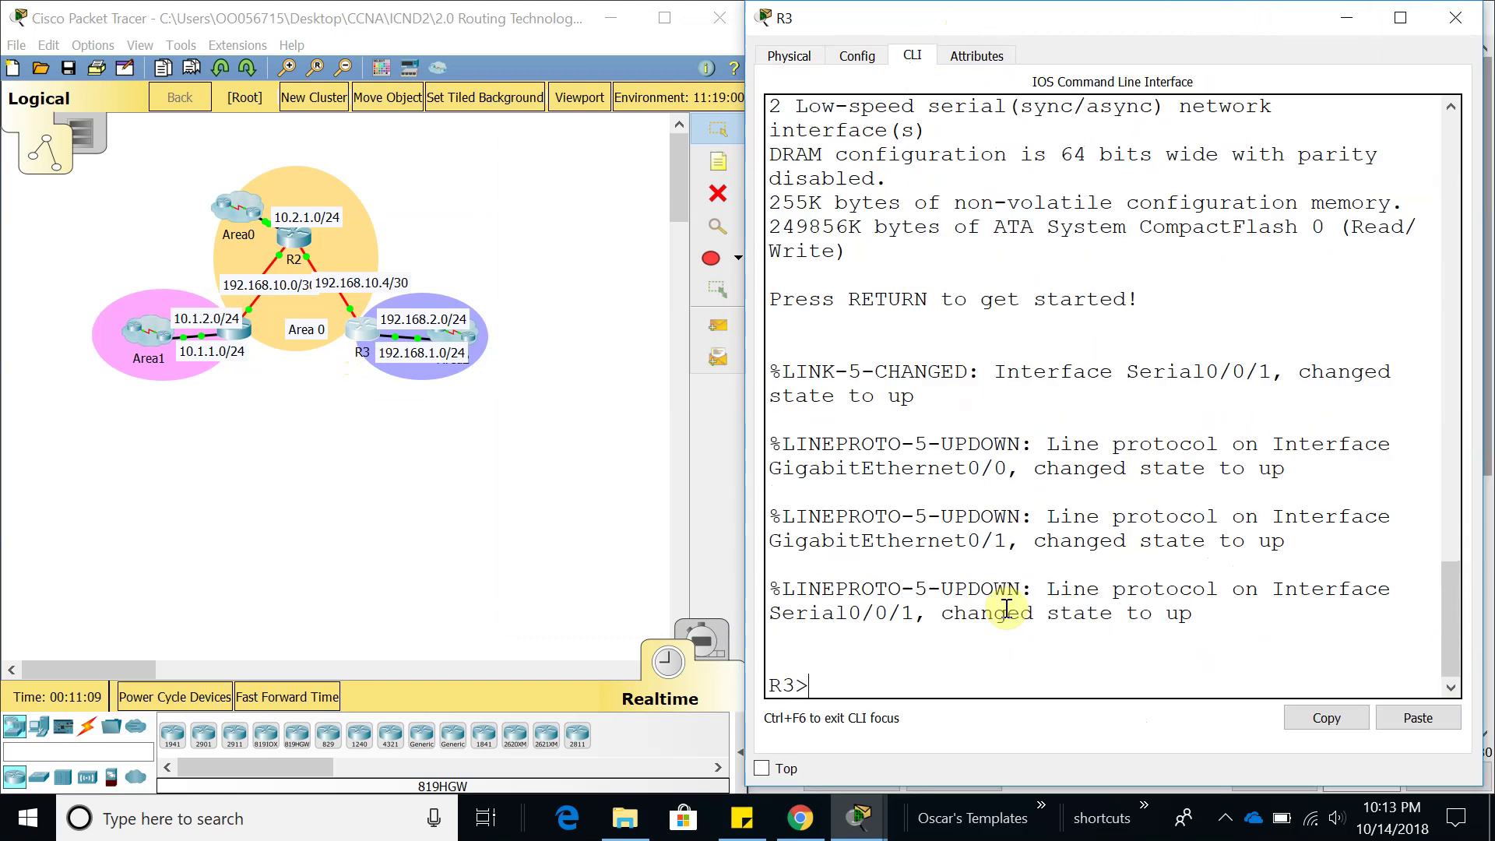
key(Return)
key(Return)
- Enter privileged mode and global configuration mode on R3
text(en)
key(Tab)
key(Return)
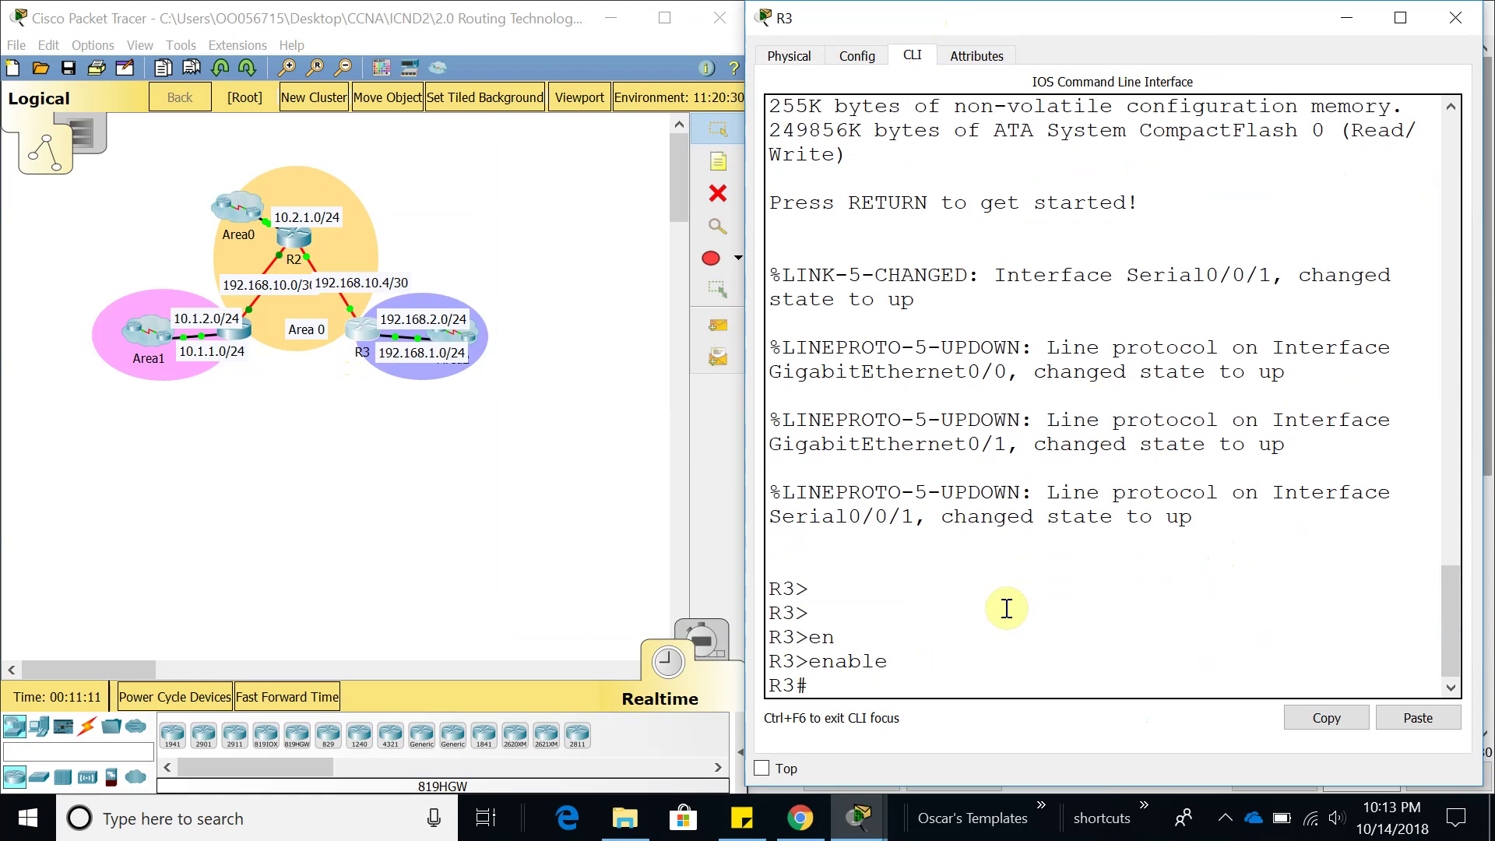
text(confi)
key(Tab)
text(t)
key(Tab)
key(Return)
- Start OSPF process 1 on R3 with router ID 3.3.3.3
key(Return)
key(Return)
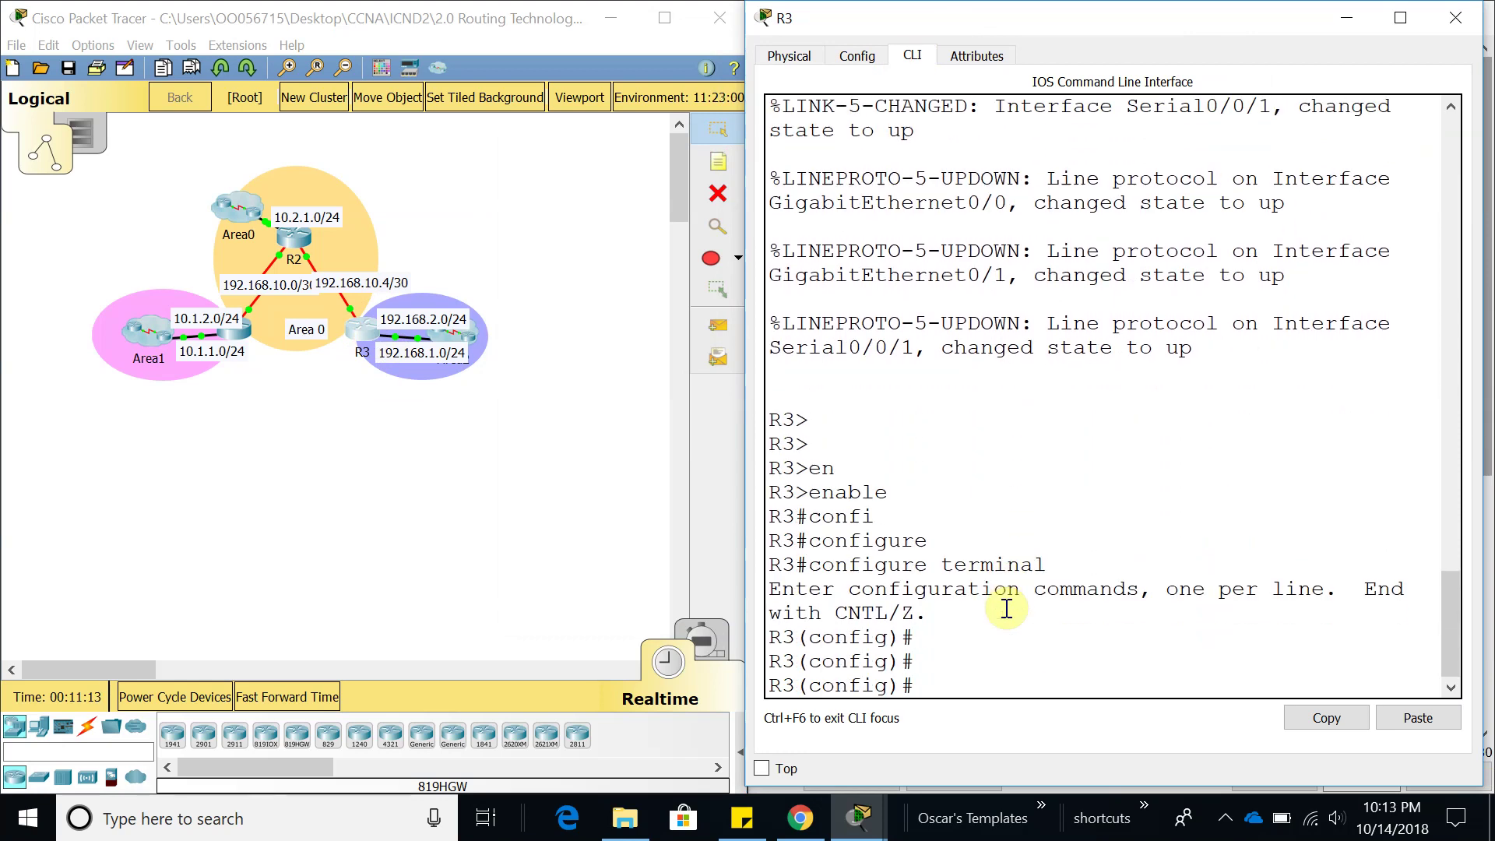
text(rou)
key(Tab)
text(o)
key(Tab)
text(1)
key(Return)
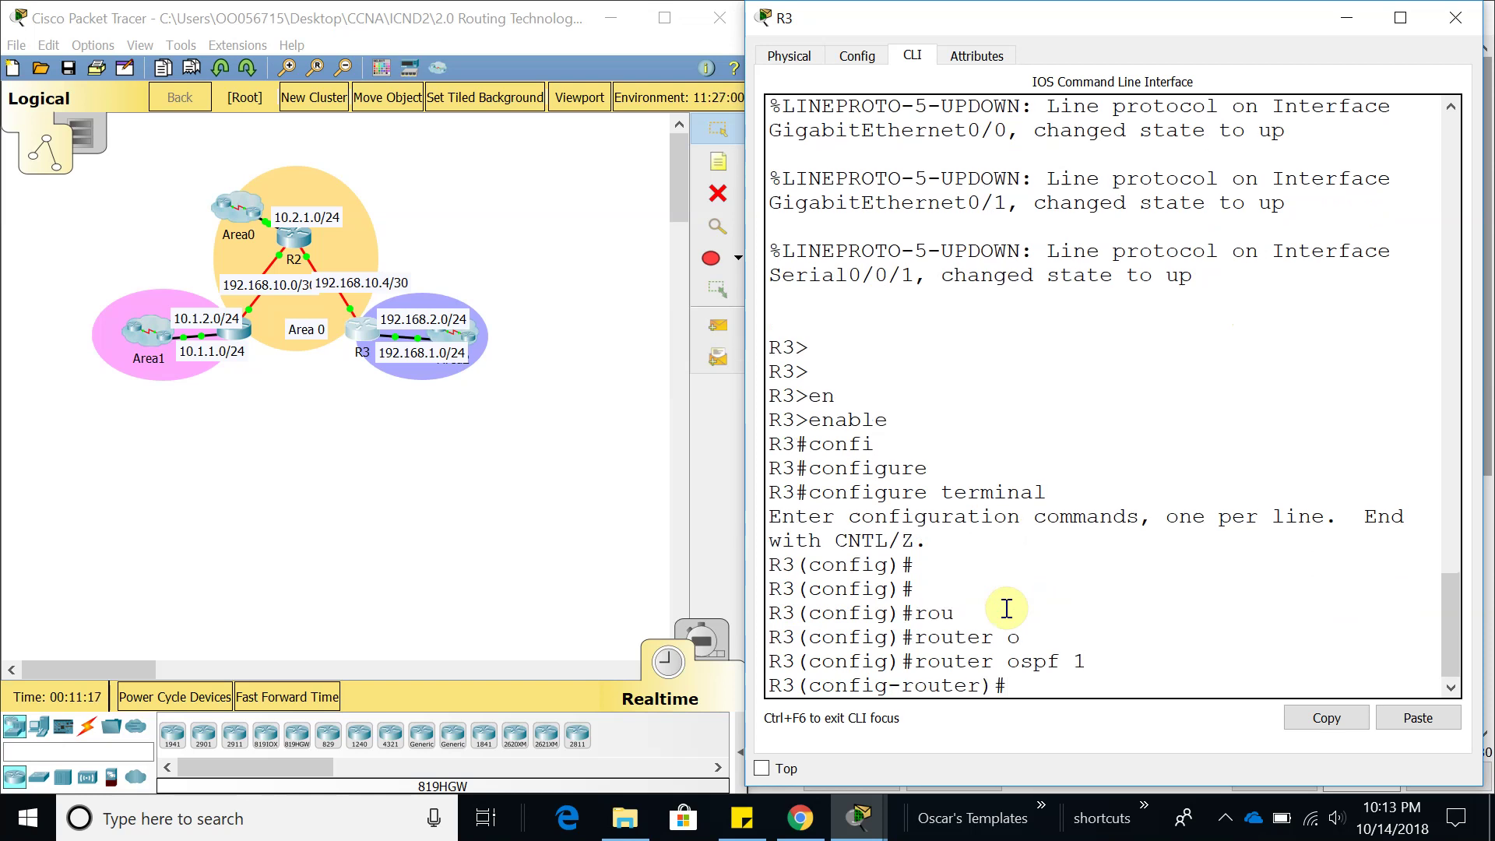
text(ro)
key(Tab)
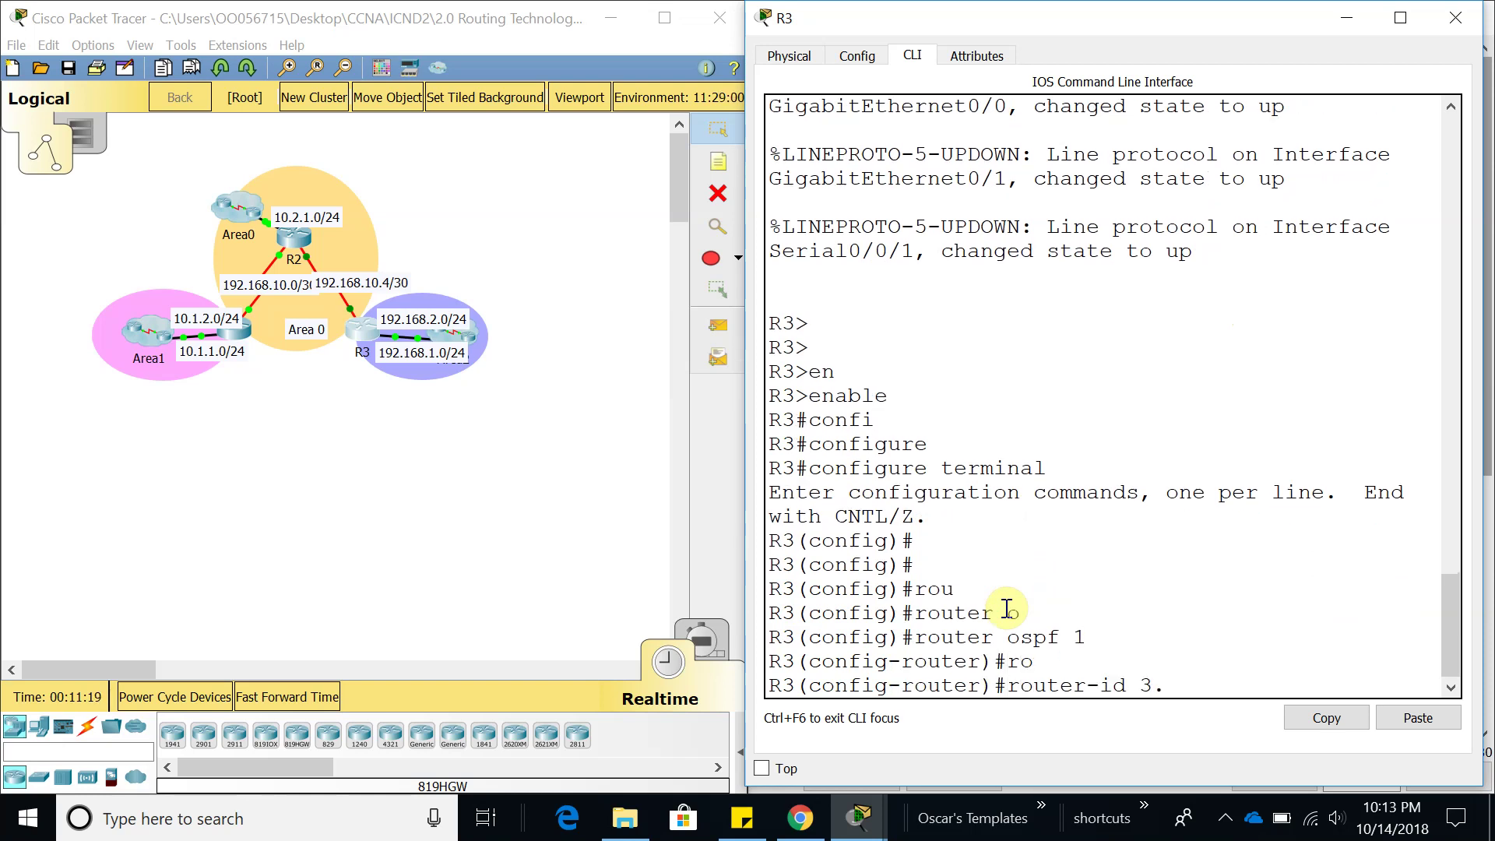
text(3.3.3.3)
key(Return)
key(Return)
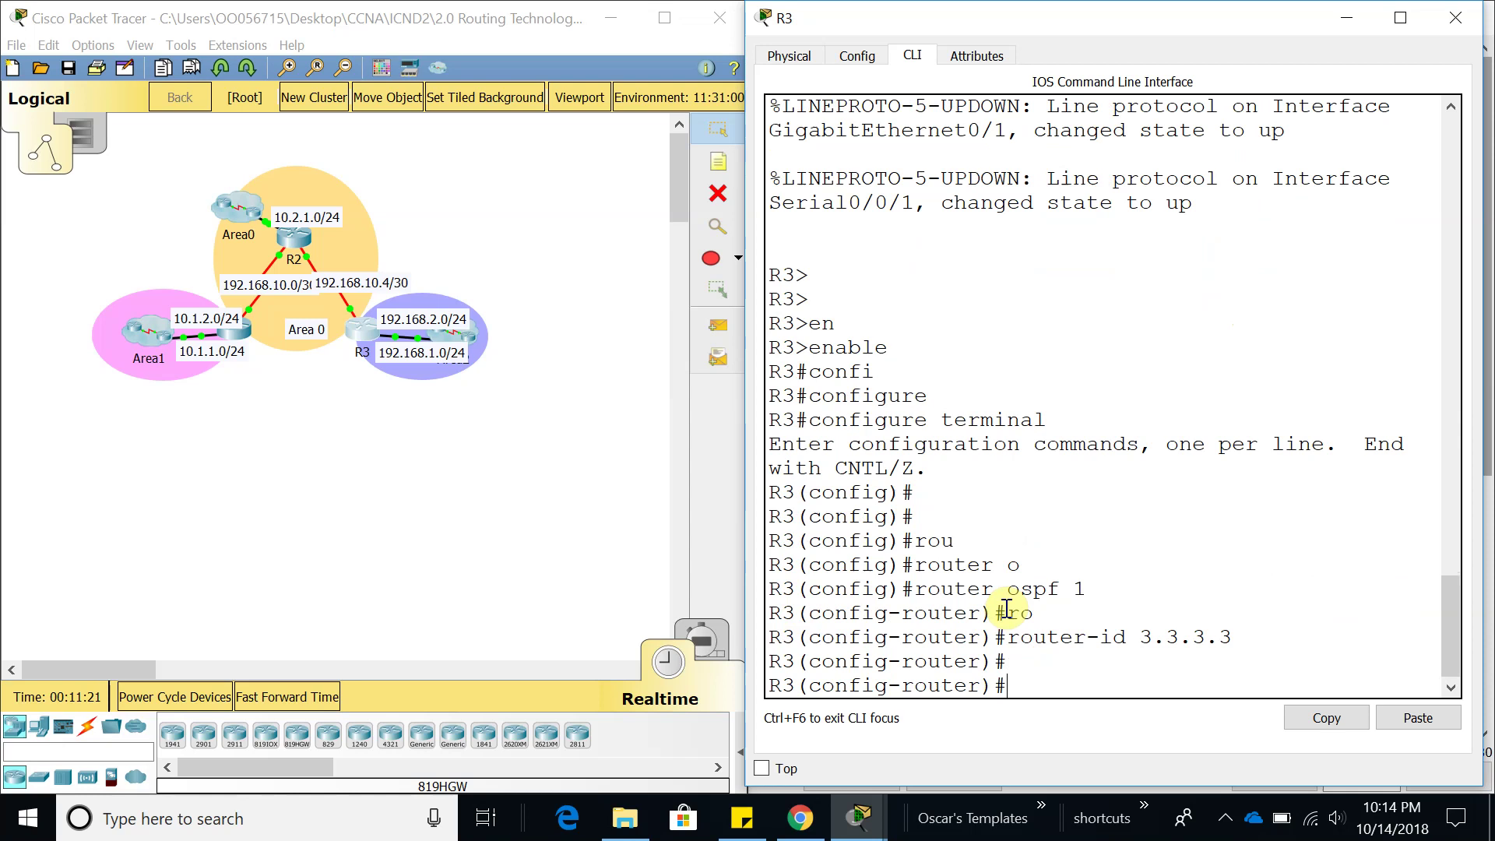
- Begin the network statement for 192.168.2.0 0.0.0.255 in area 2
text(net)
key(Tab)
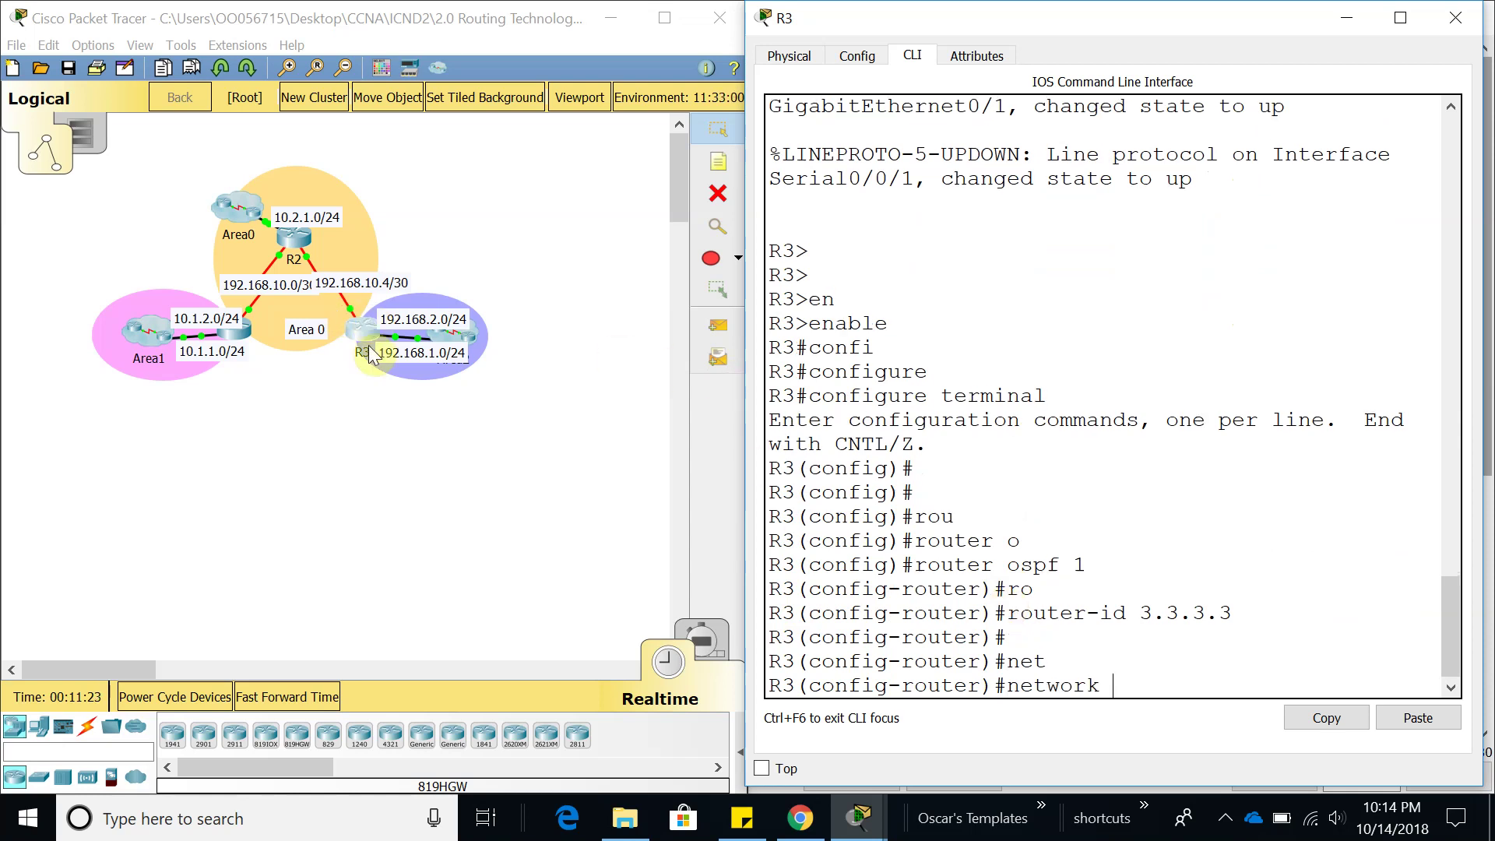
text(19)
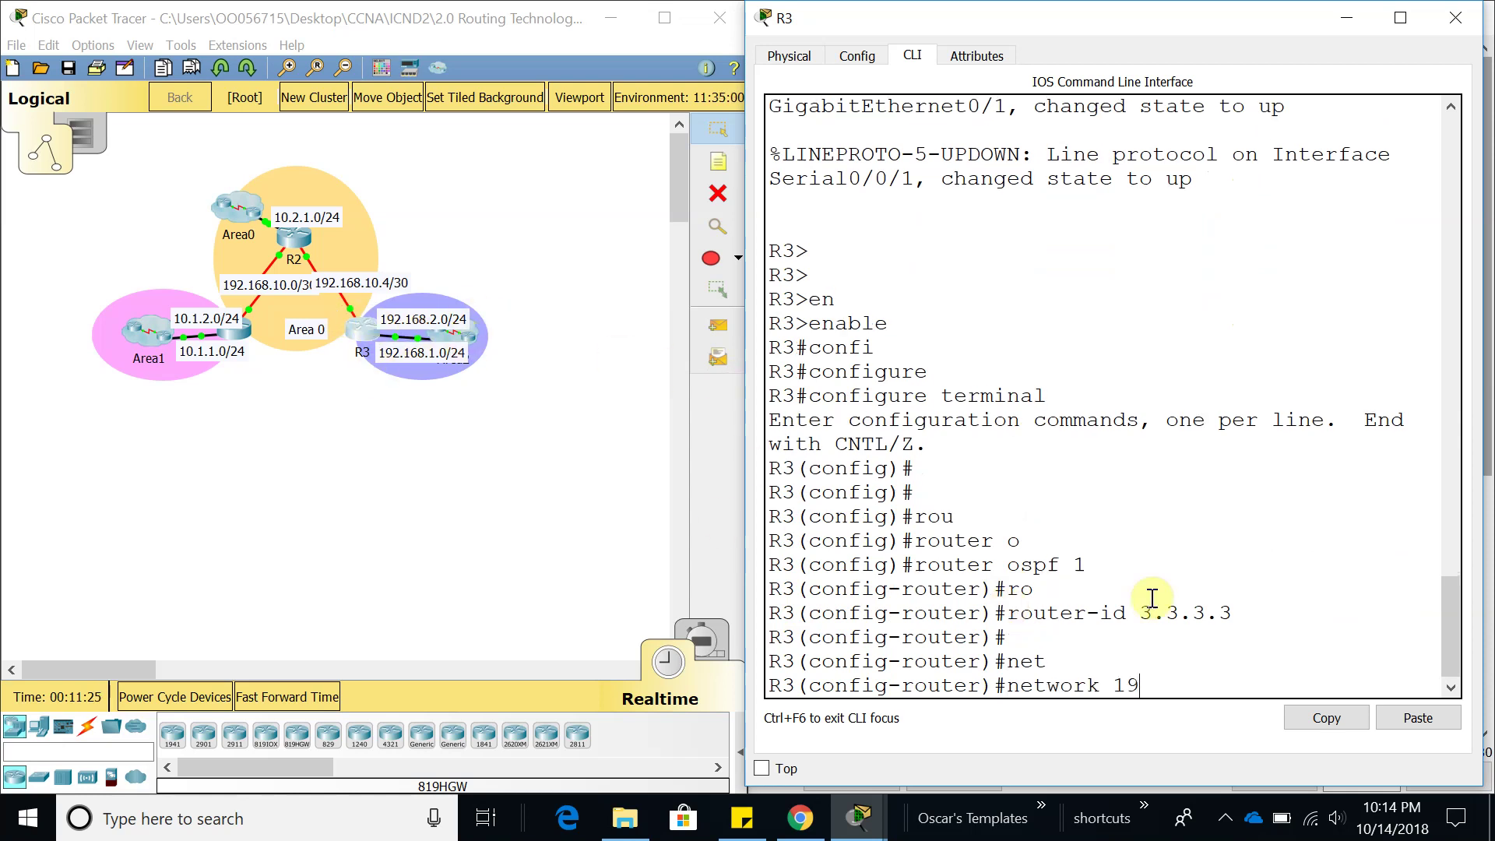
text(2.168.2.0 0.0.0.255 are)
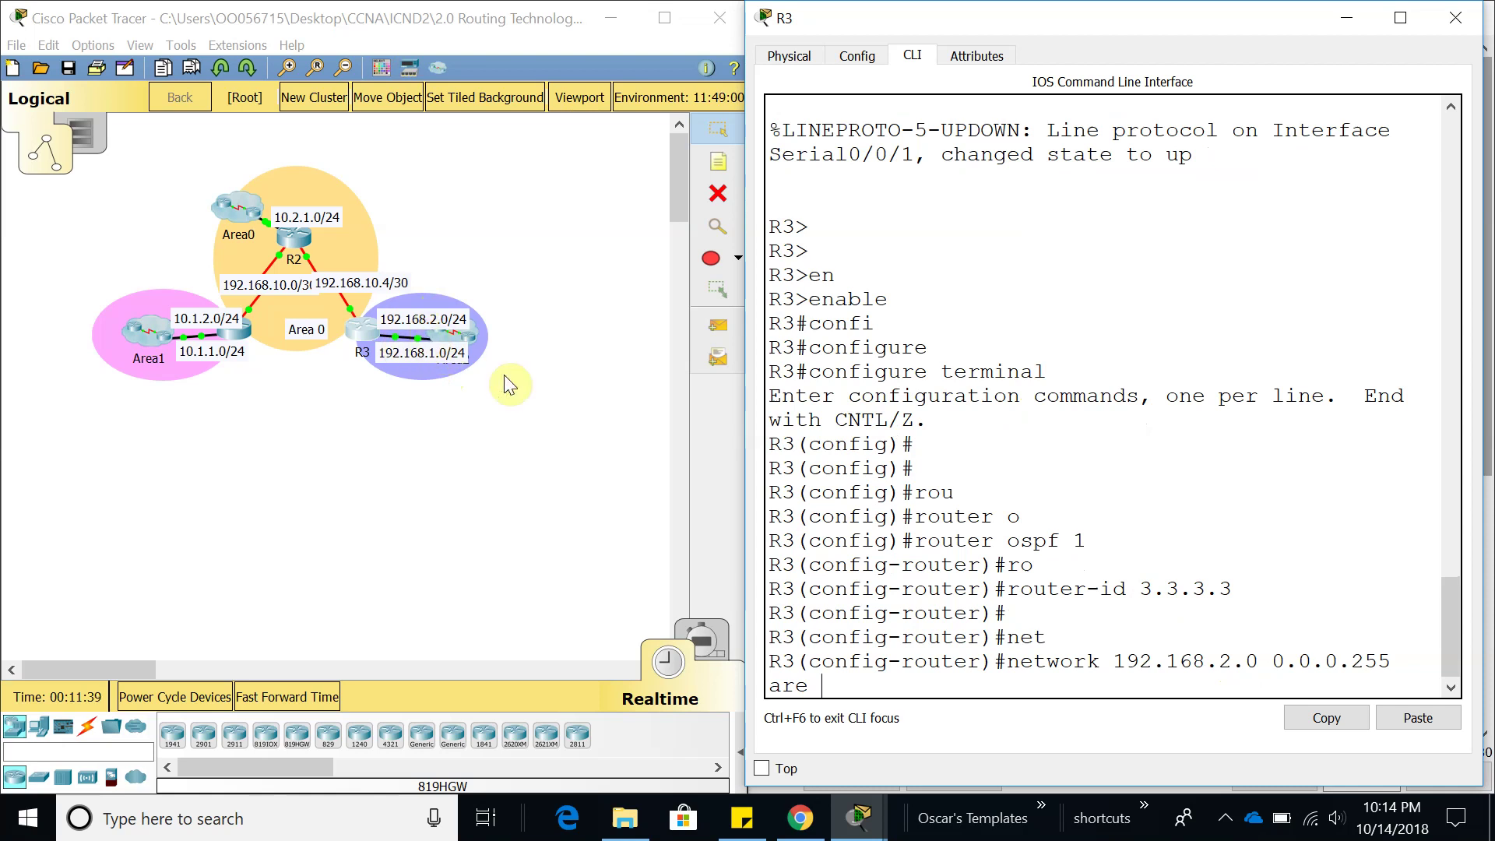
- Advertise 192.168.2.0 and 192.168.1.0 (wildcard 0.0.0.255) in OSPF area 2
text(2)
key(Return)
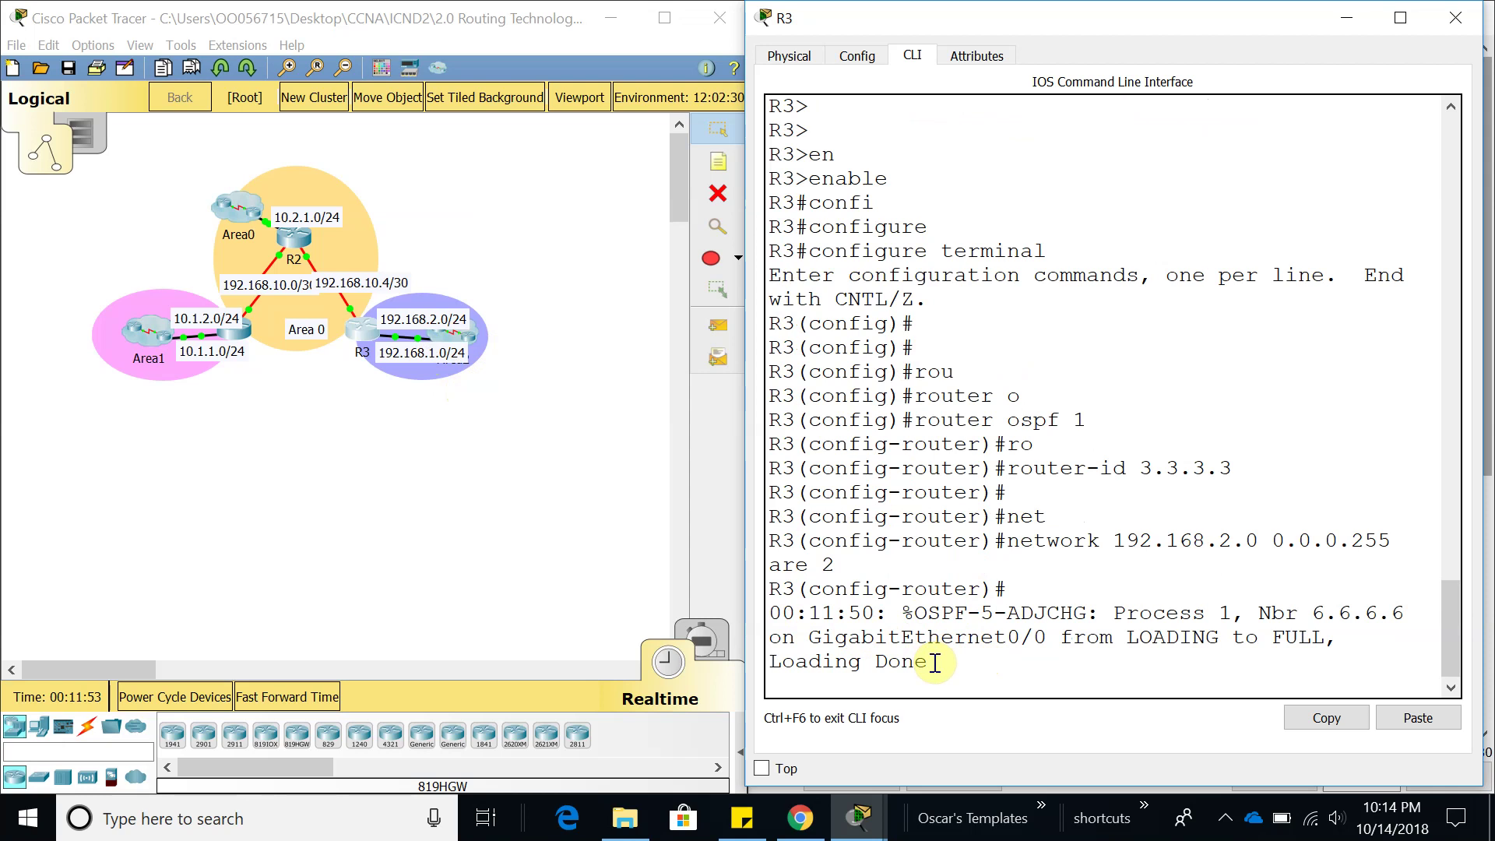
key(Up)
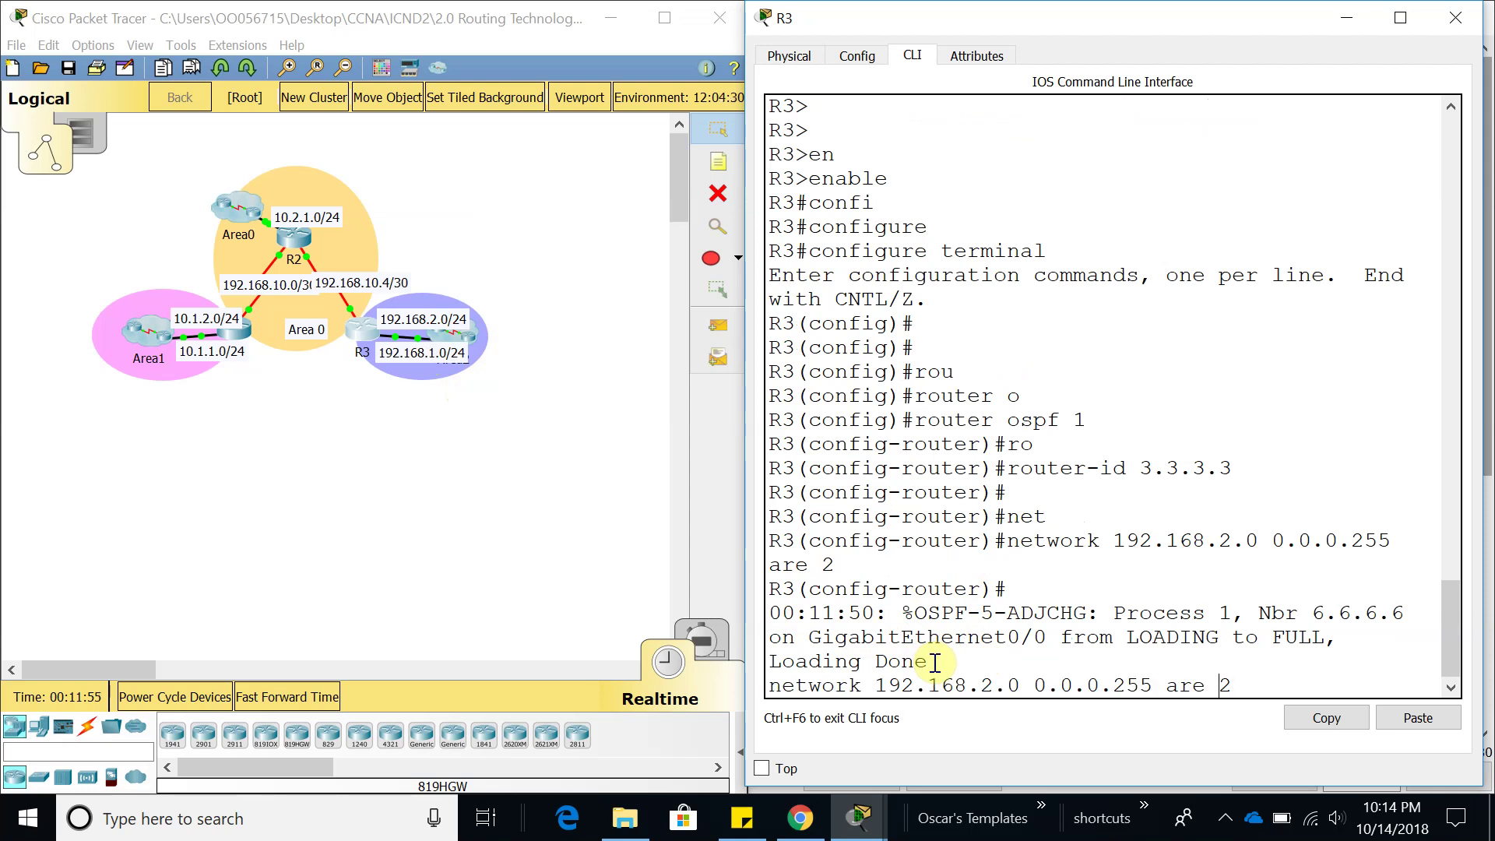
key(BackSpace)
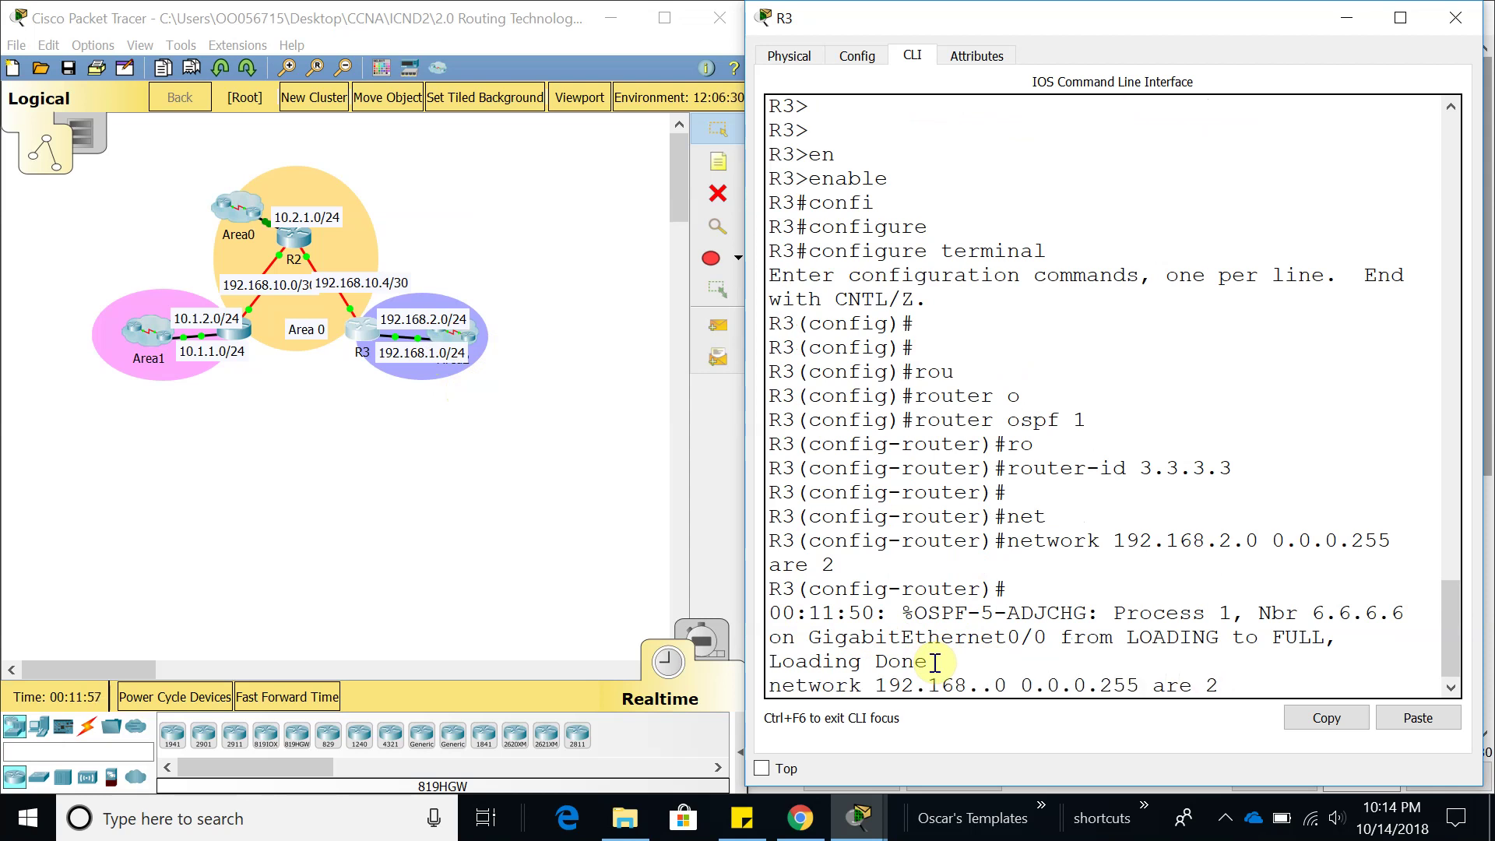
text(1)
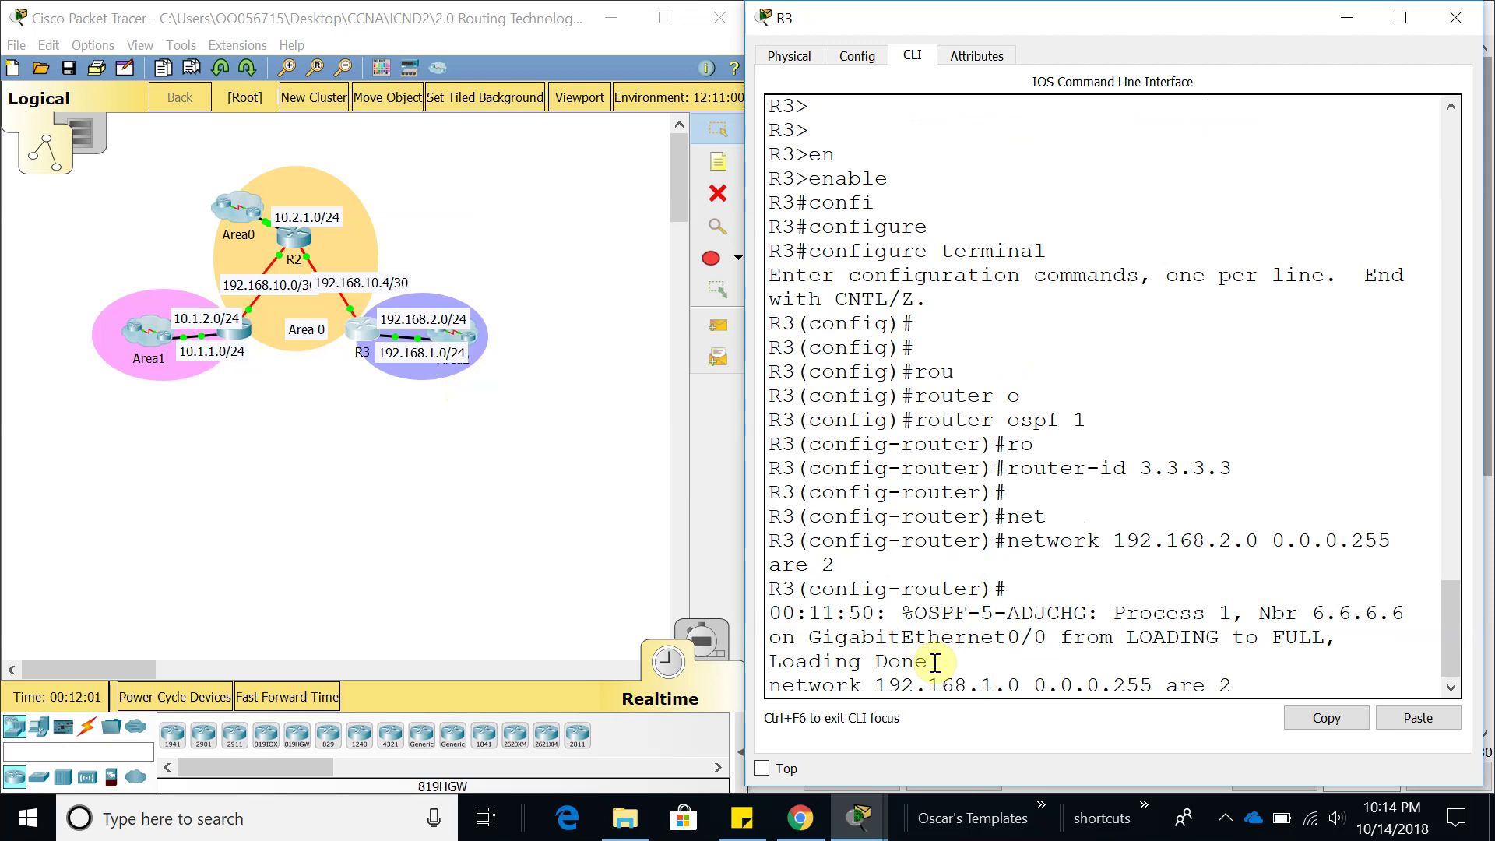
key(Return)
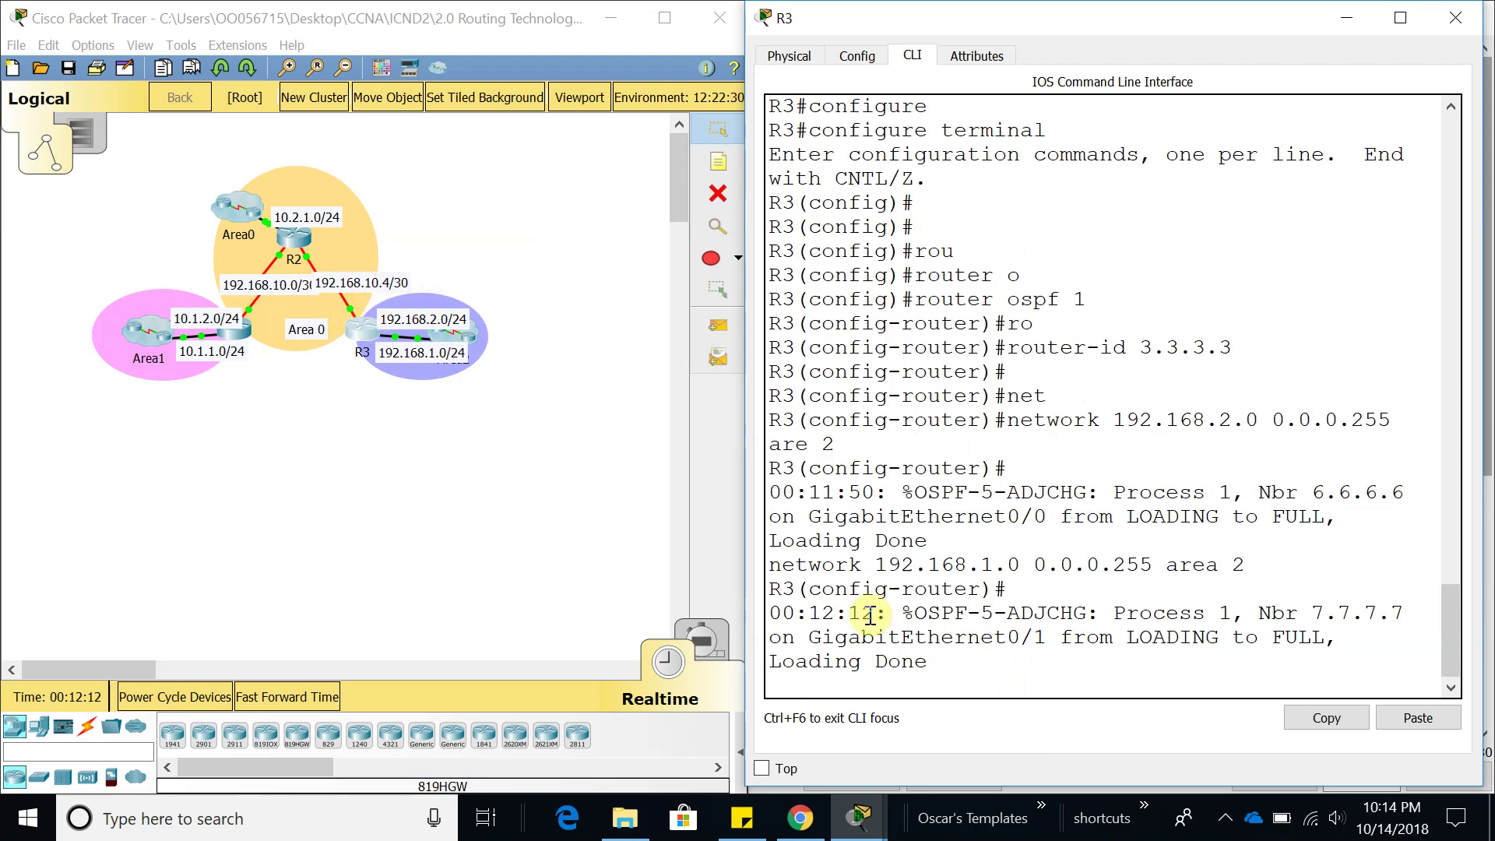
- Review the new neighbor adjacency messages in R3's console
key(Return)
key(Return)
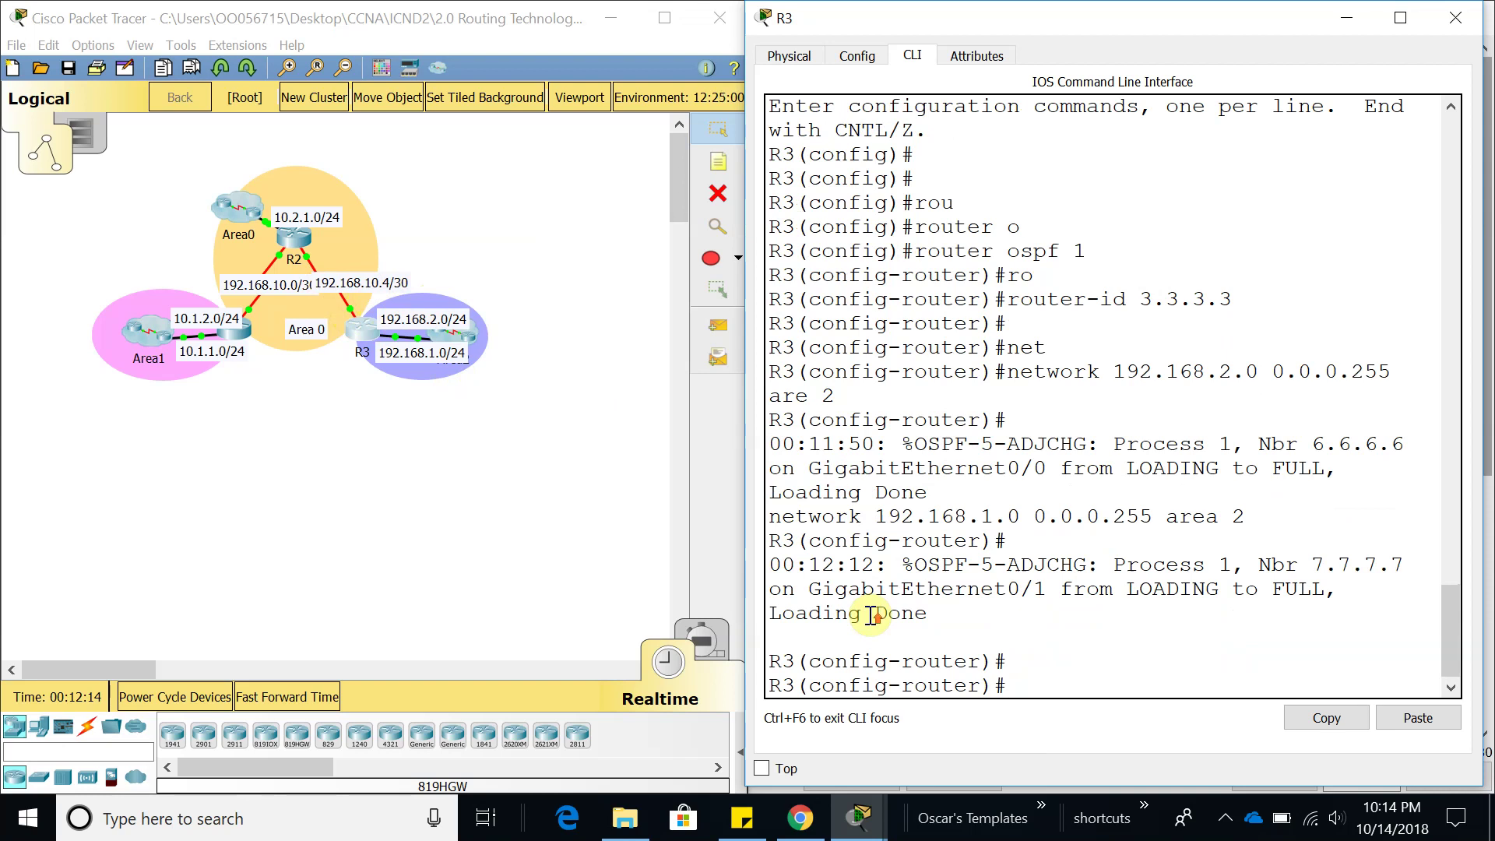
scroll(872, 615, up, 1)
scroll(948, 621, down, 1)
drag(953, 610, 890, 562)
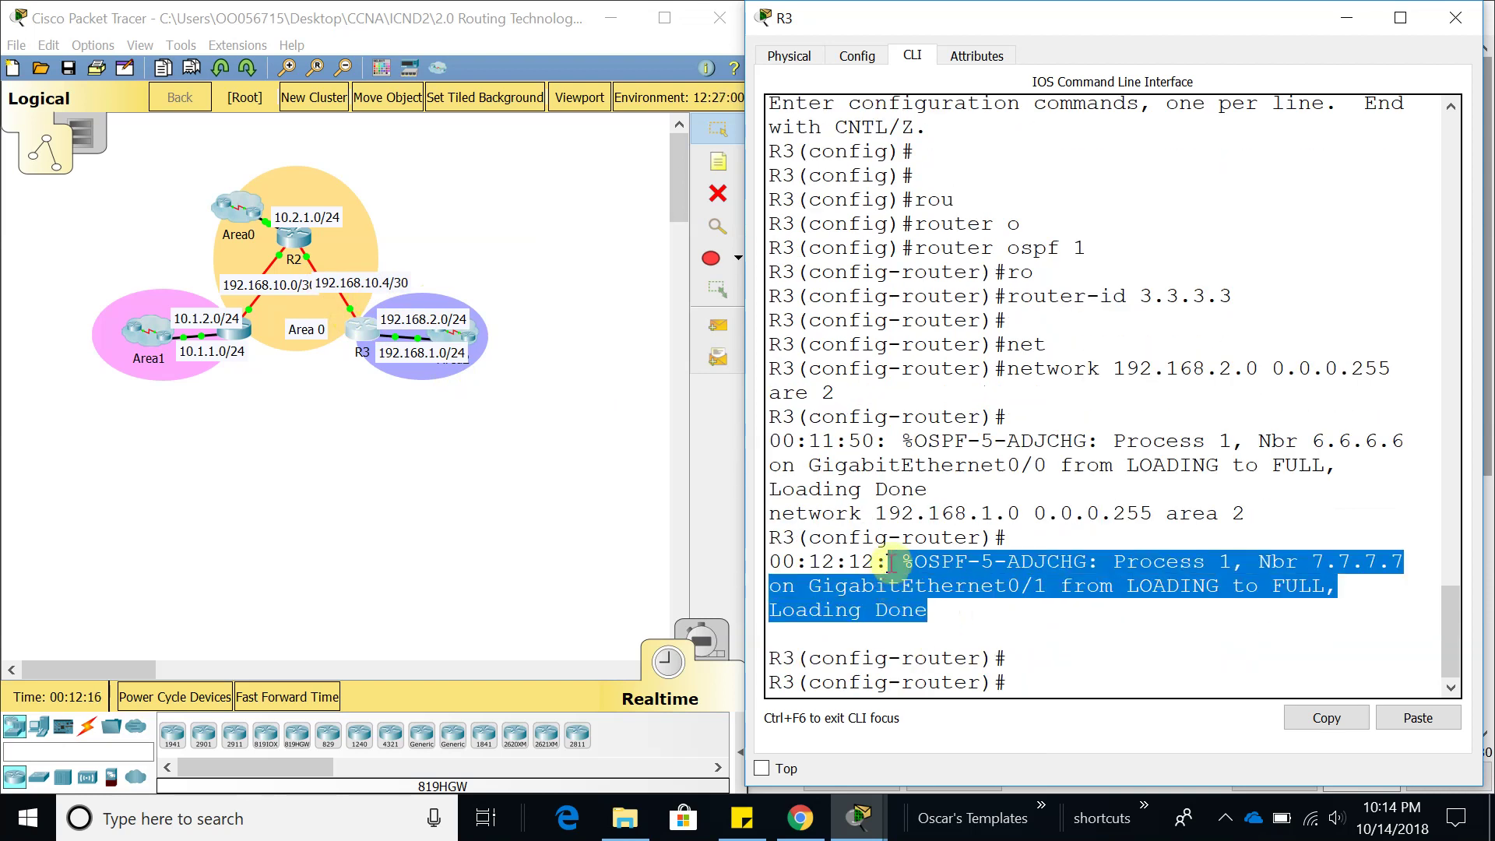
click(1071, 685)
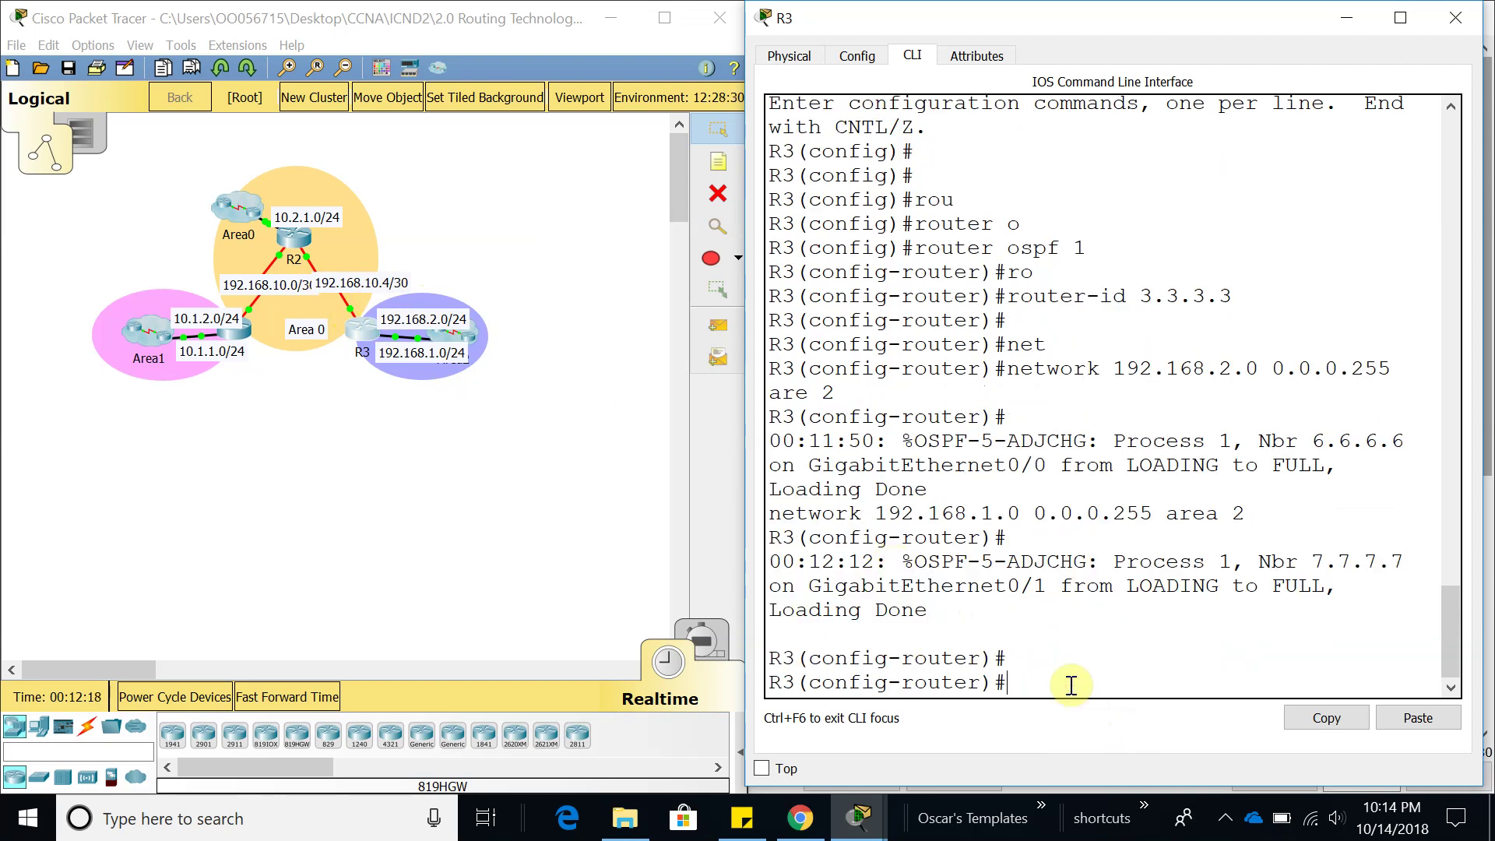
- Advertise 192.168.10.4 0.0.0.3 in area 0, bringing neighbor 2.2.2.2 to FULL
text(netq)
key(Tab)
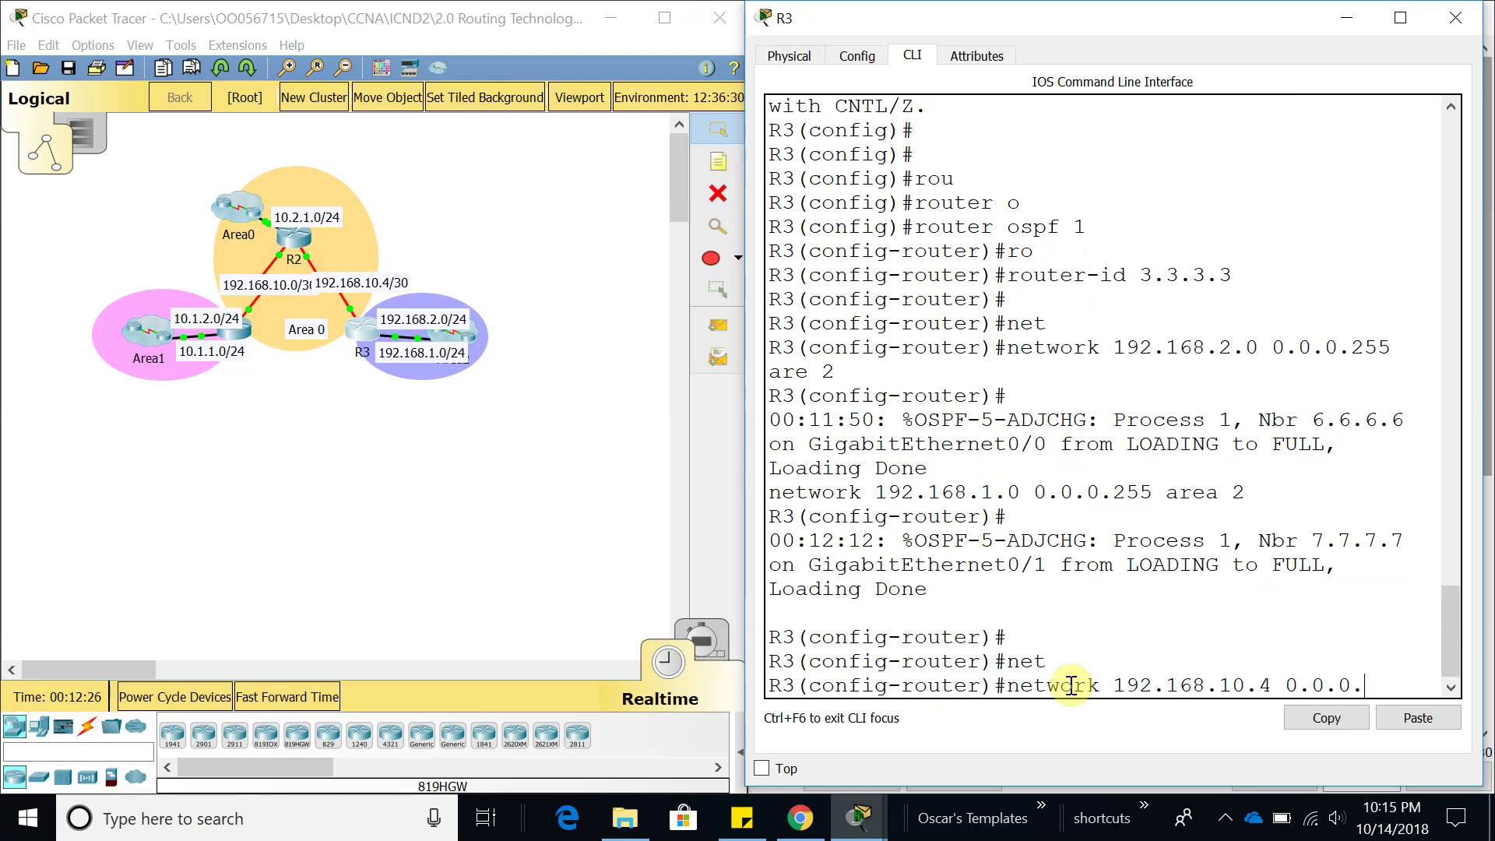
text(ar)
key(Tab)
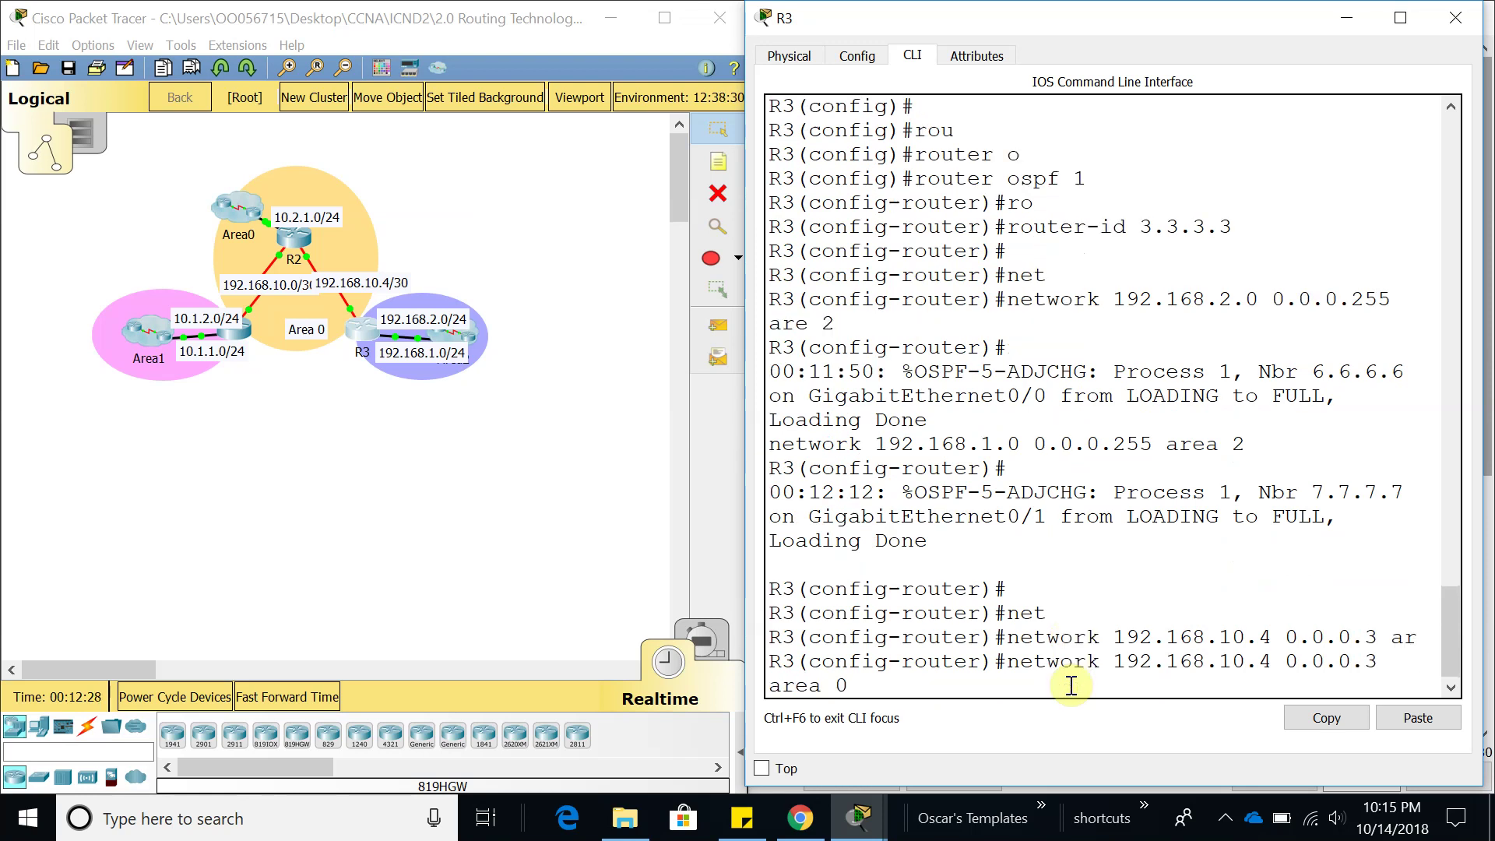
key(Return)
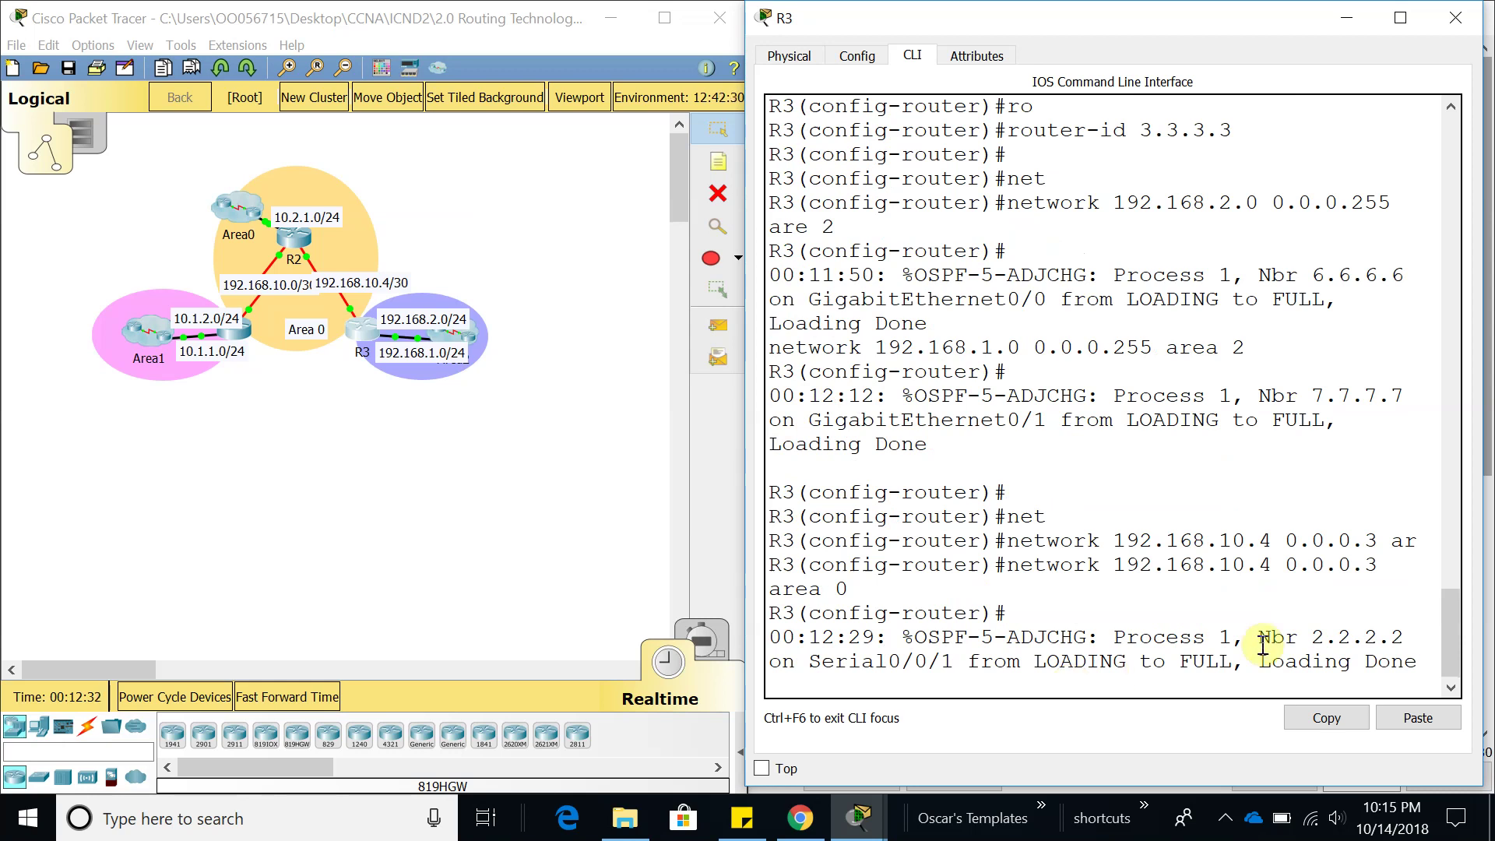
drag(1257, 636, 1405, 637)
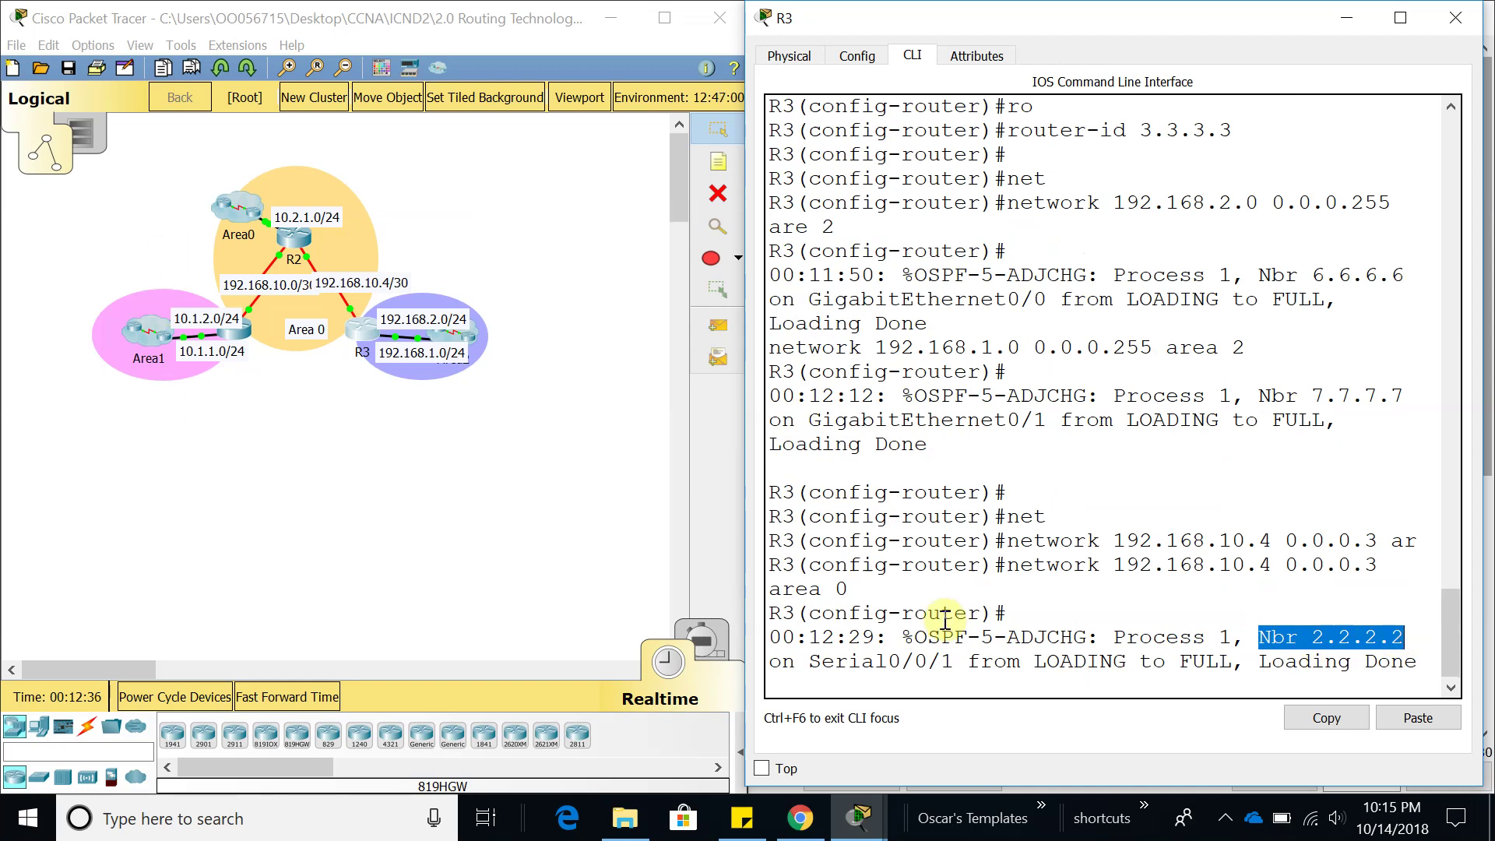
click(1003, 669)
key(Return)
key(Return)
key(Return)
- Exit configuration mode and run show ip ospf neighbor on R3
text(end)
key(Return)
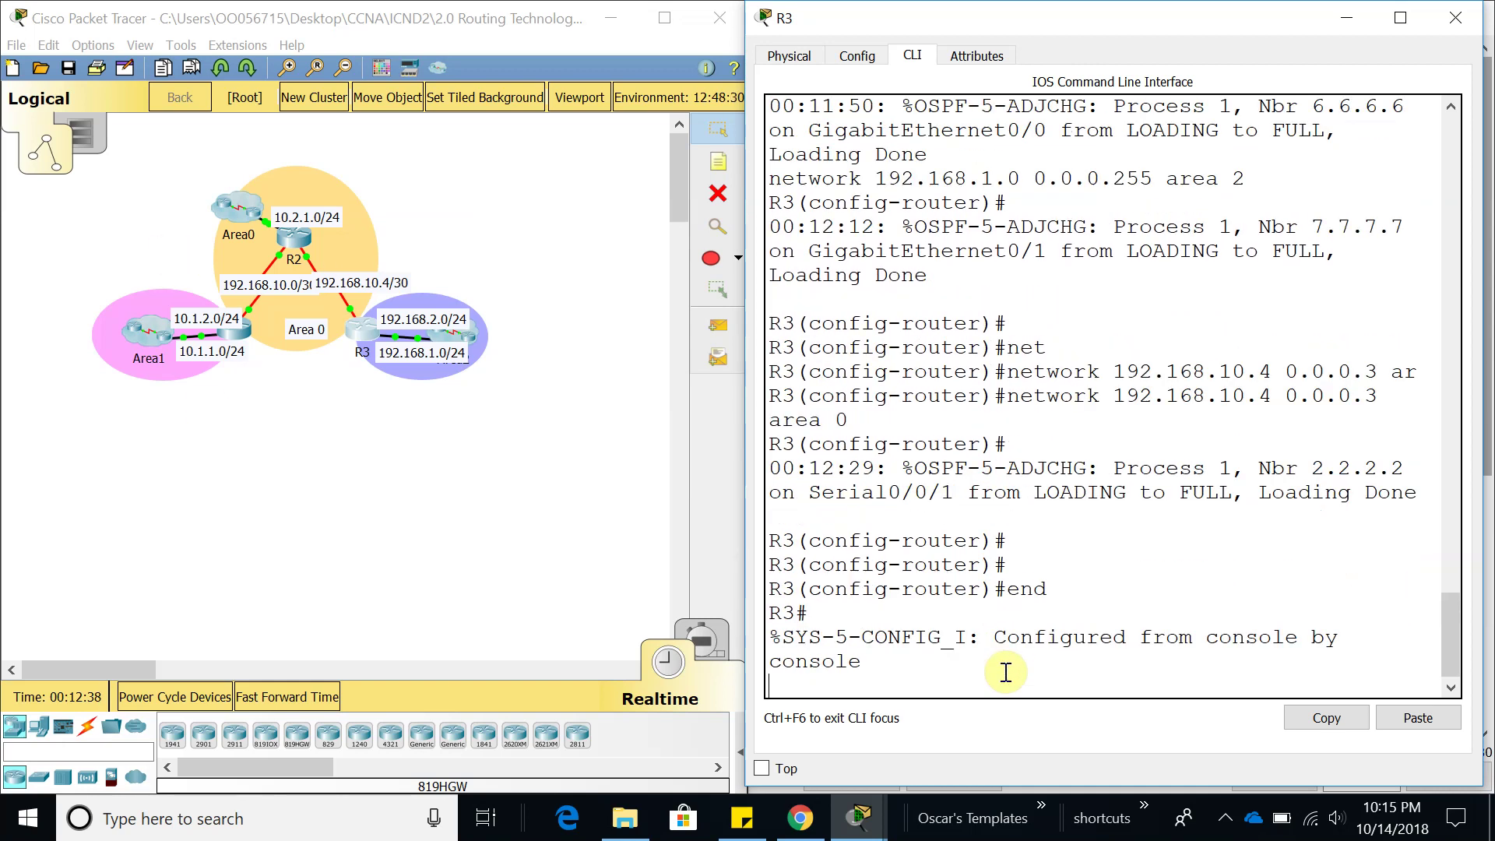
text(show i)
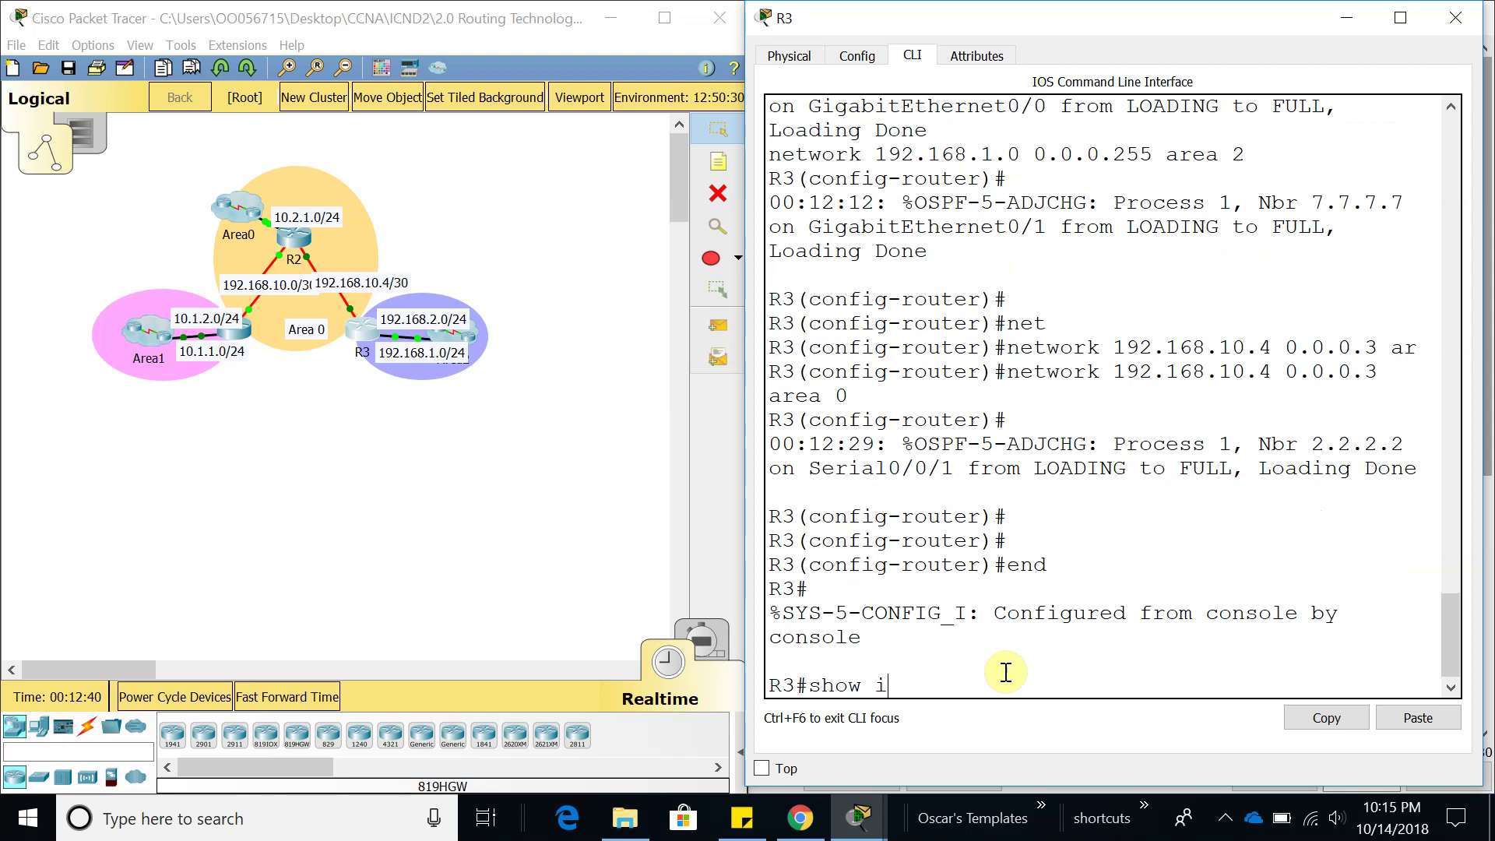
text(p o)
key(Tab)
text(n)
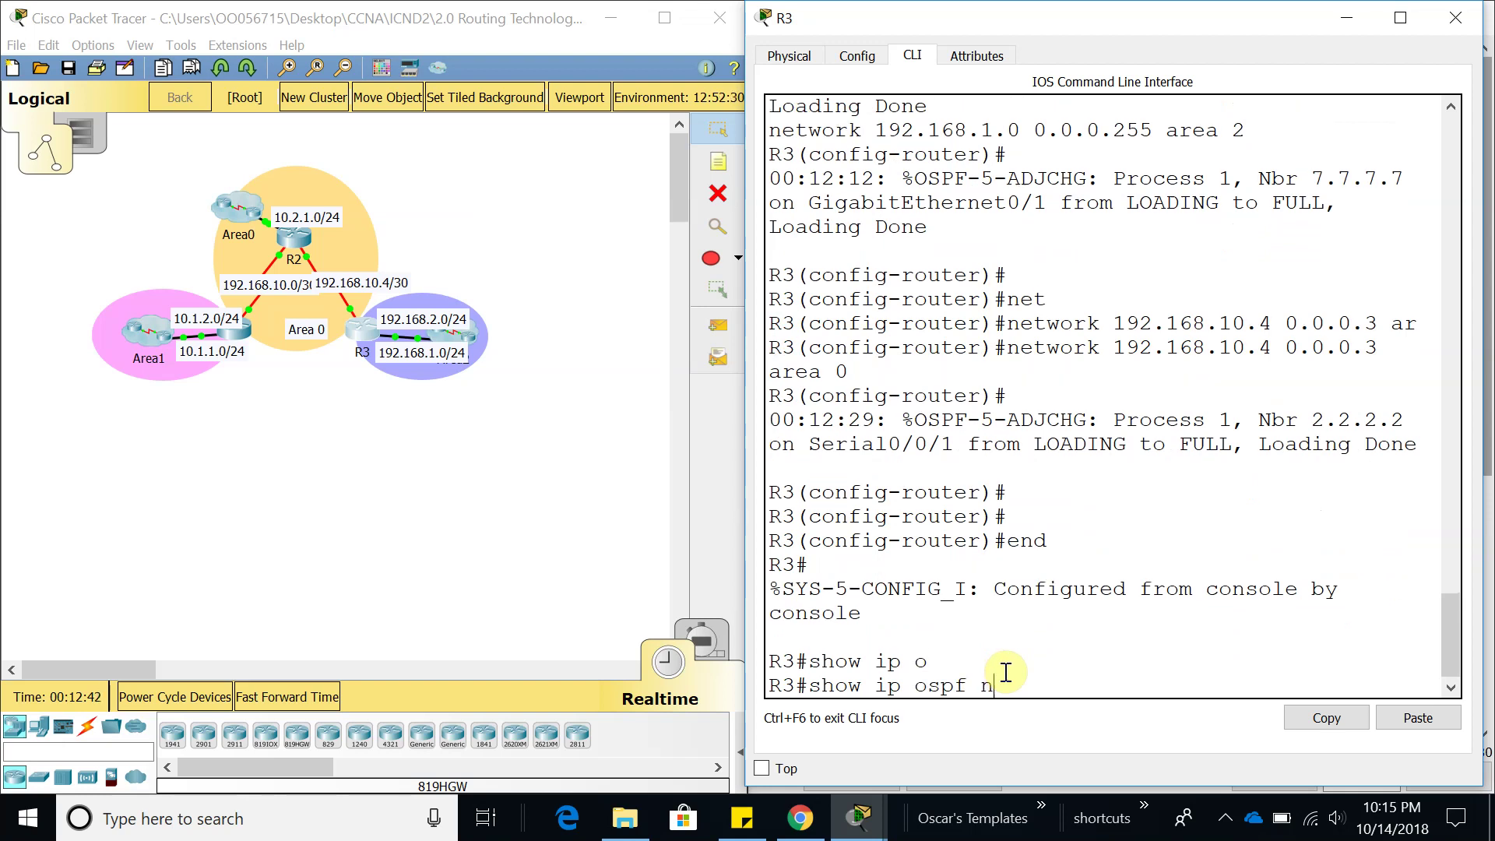
text(e)
key(Tab)
key(Return)
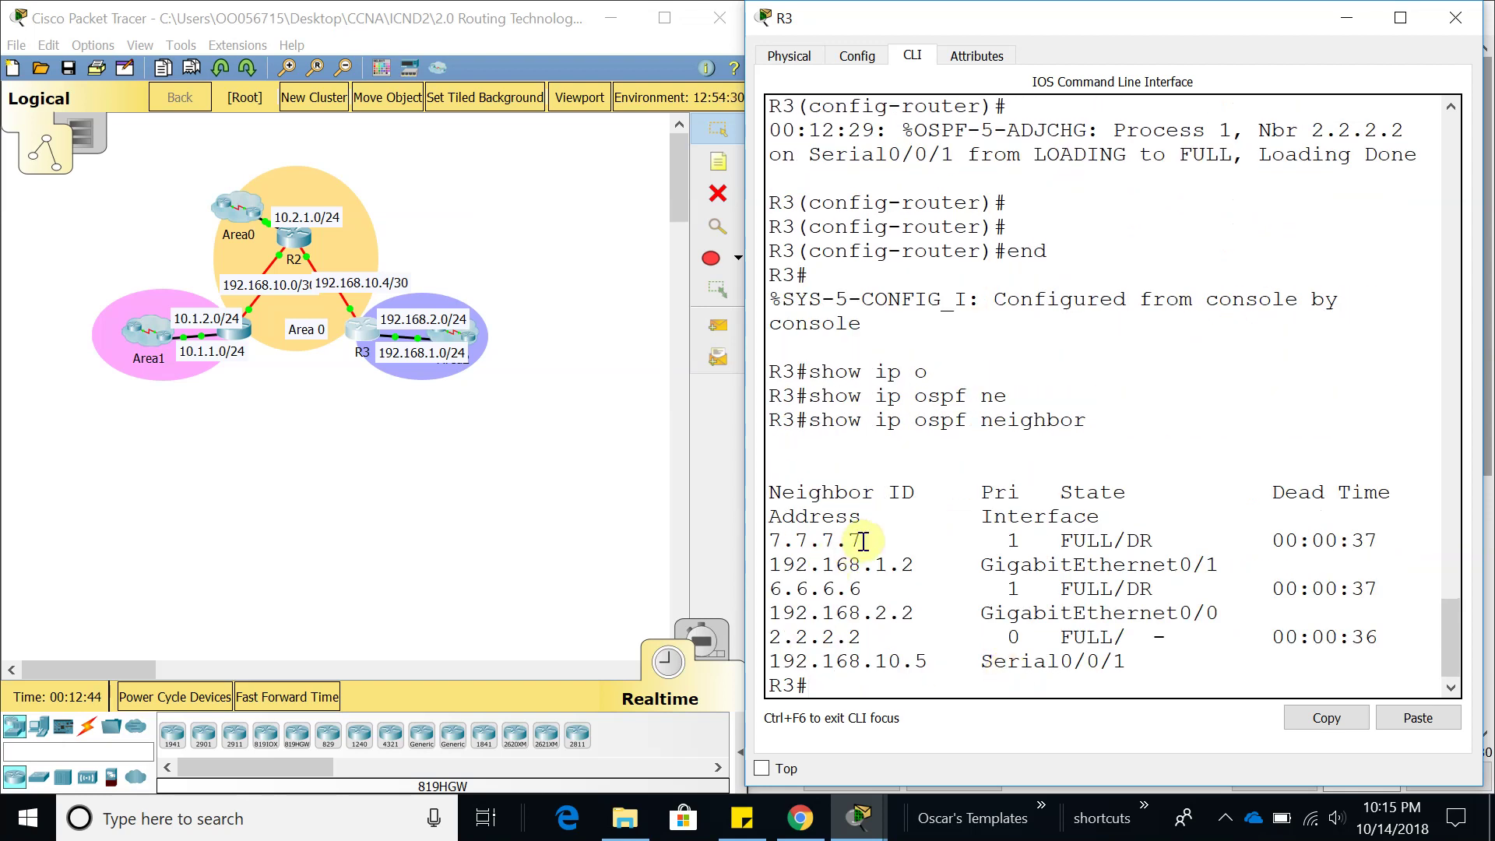
- Highlight neighbors 7.7.7.7, 6.6.6.6 and 2.2.2.2 in the neighbor table
drag(861, 541, 761, 537)
drag(862, 589, 766, 588)
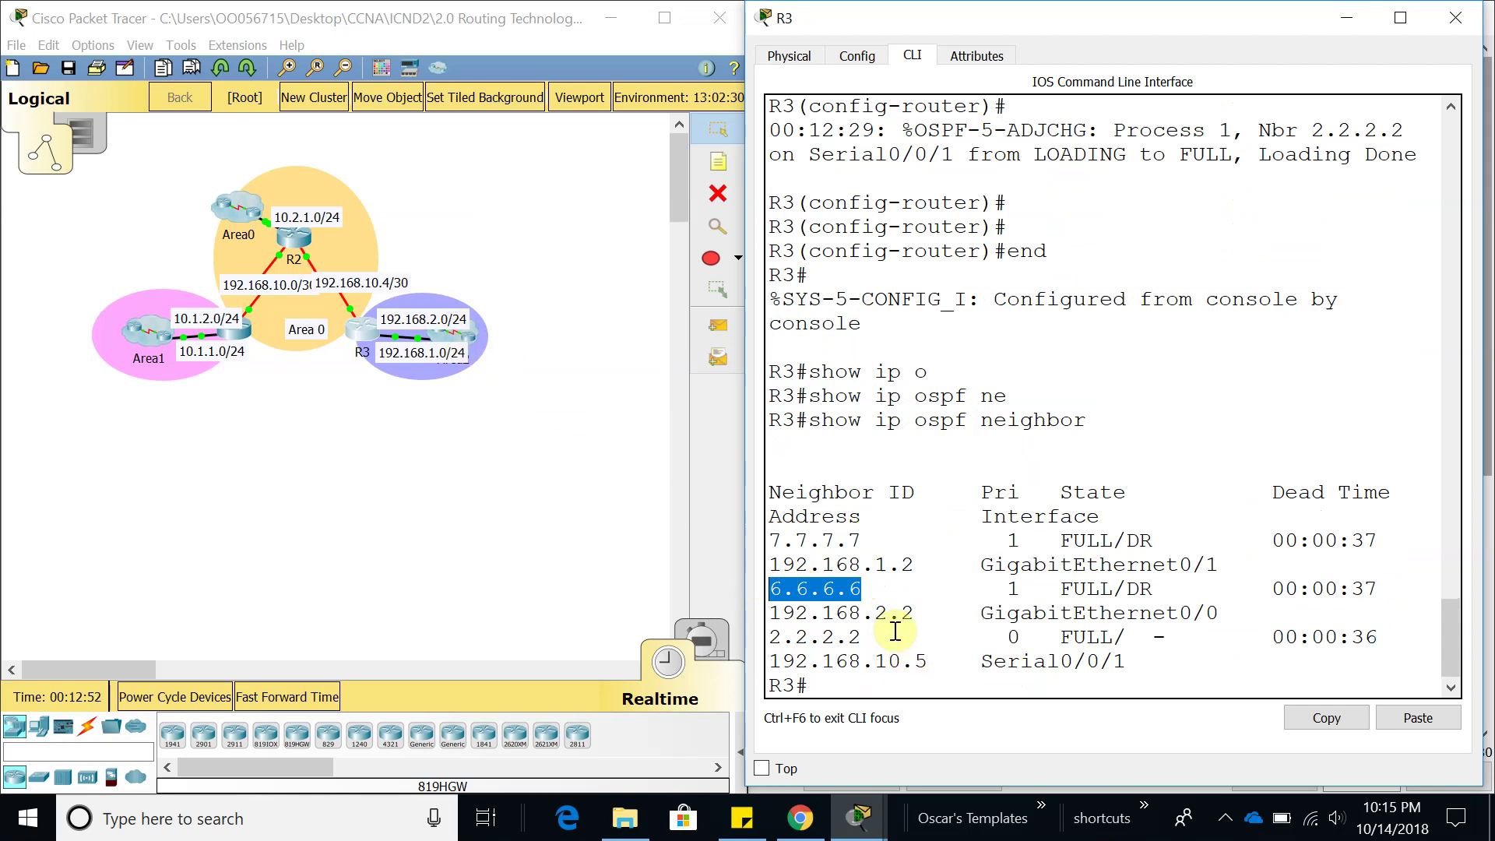
drag(873, 639, 769, 638)
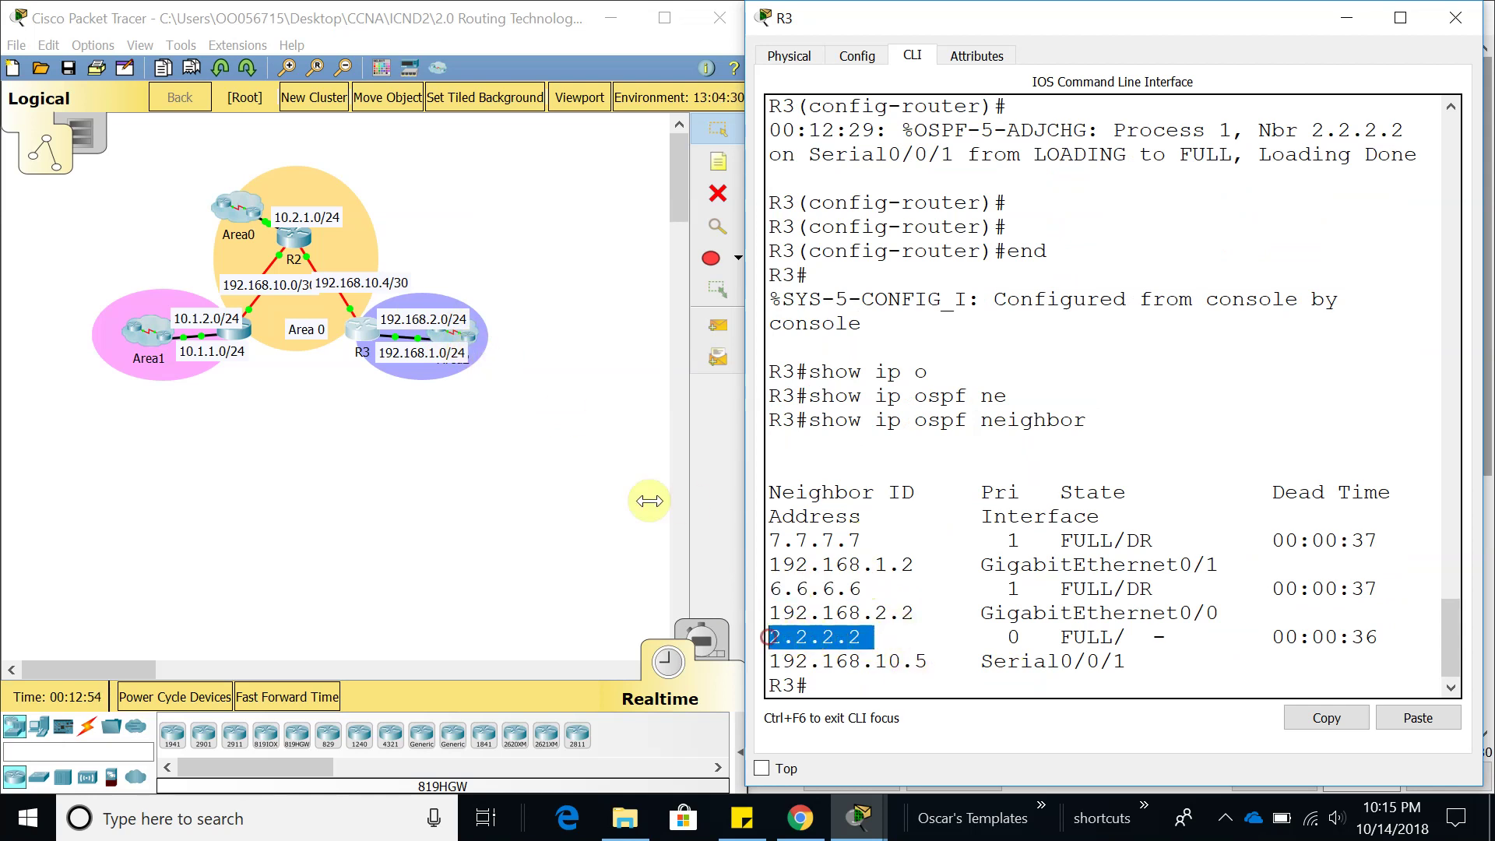
click(838, 676)
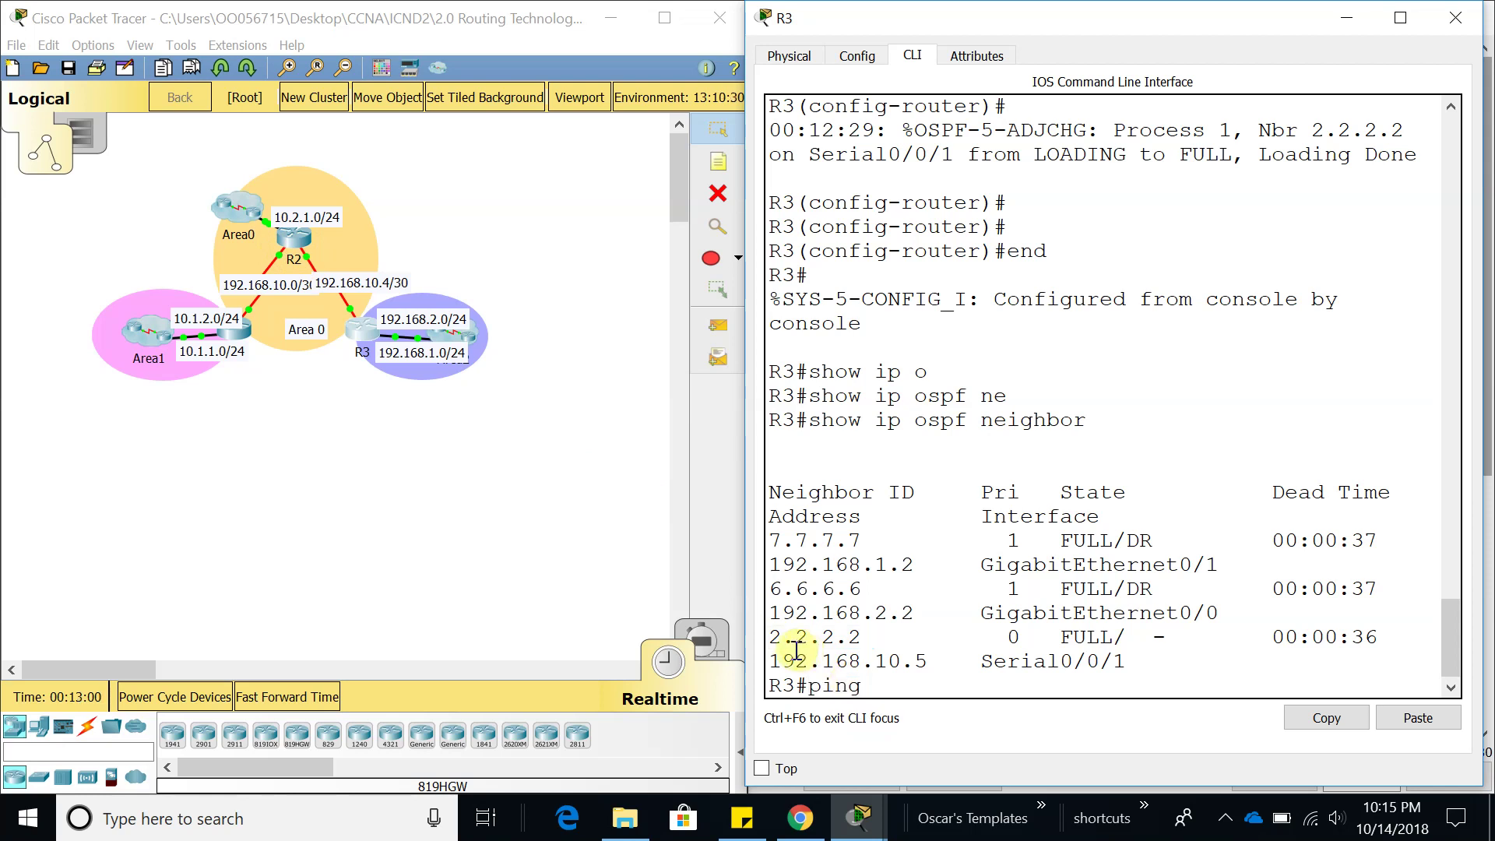
- Open R1 beside R3's console and page through its running configuration
click(236, 334)
drag(576, 153, 82, 43)
drag(500, 512, 724, 725)
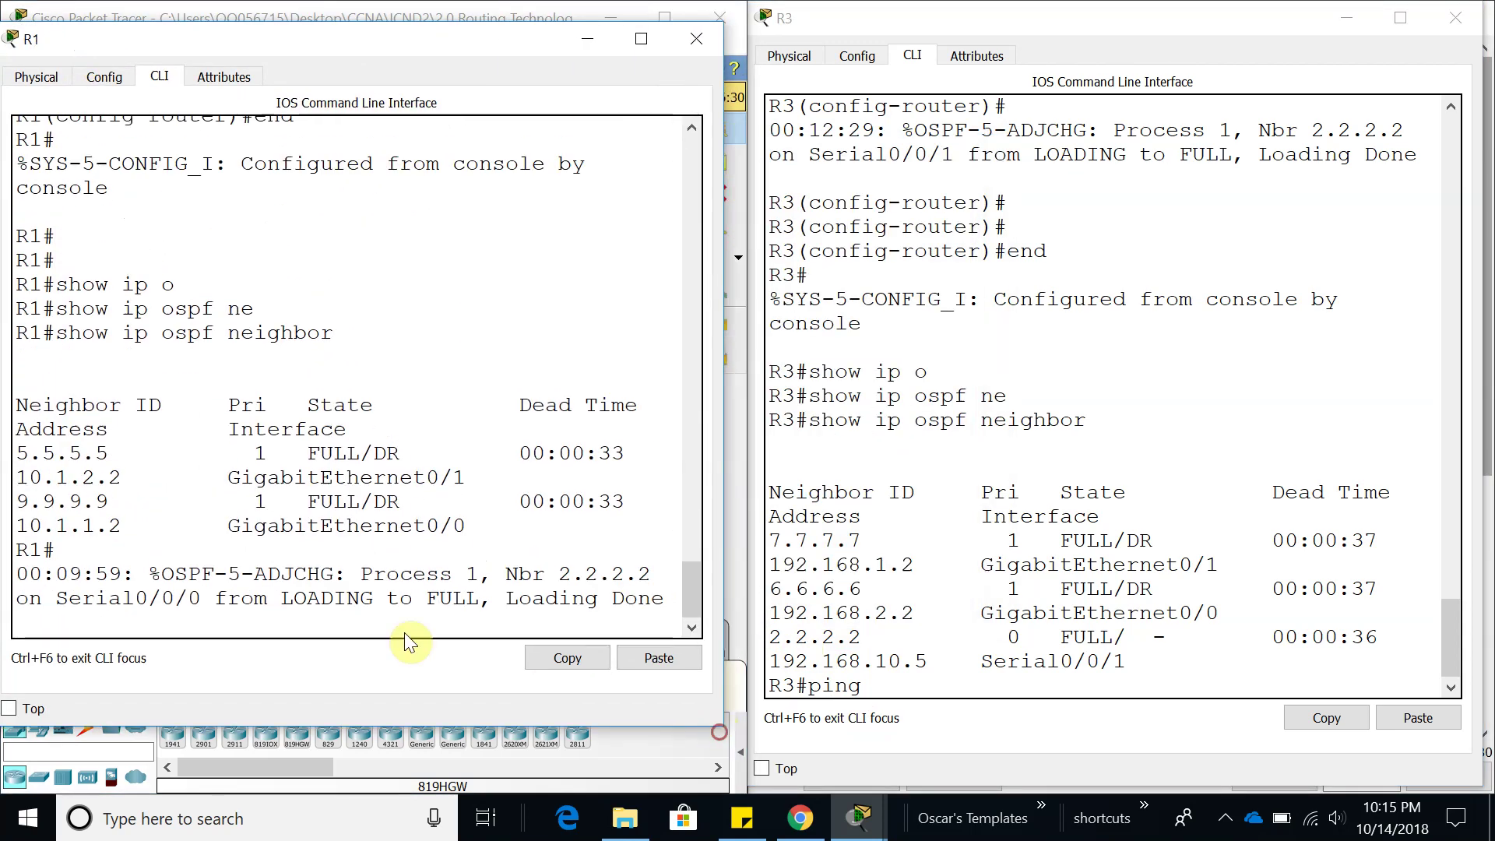
key(Return)
key(Return)
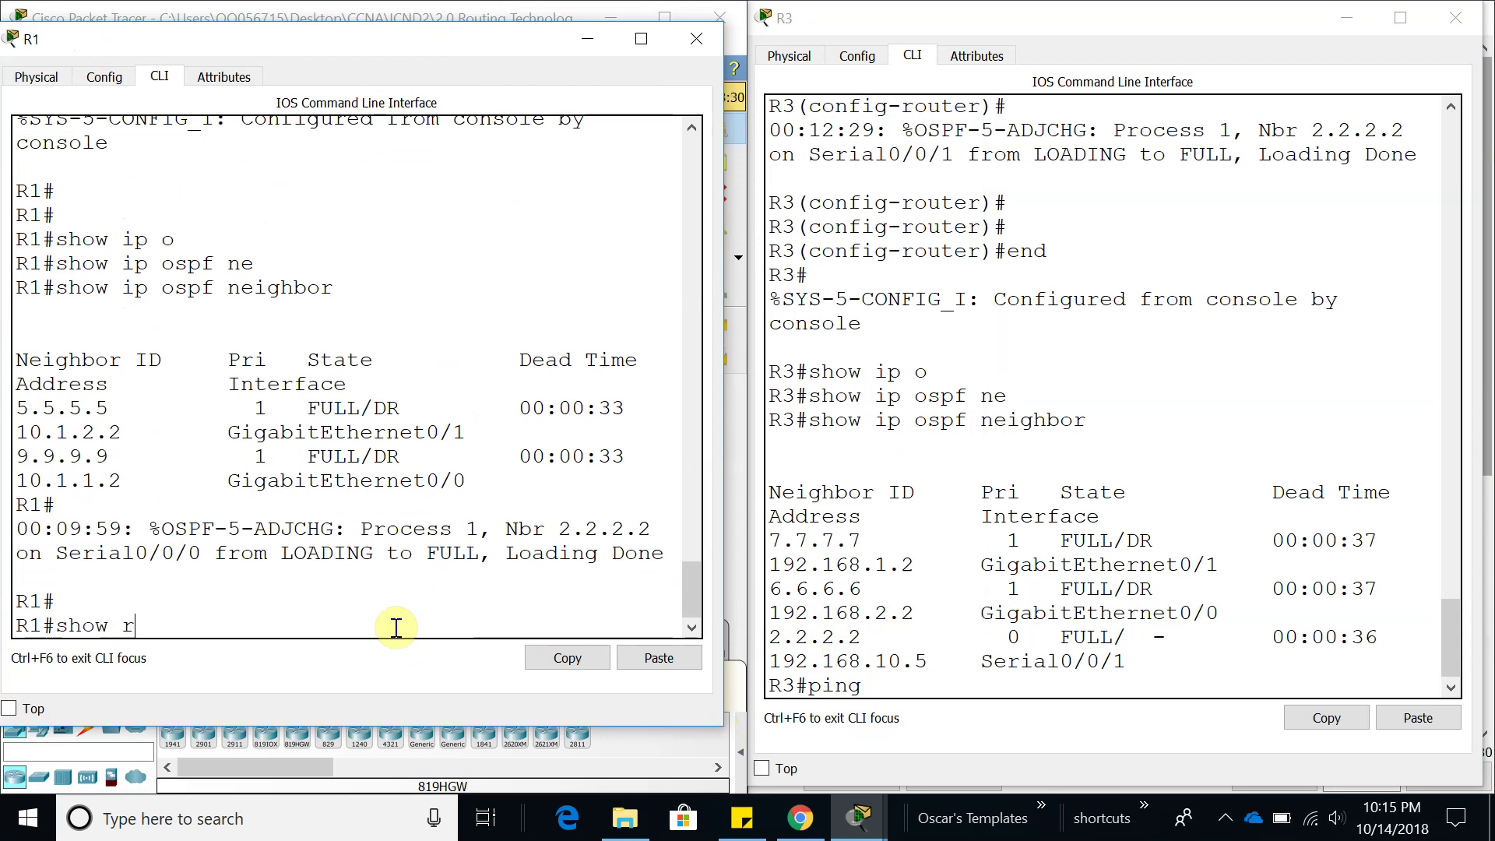
text(show ru)
key(Return)
key(Return)
key(Return)
key(Return)
key(Return)
key(Return)
key(Return)
key(Return)
key(Return)
key(Return)
key(Return)
key(Return)
key(Return)
key(Return)
key(Return)
key(Return)
key(Return)
key(Return)
key(Return)
key(Return)
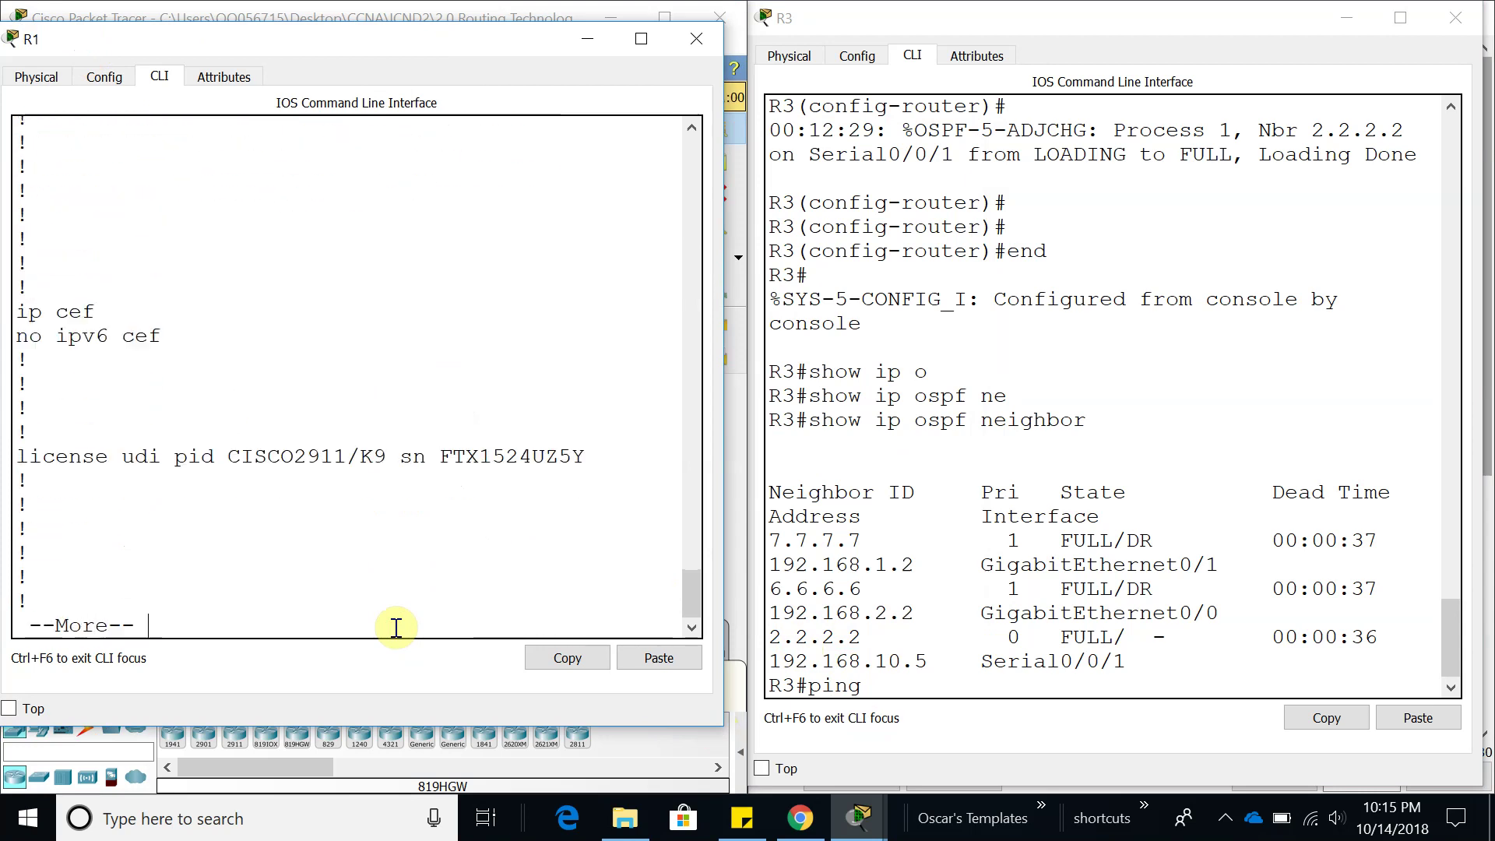
key(Return)
key(Return)
key(Return)
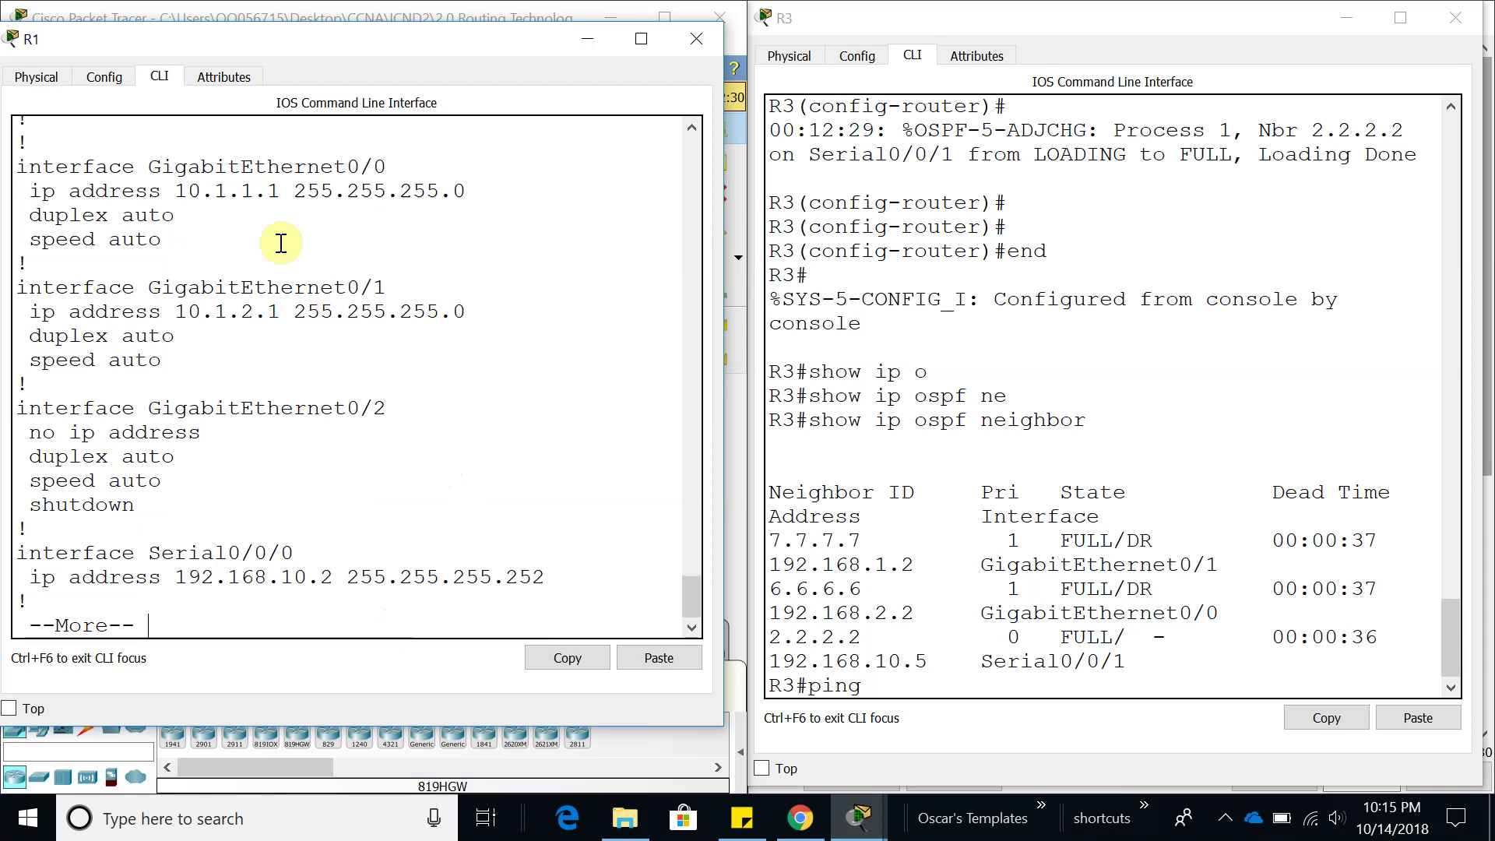
- Ping 10.1.1.1 from R3 and mark the five successful replies
click(945, 694)
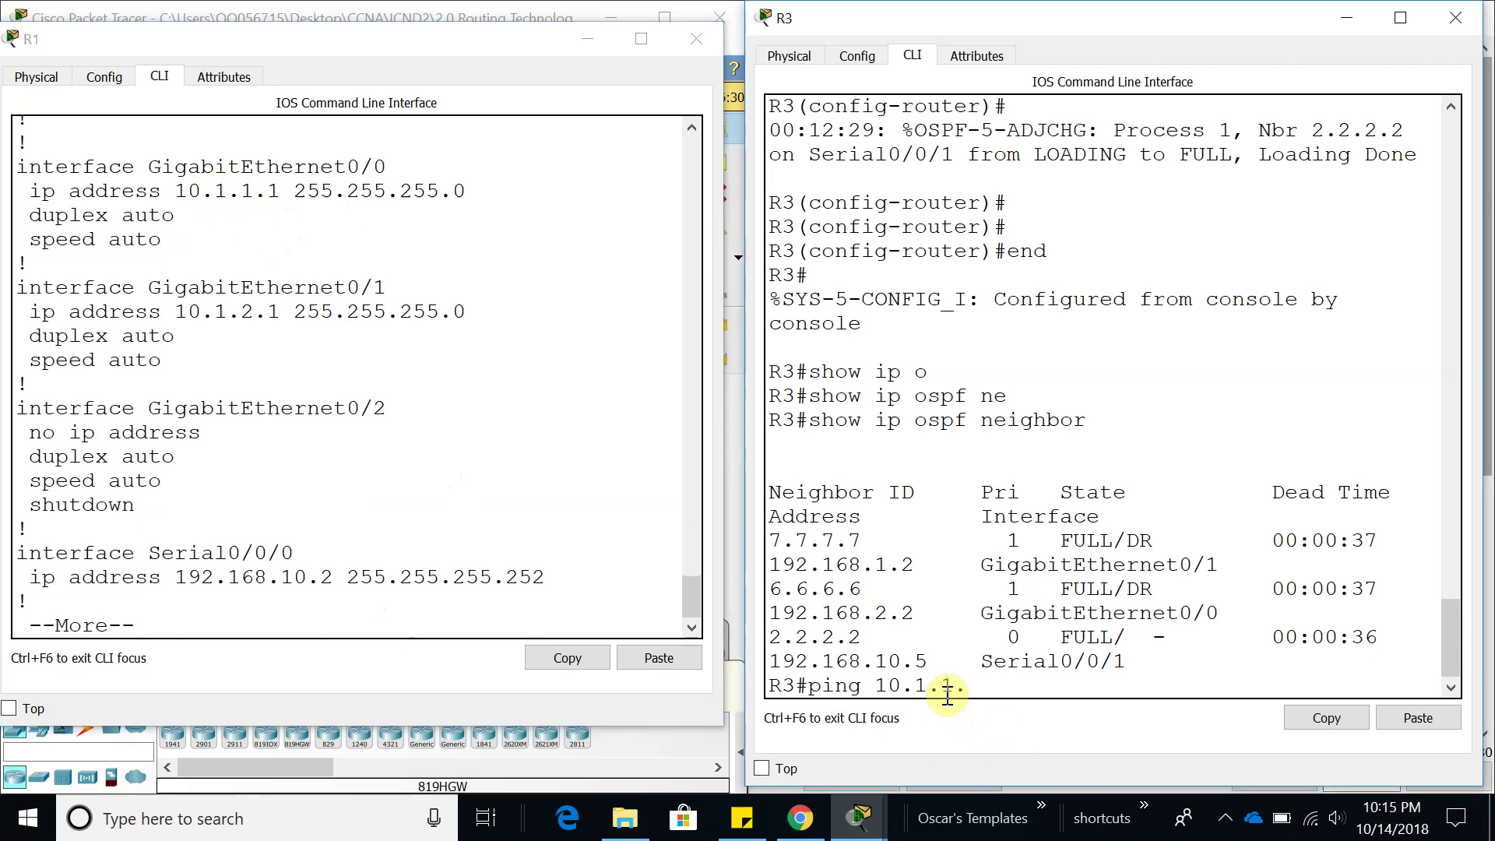
text(10.1.1.1)
key(Return)
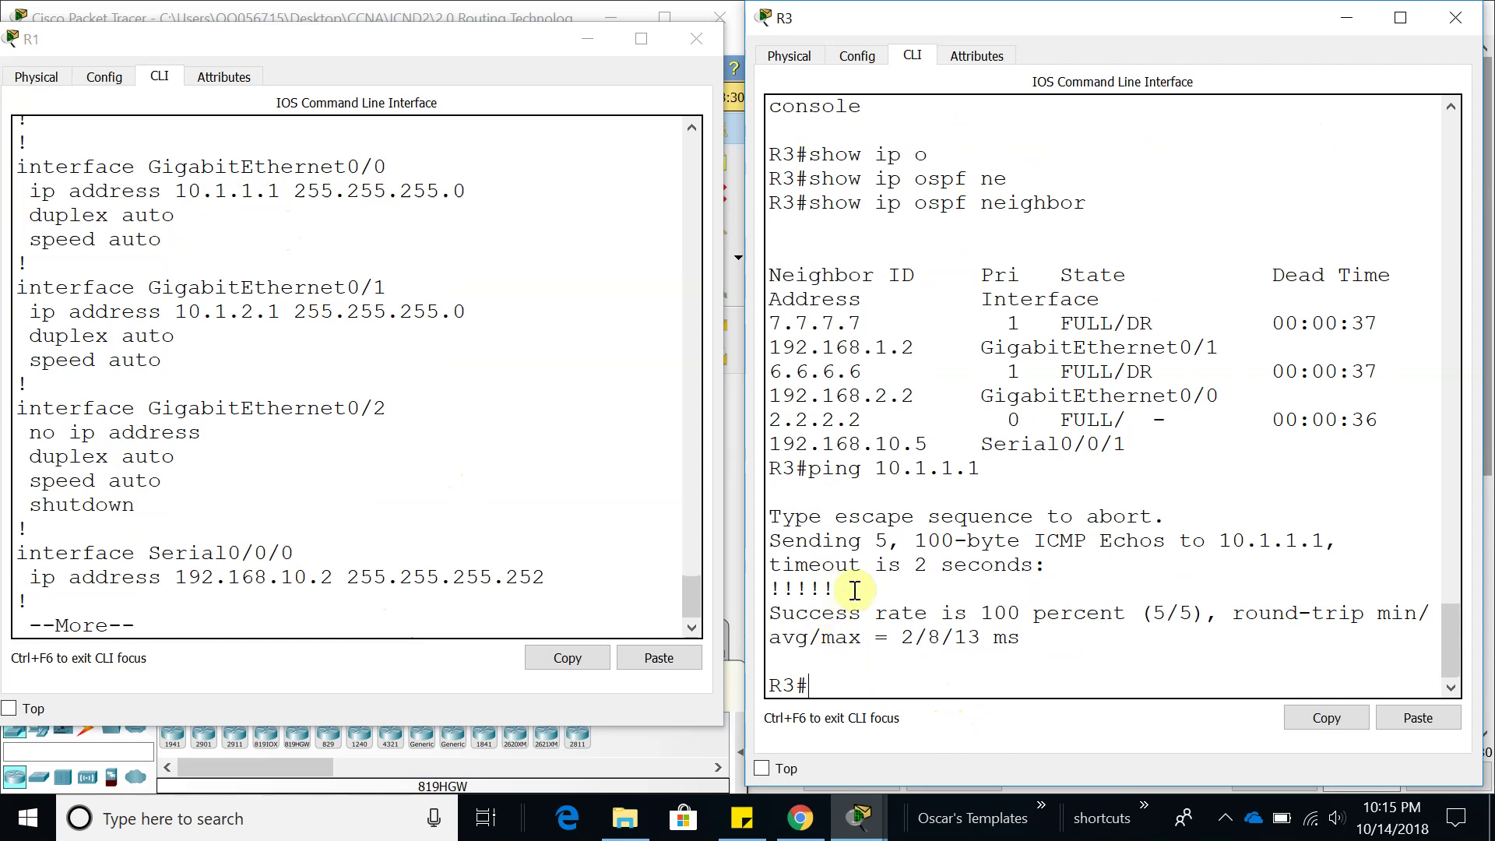
drag(856, 589, 799, 572)
- Close the R3 and R1 consoles, check results, and mark the congratulations message
click(1455, 17)
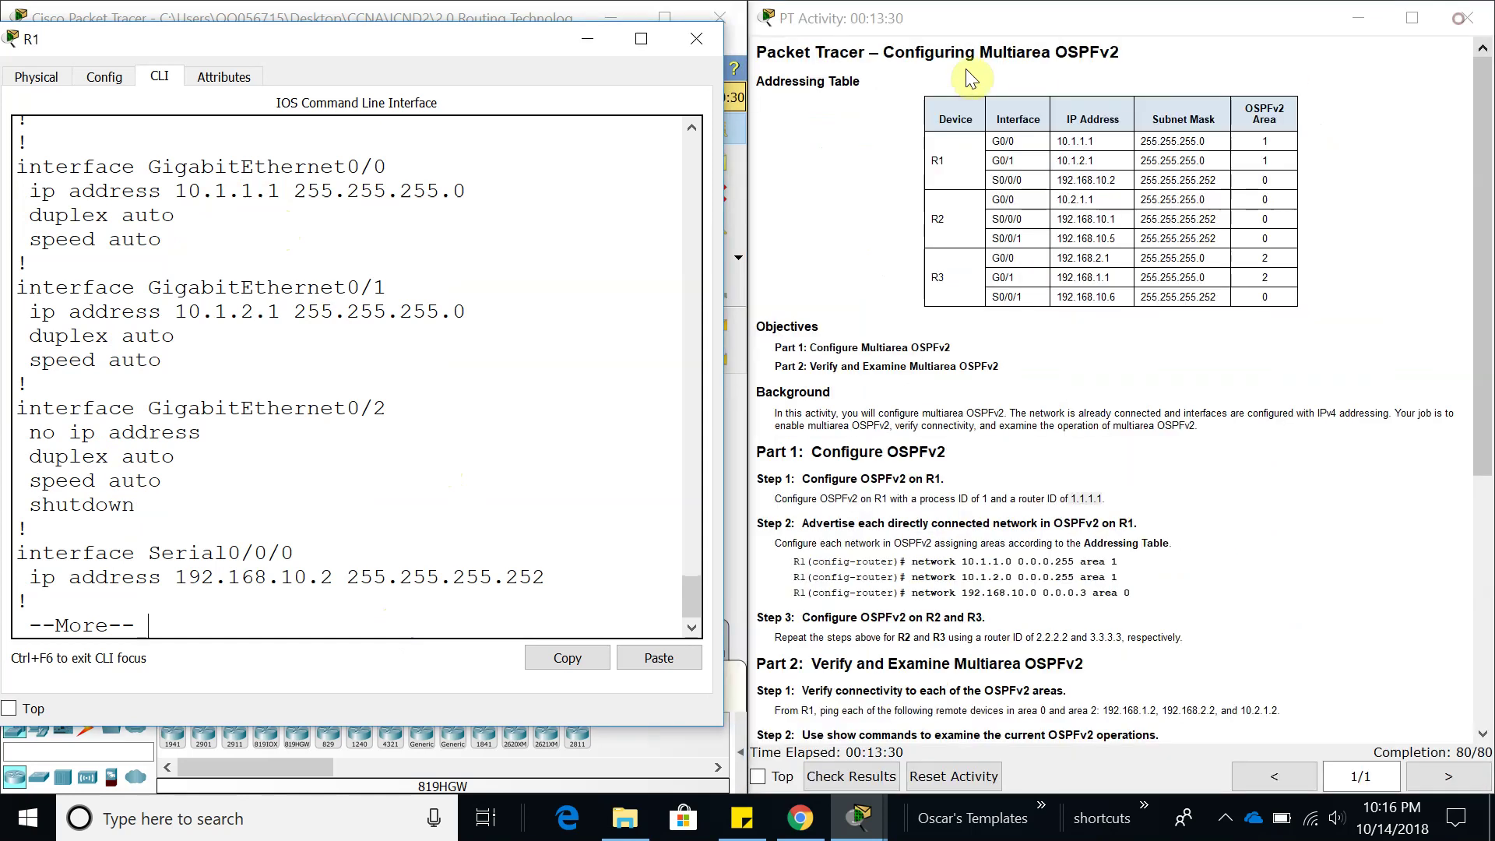
click(696, 38)
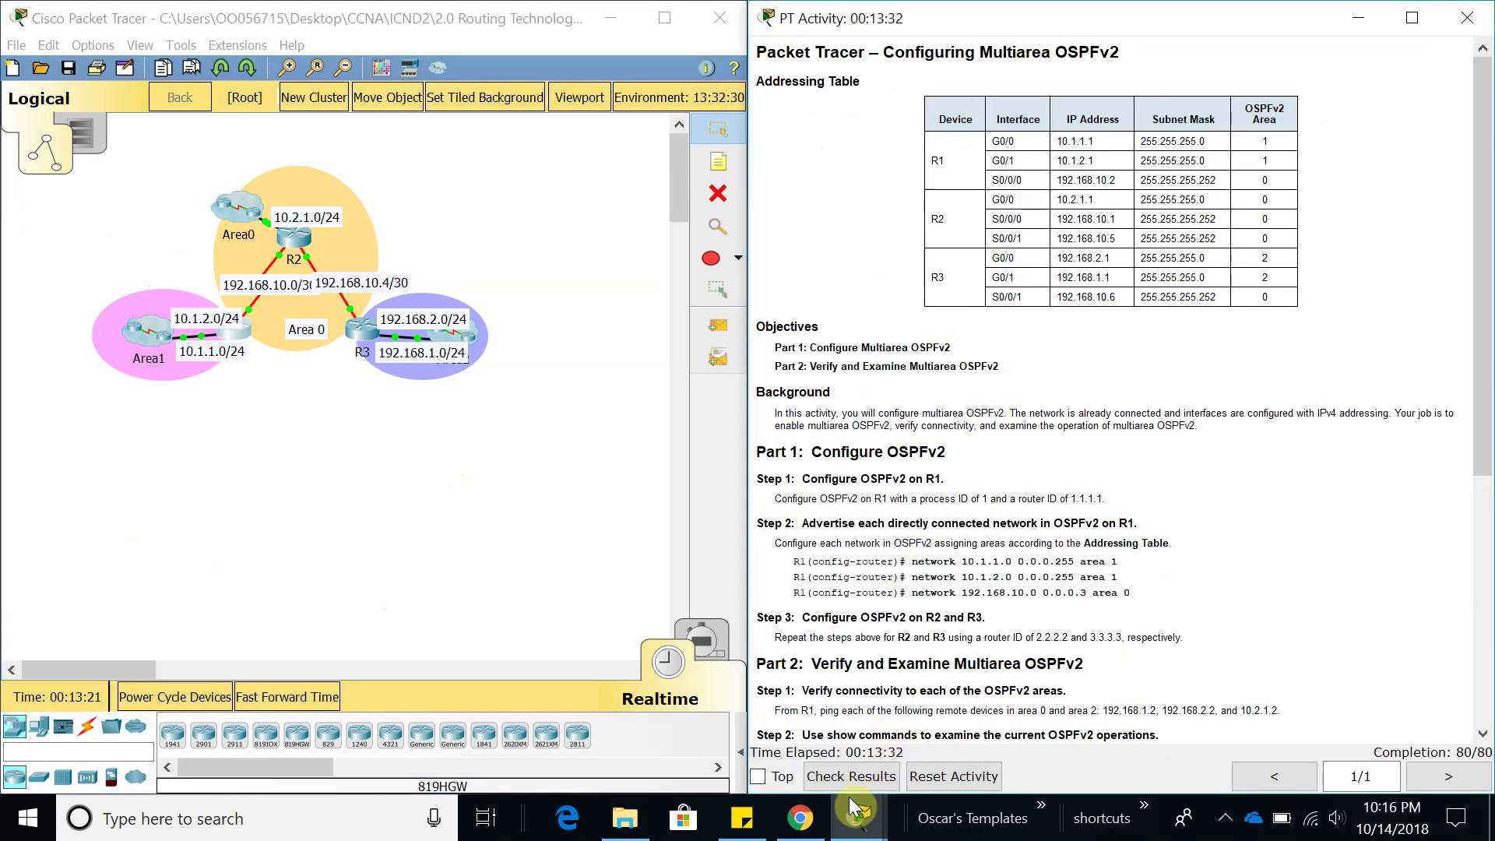
scroll(861, 700, down, 5)
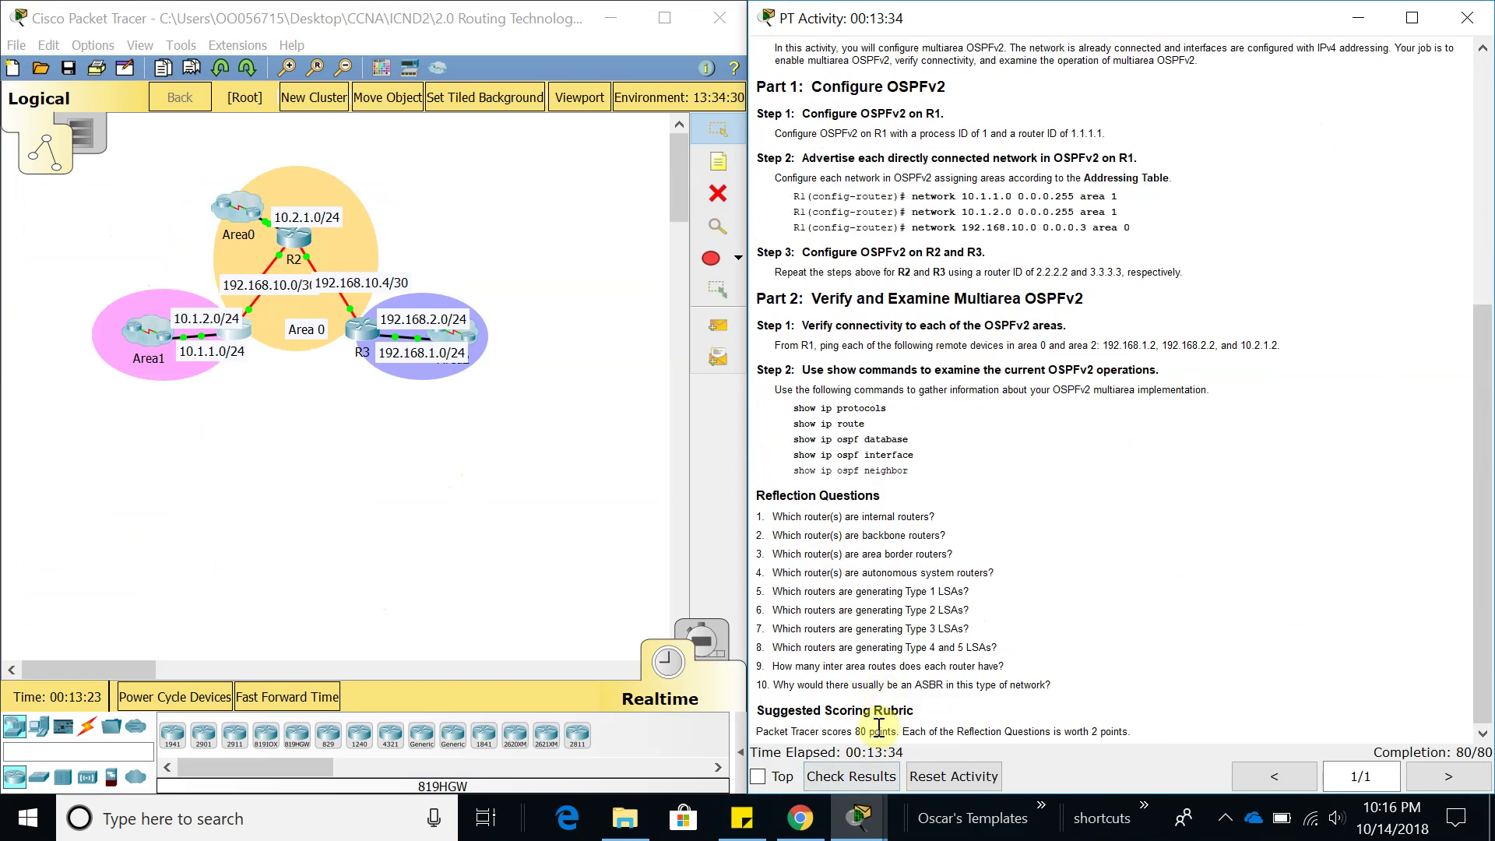
click(854, 776)
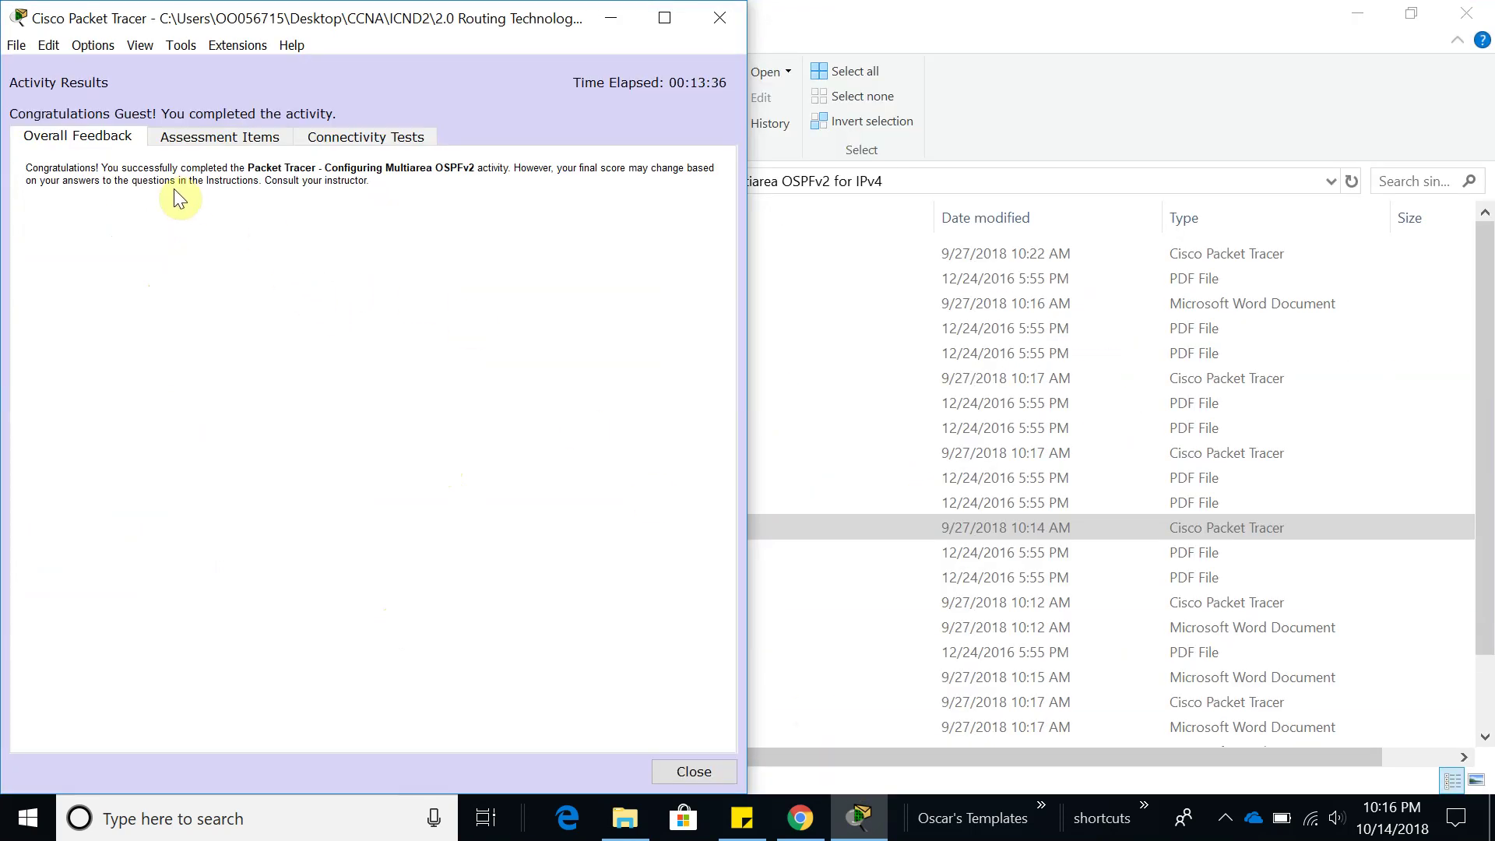
drag(26, 166, 374, 182)
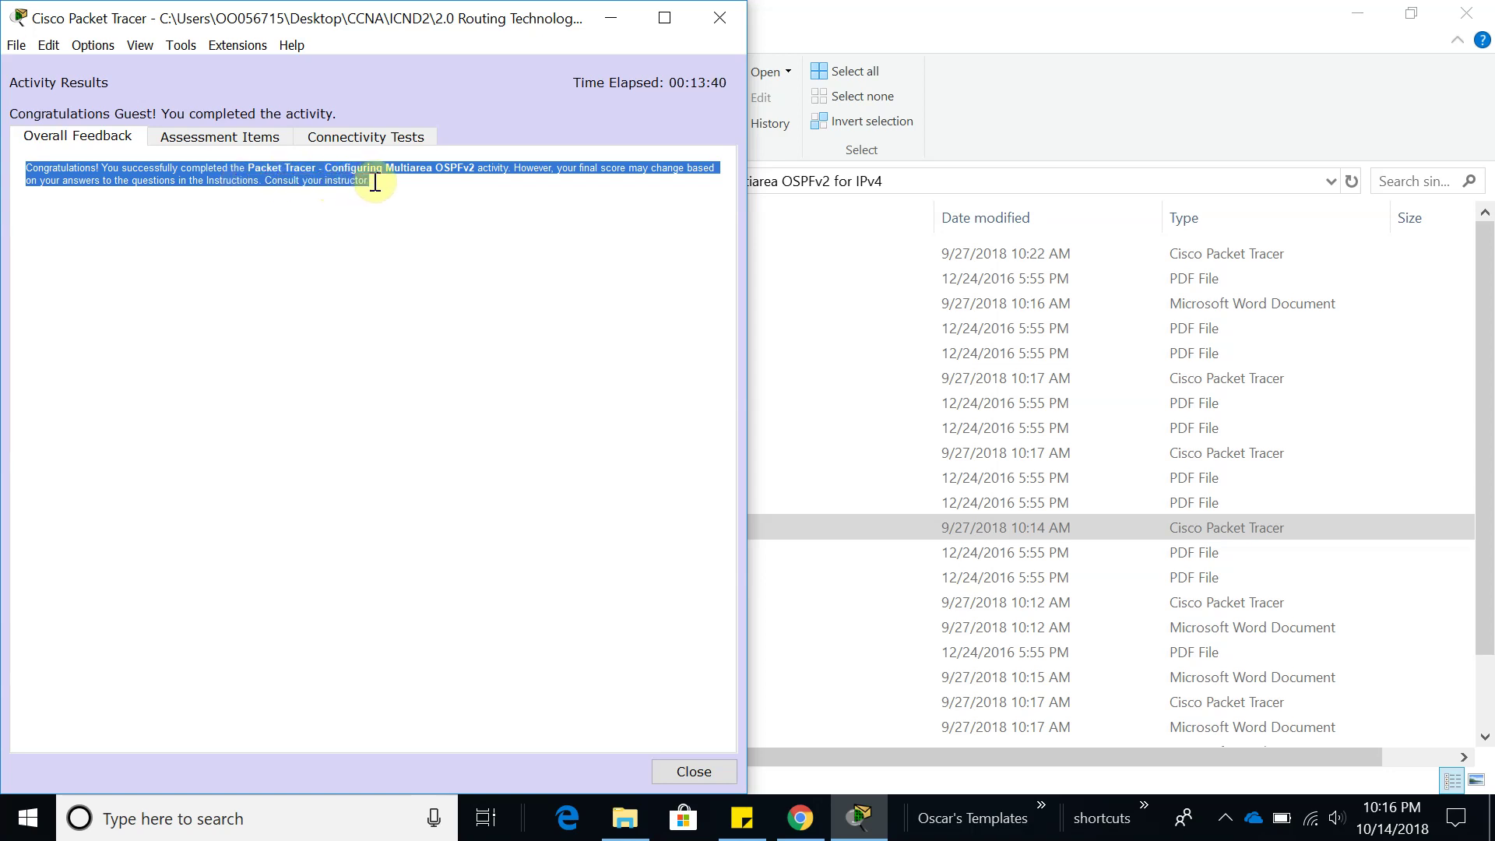